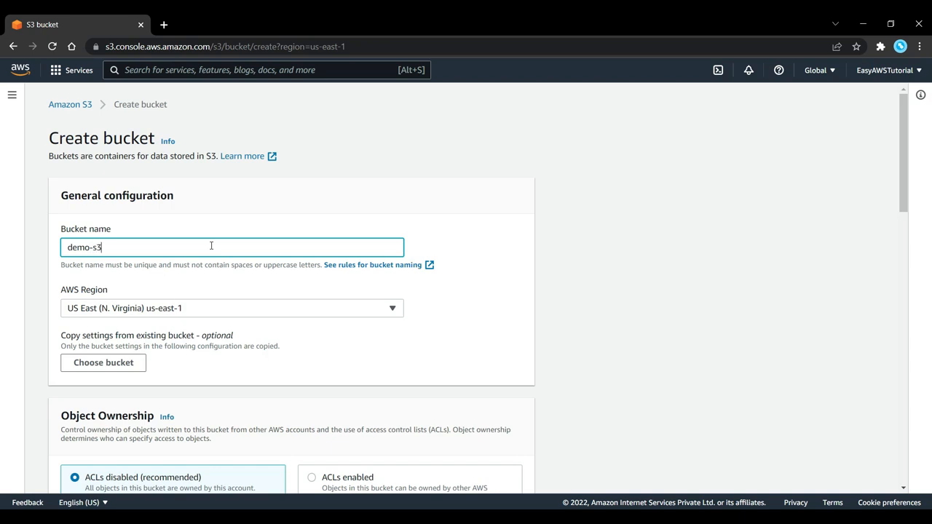
- Finish naming the new bucket demo-s3accesslogs-2022 and create it, leaving the other settings at their defaults
{"action": "type", "text": "gs-2022"}
{"action": "left_click", "coordinate": [291, 364]}
{"action": "scroll", "coordinate": [312, 372], "scroll_direction": "down", "scroll_amount": 3}
{"action": "scroll", "coordinate": [310, 372], "scroll_direction": "down", "scroll_amount": 10}
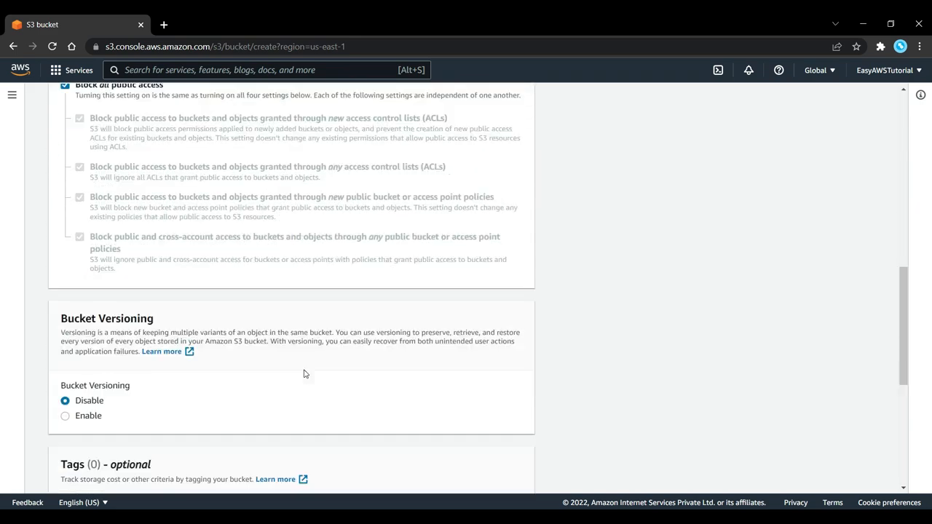
{"action": "scroll", "coordinate": [285, 412], "scroll_direction": "up", "scroll_amount": 3}
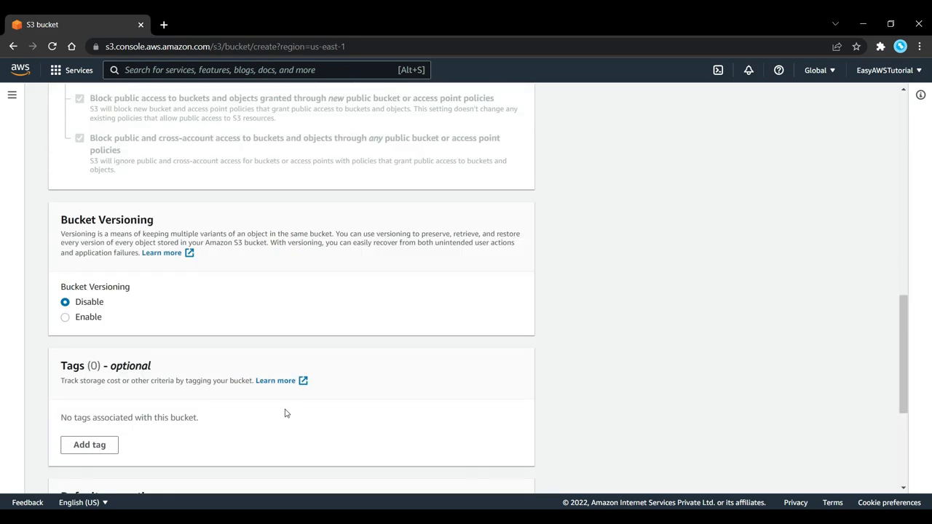
{"action": "scroll", "coordinate": [435, 480], "scroll_direction": "down", "scroll_amount": 3}
{"action": "left_click", "coordinate": [454, 475]}
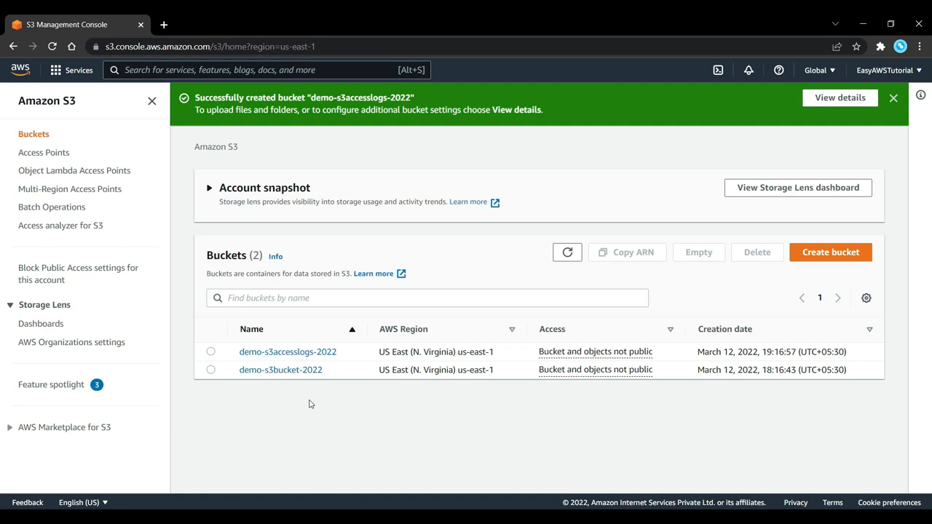
- Open the demo-s3bucket-2022 bucket in a separate browser tab and start editing its server access logging property
{"action": "middle_click", "coordinate": [298, 371]}
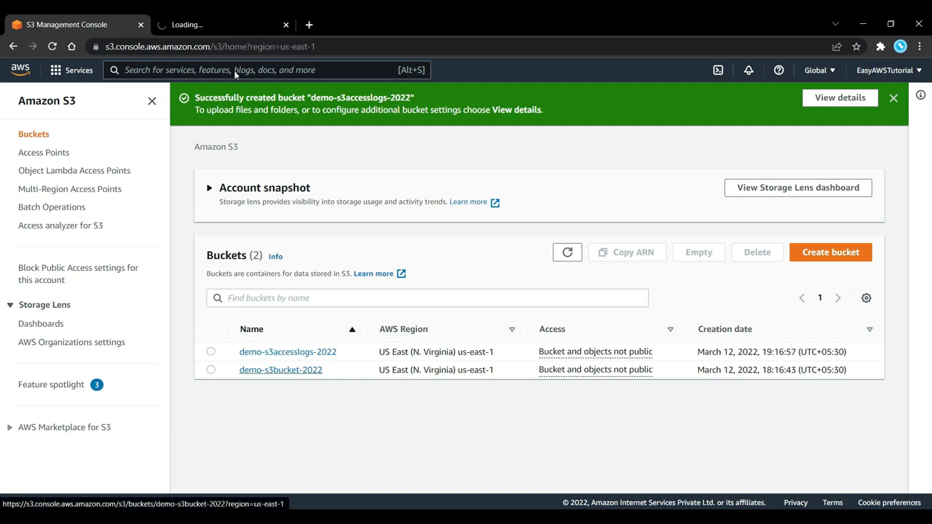
{"action": "left_click", "coordinate": [223, 21]}
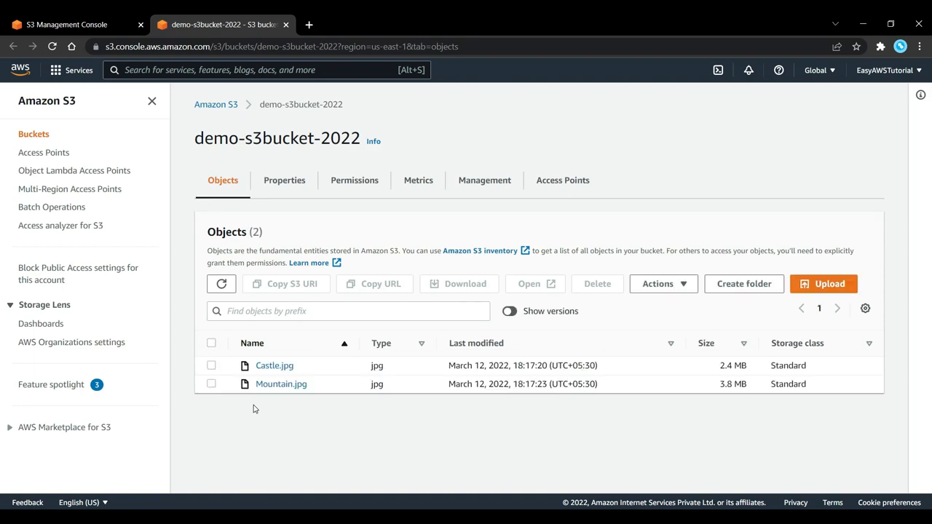
{"action": "left_click", "coordinate": [280, 182]}
{"action": "scroll", "coordinate": [310, 295], "scroll_direction": "down", "scroll_amount": 10}
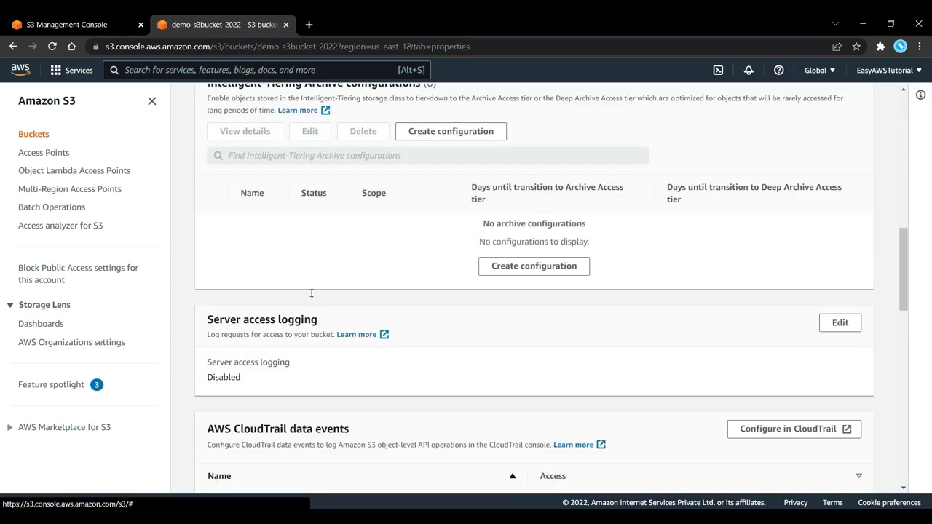
{"action": "scroll", "coordinate": [311, 295], "scroll_direction": "down", "scroll_amount": 2}
{"action": "scroll", "coordinate": [331, 244], "scroll_direction": "up", "scroll_amount": 2}
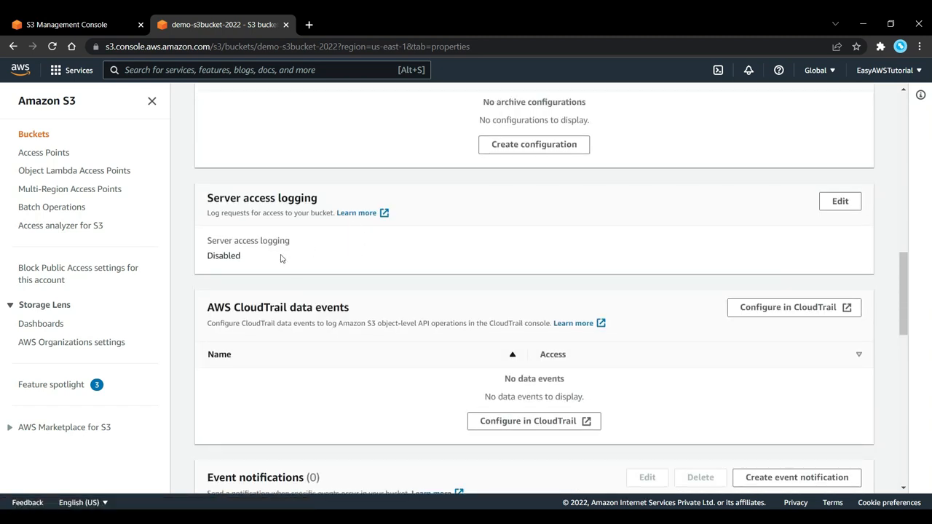
{"action": "left_click", "coordinate": [848, 201]}
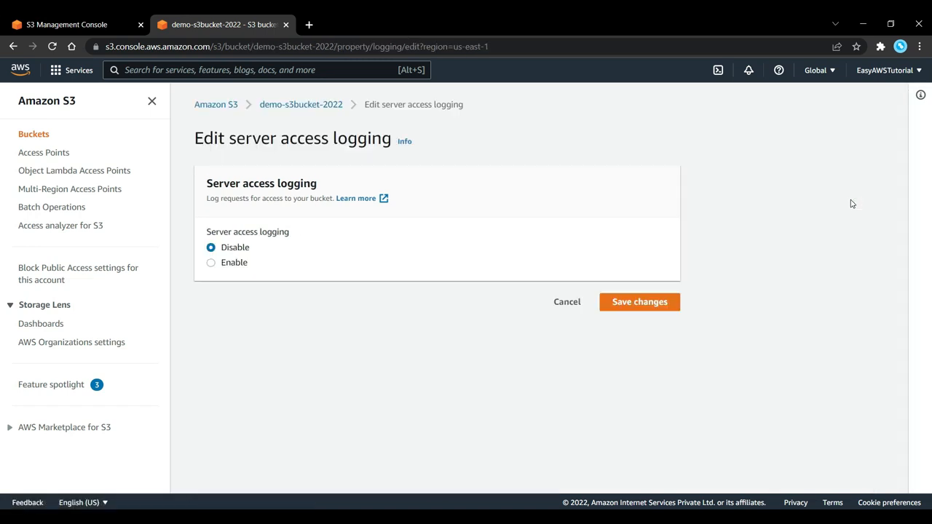
- Enable server access logging and choose the demo-s3accesslogs-2022 bucket as the target bucket
{"action": "left_click", "coordinate": [214, 264]}
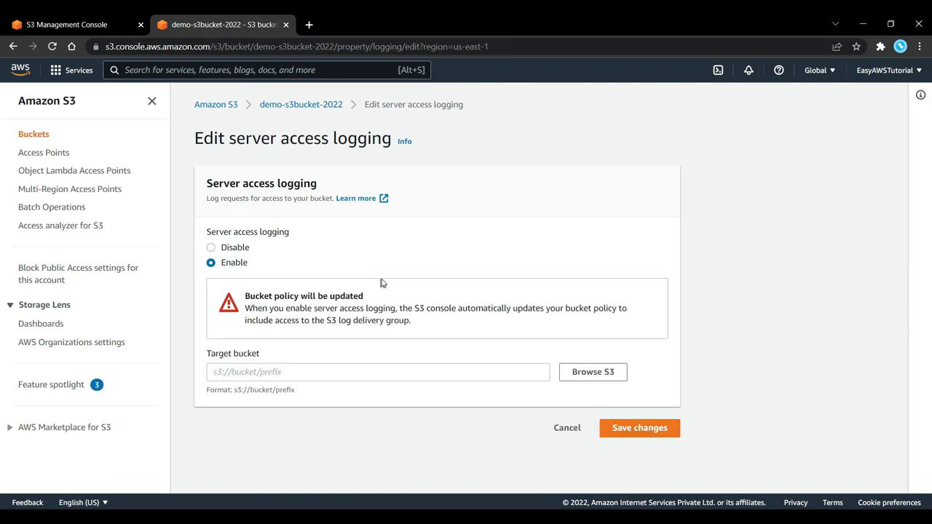
{"action": "left_click", "coordinate": [348, 372]}
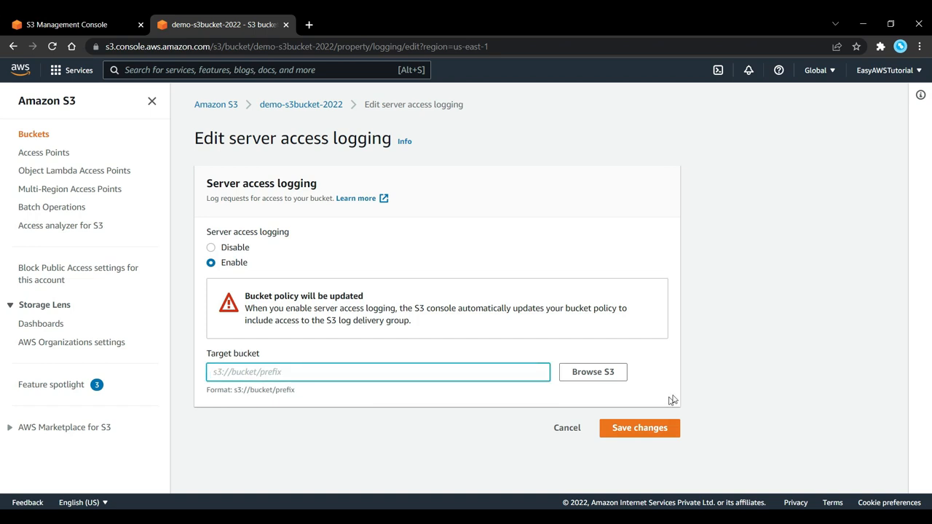
{"action": "left_click", "coordinate": [621, 372]}
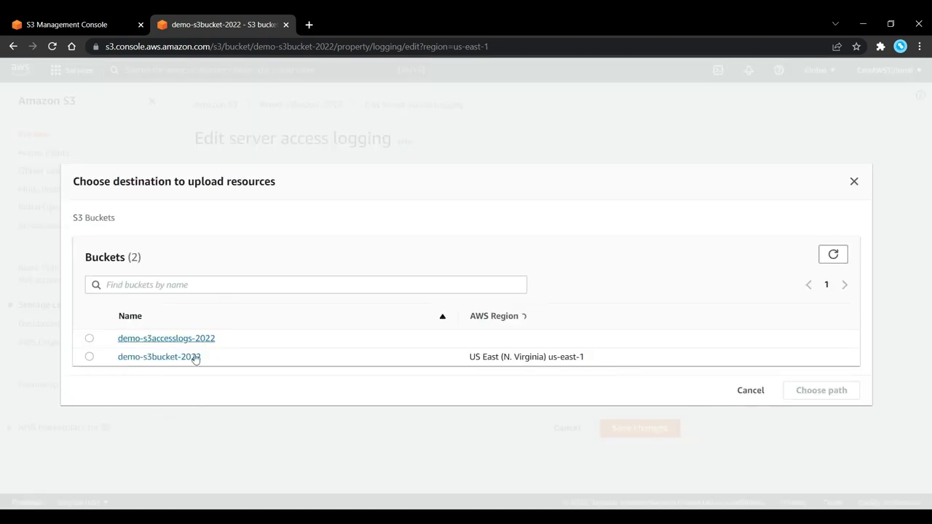
{"action": "left_click", "coordinate": [88, 338]}
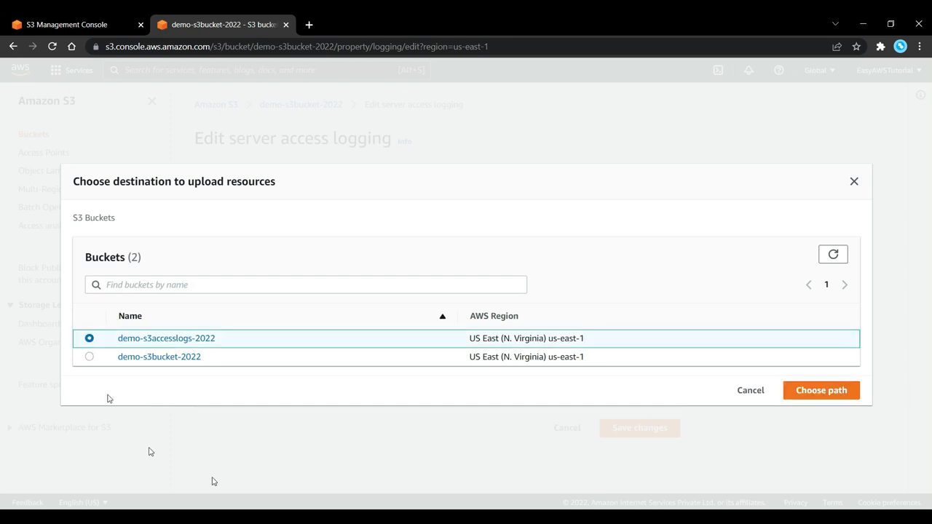
{"action": "left_click", "coordinate": [809, 390]}
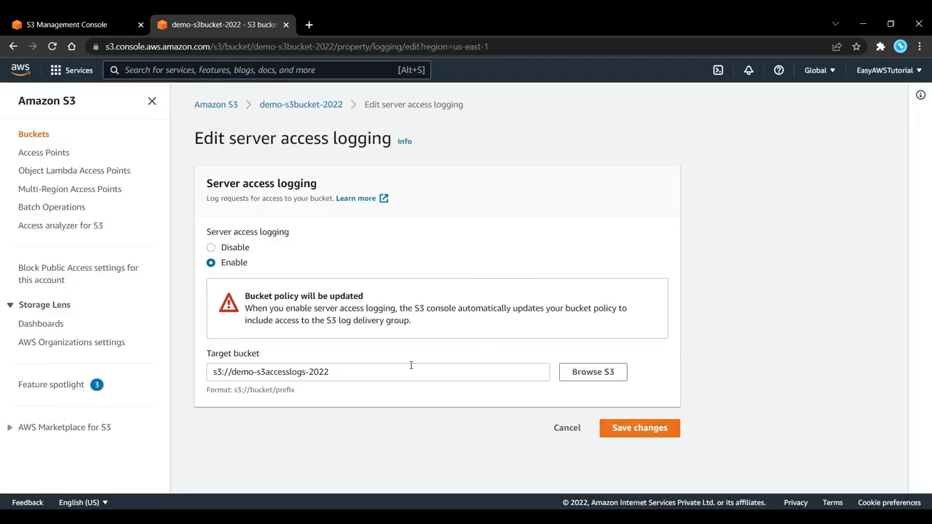
- Append the prefix to make the target bucket s3://demo-s3accesslogs-2022/s3-logs/ and save the logging changes
{"action": "left_click", "coordinate": [375, 370]}
{"action": "type", "text": "/logd"}
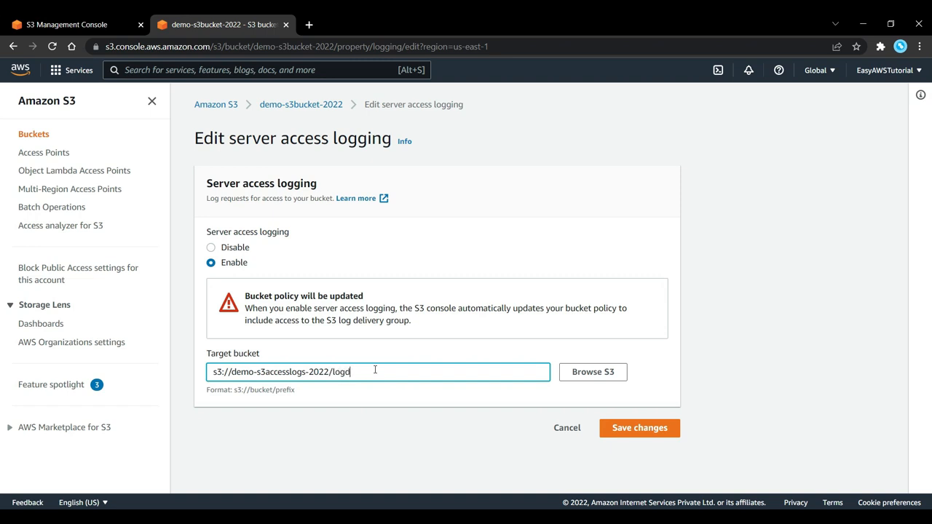
{"action": "key", "text": "BackSpace"}
{"action": "type", "text": "s-2022/s3-logs/"}
{"action": "left_click", "coordinate": [460, 486]}
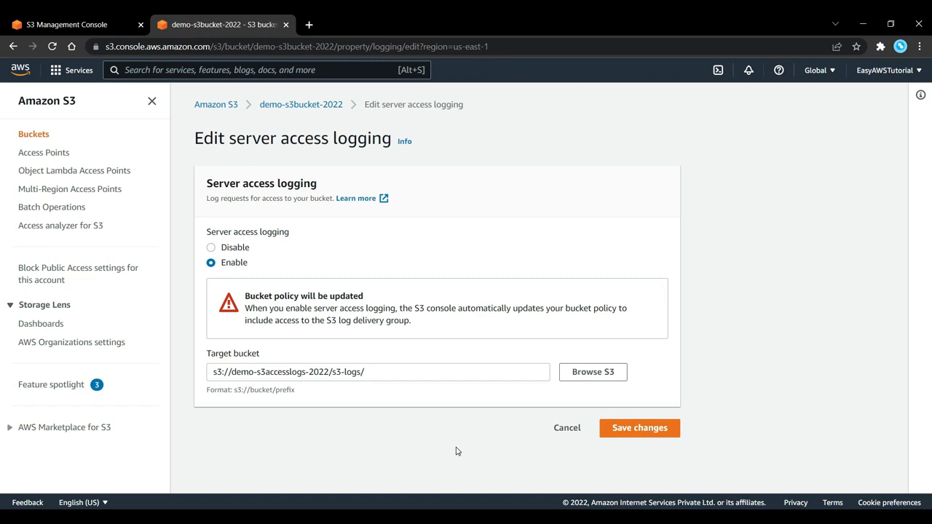
{"action": "left_click", "coordinate": [602, 429]}
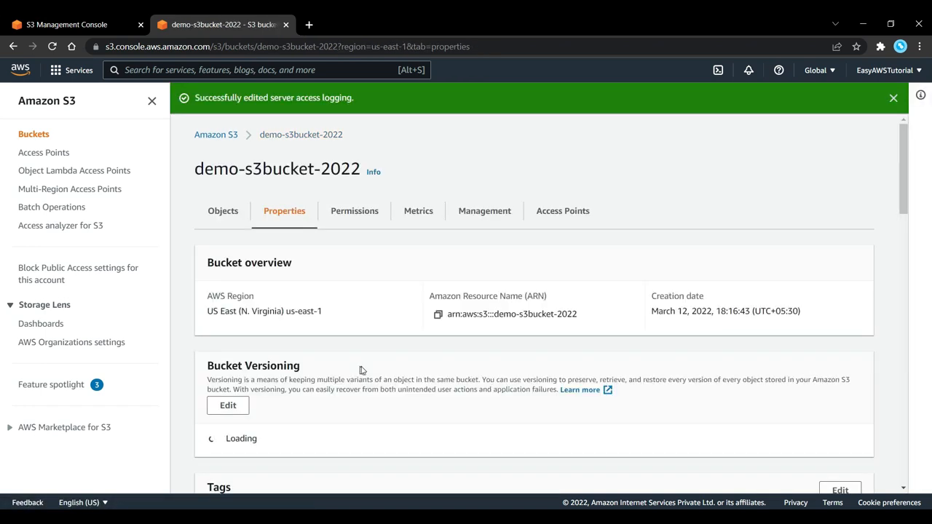
- List the object versions in demo-s3bucket-2022 and open the image of the older Castle.jpg version
{"action": "left_click", "coordinate": [225, 211]}
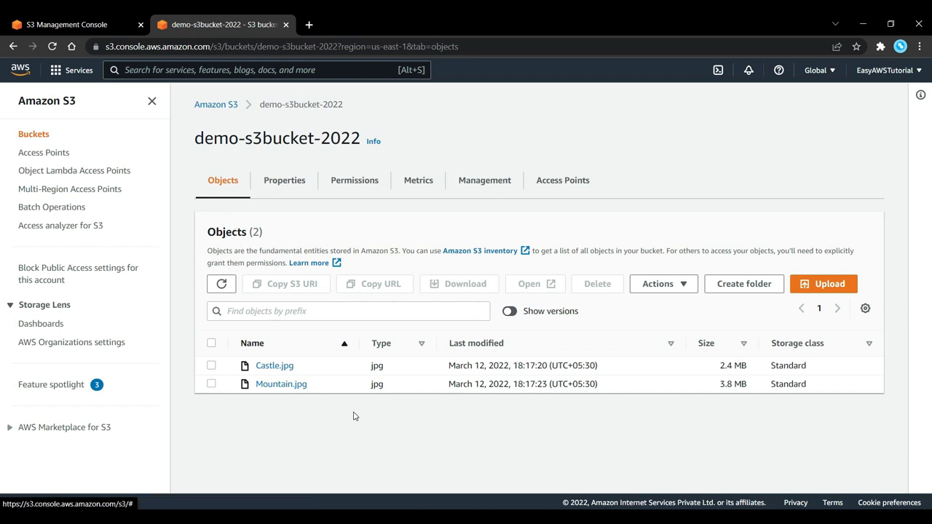
{"action": "left_click", "coordinate": [510, 311]}
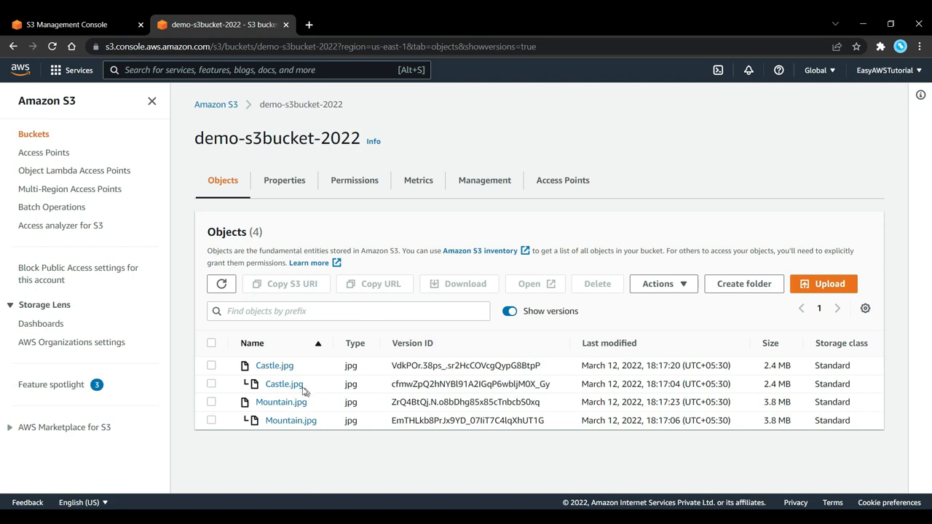
{"action": "left_click", "coordinate": [284, 384]}
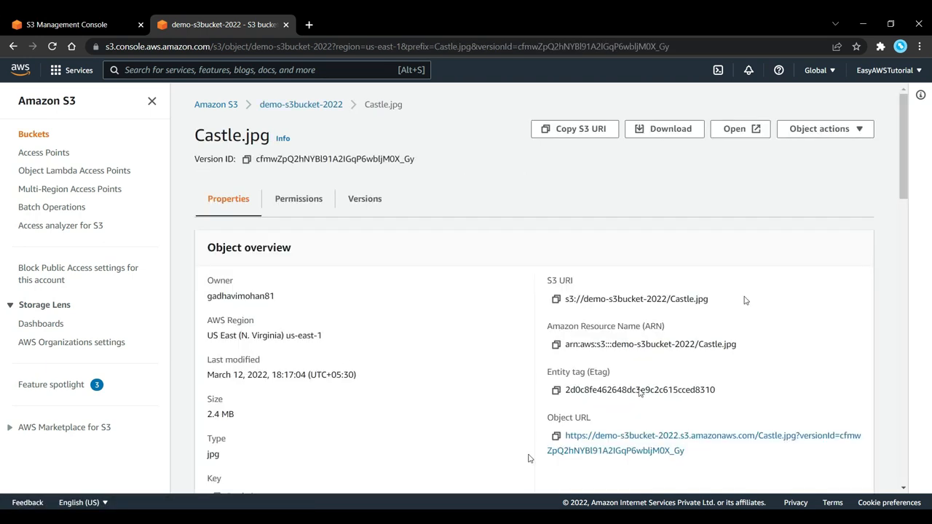
{"action": "left_click", "coordinate": [727, 129]}
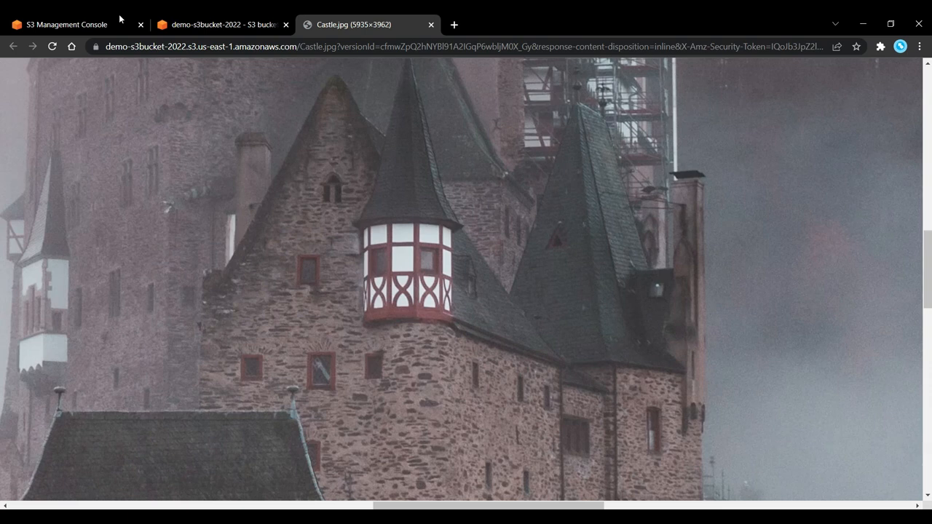
- Return to the bucket list and view the objects of the demo-s3accesslogs-2022 bucket
{"action": "left_click", "coordinate": [73, 24]}
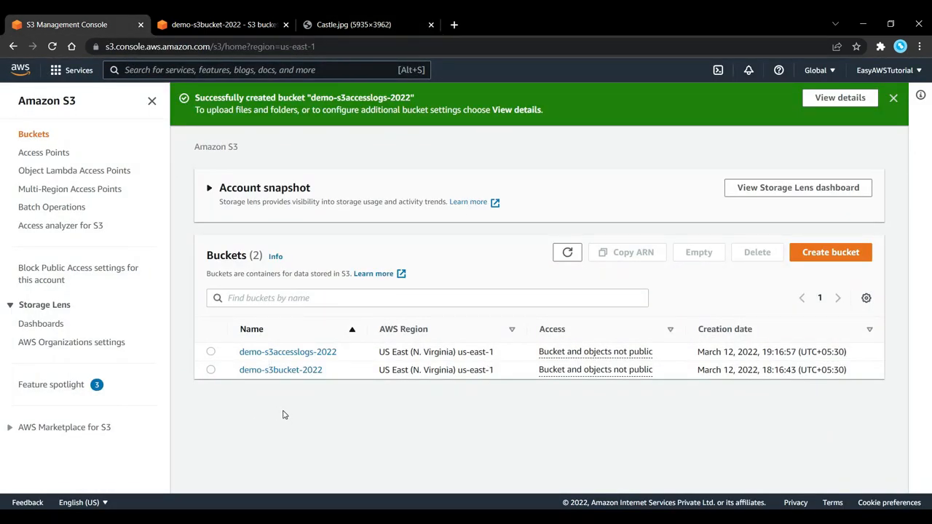
{"action": "left_click", "coordinate": [298, 353]}
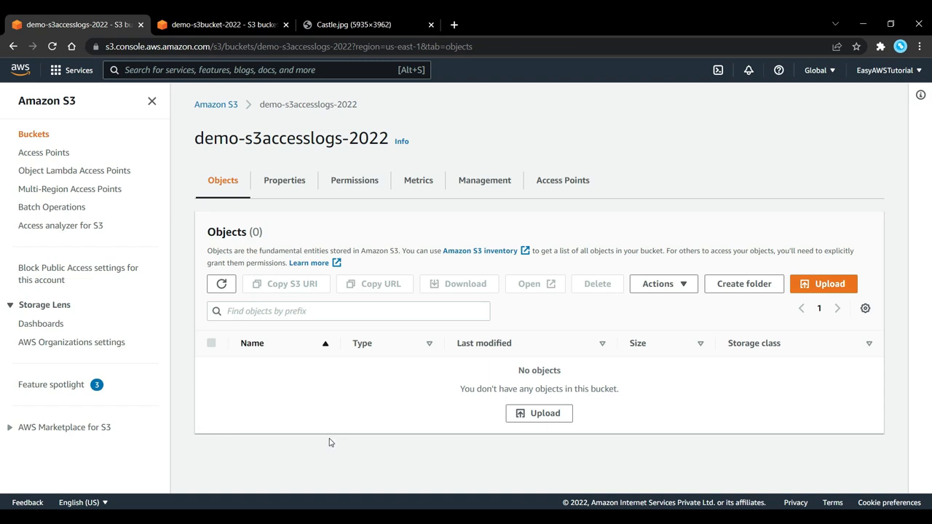
- Reopen the server access logging settings of demo-s3bucket-2022 and read the notice about the bucket policy update
{"action": "left_click", "coordinate": [233, 24]}
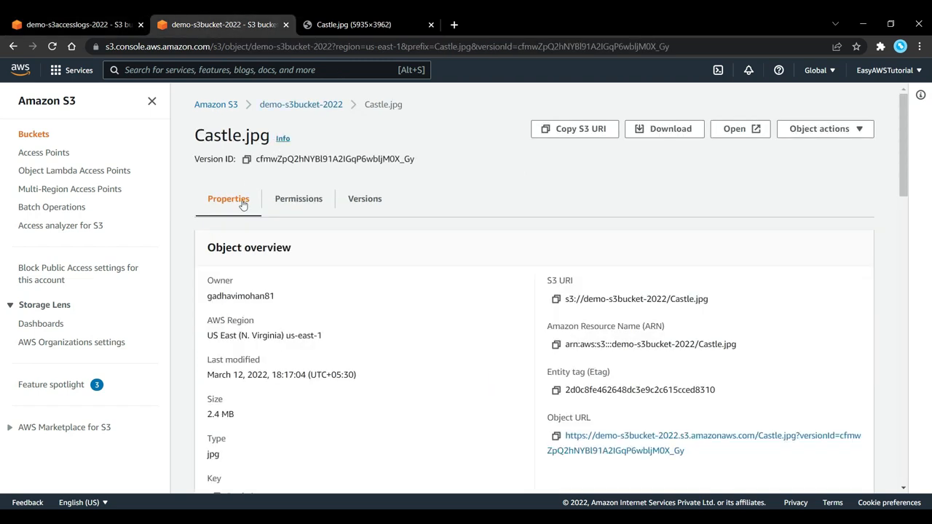
{"action": "left_click", "coordinate": [301, 107]}
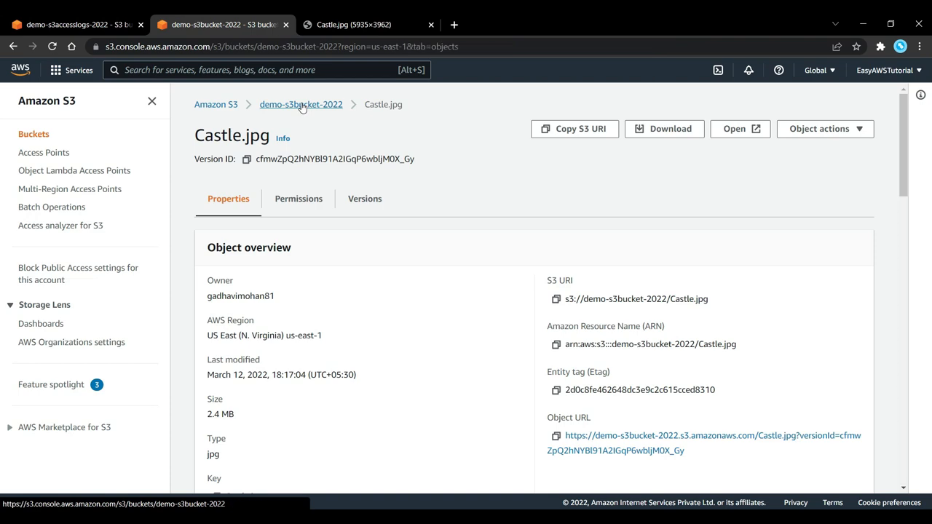
{"action": "left_click", "coordinate": [267, 185]}
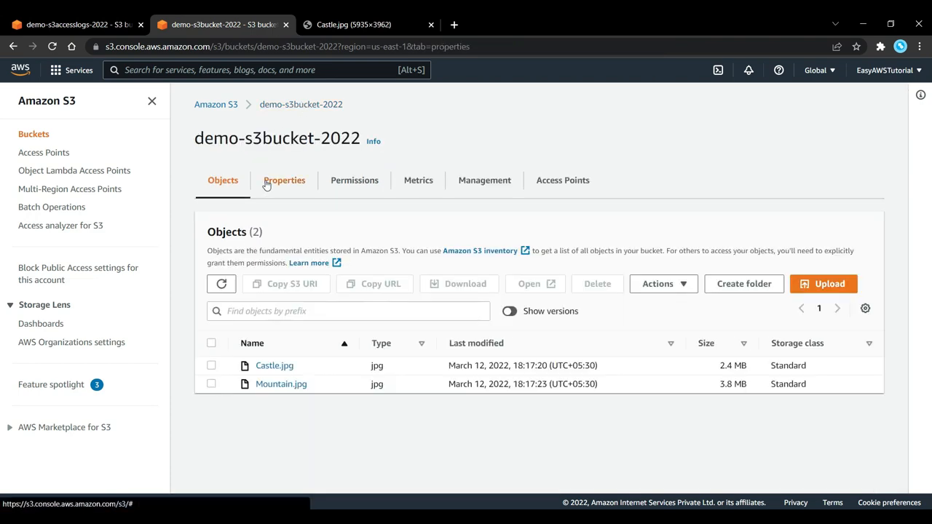
{"action": "scroll", "coordinate": [330, 366], "scroll_direction": "down", "scroll_amount": 6}
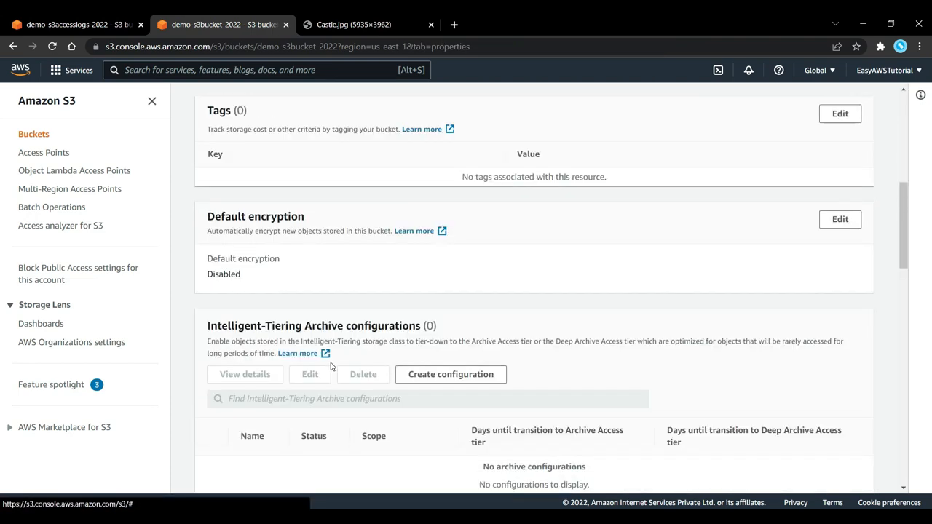
{"action": "scroll", "coordinate": [330, 366], "scroll_direction": "down", "scroll_amount": 5}
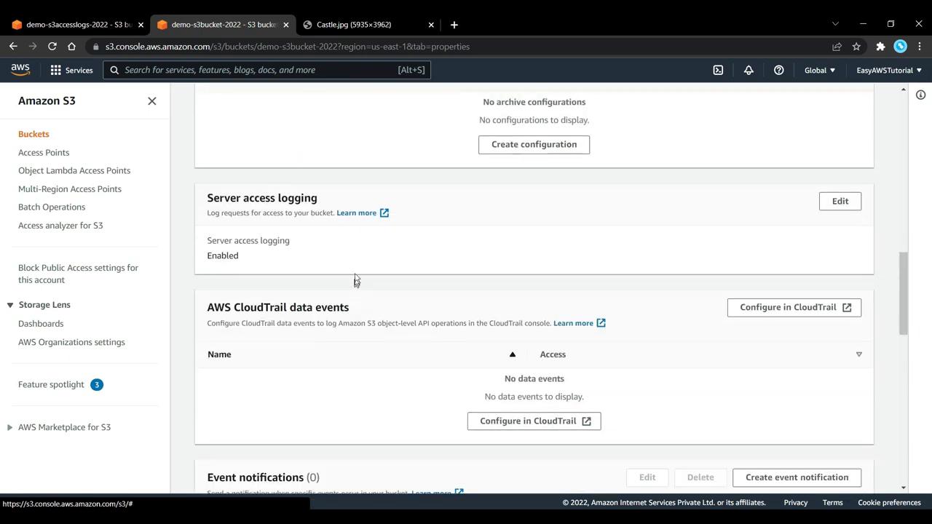
{"action": "left_click", "coordinate": [844, 200]}
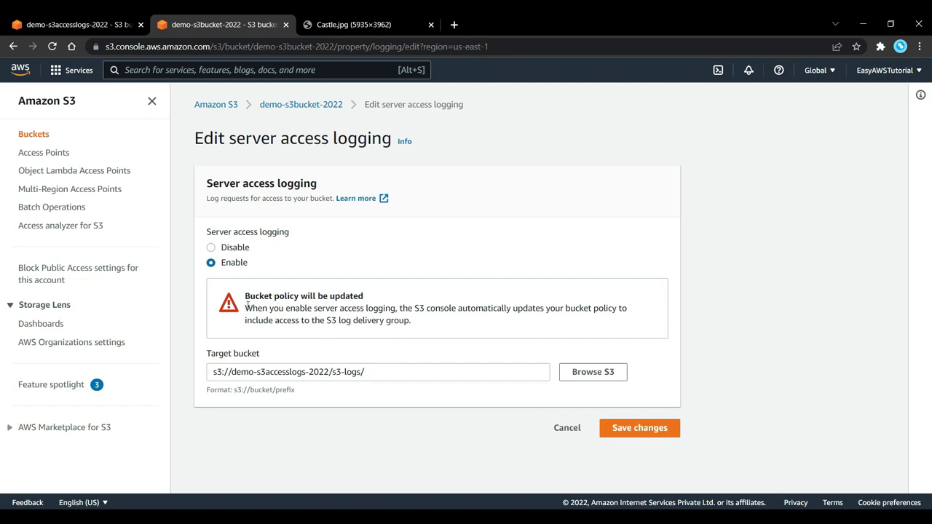
{"action": "left_click_drag", "start_coordinate": [247, 307], "coordinate": [423, 326]}
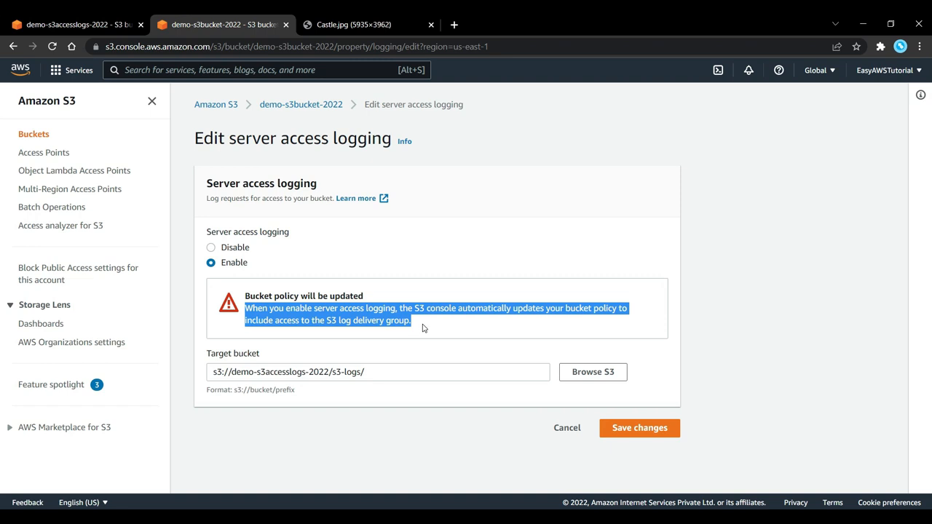
{"action": "left_click", "coordinate": [422, 328]}
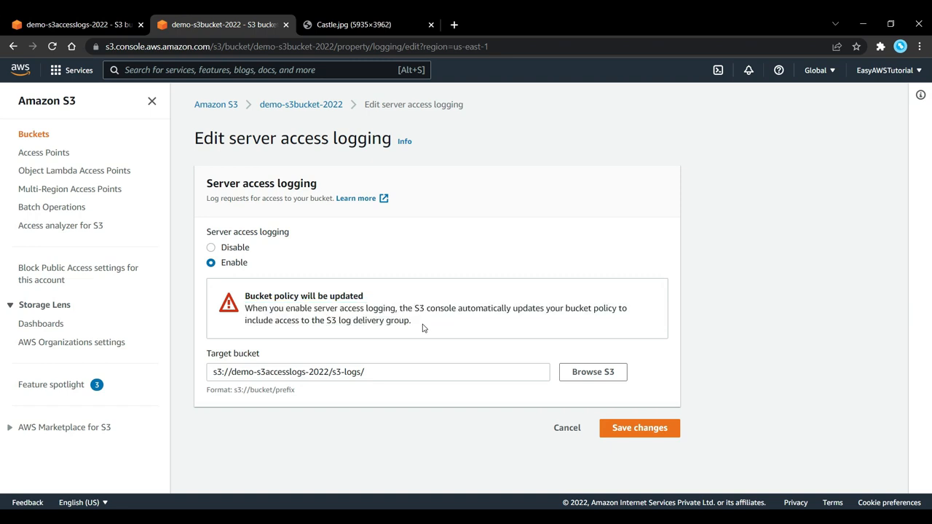
- Examine the permissions of the demo-s3accesslogs-2022 bucket, checking its bucket policy and the access control list grants for the S3 log delivery group
{"action": "left_click", "coordinate": [67, 24]}
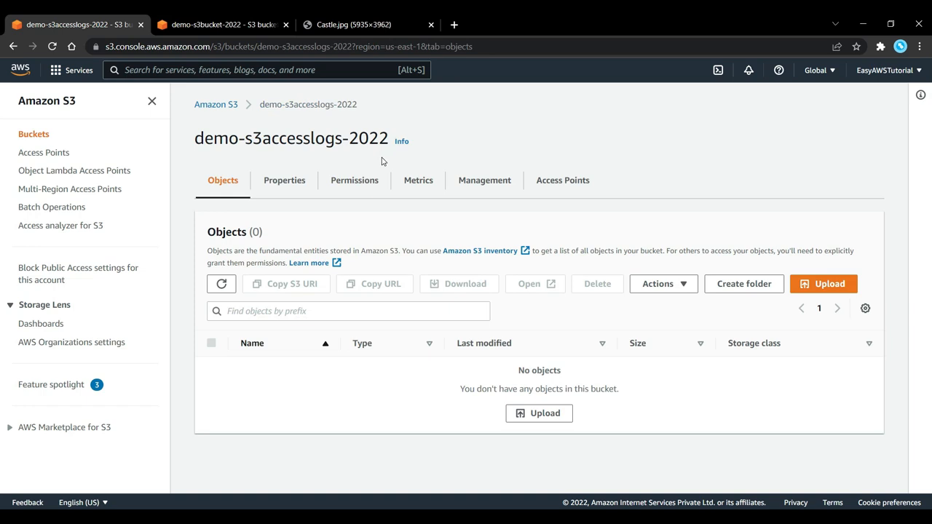
{"action": "left_click", "coordinate": [361, 187]}
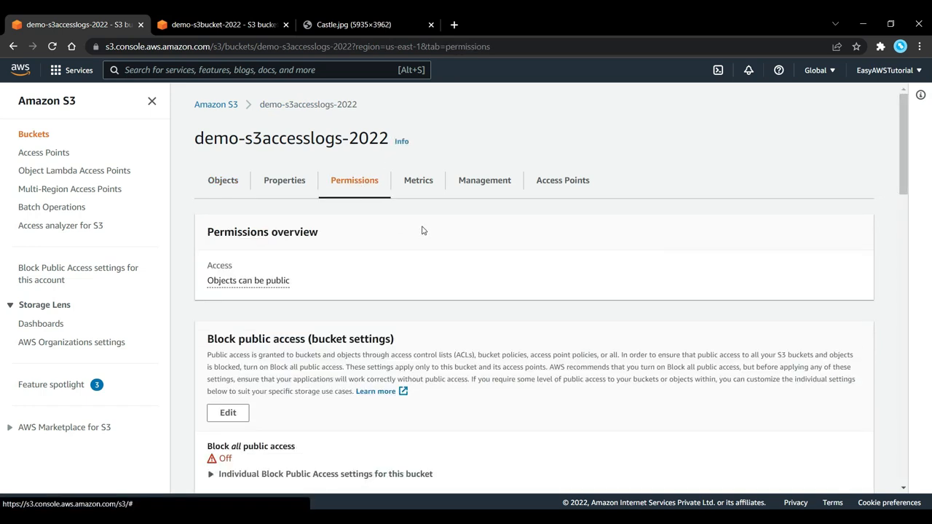
{"action": "scroll", "coordinate": [422, 230], "scroll_direction": "down", "scroll_amount": 8}
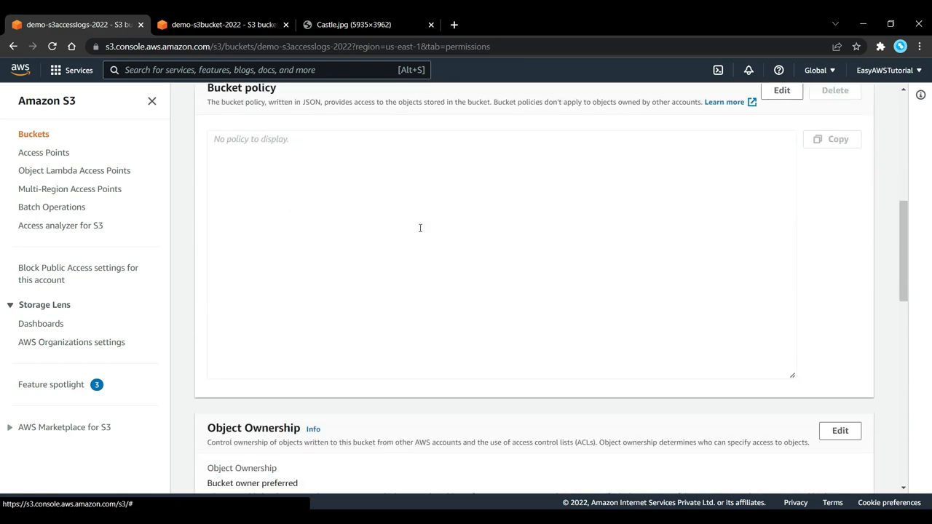
{"action": "scroll", "coordinate": [420, 234], "scroll_direction": "down", "scroll_amount": 7}
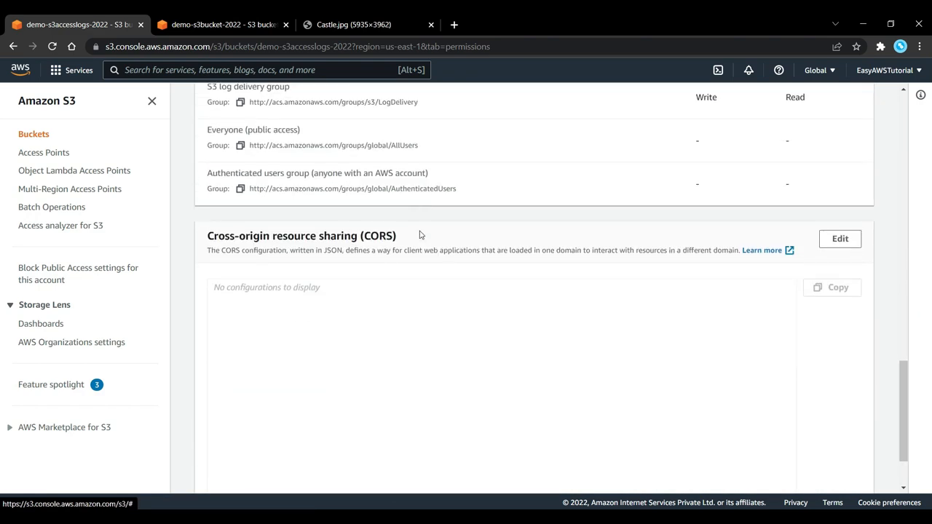
{"action": "scroll", "coordinate": [420, 231], "scroll_direction": "up", "scroll_amount": 3}
{"action": "scroll", "coordinate": [420, 231], "scroll_direction": "up", "scroll_amount": 1}
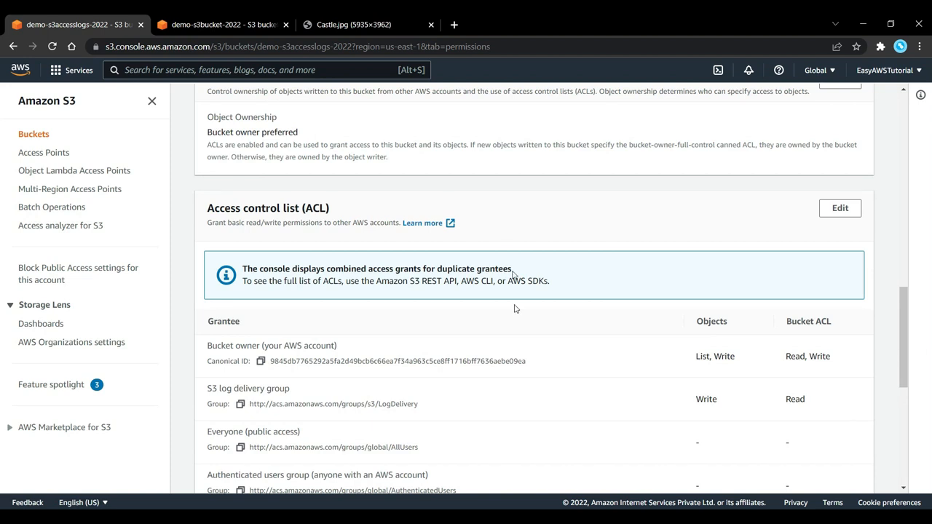
- Read the S3 log delivery group's grants in the access control list, then open the s3-logs folder of demo-s3accesslogs-2022
{"action": "left_click_drag", "start_coordinate": [695, 399], "coordinate": [823, 405]}
{"action": "scroll", "coordinate": [707, 404], "scroll_direction": "up", "scroll_amount": 10}
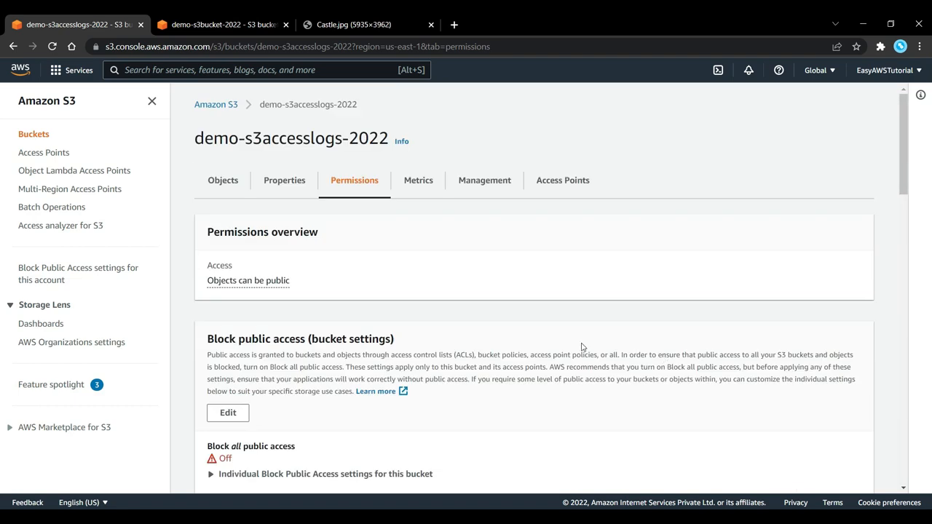
{"action": "left_click", "coordinate": [233, 187]}
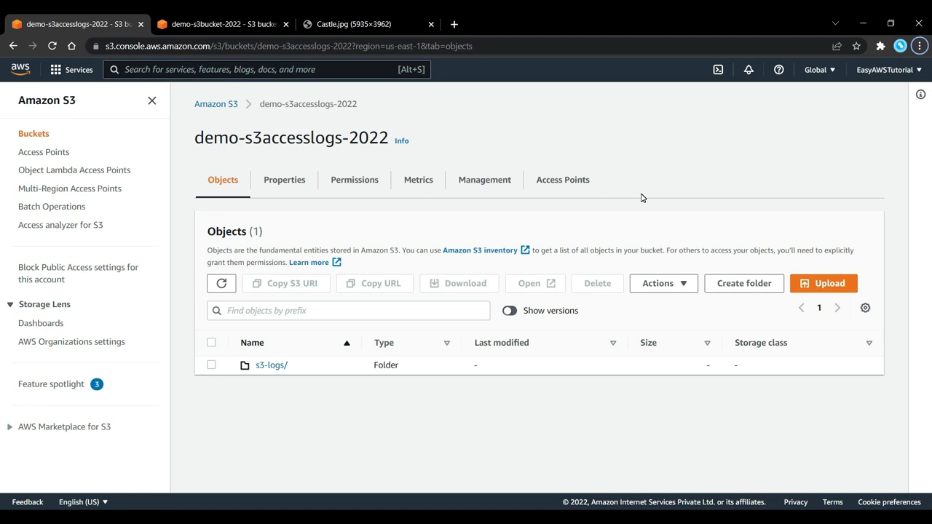
{"action": "left_click", "coordinate": [262, 365]}
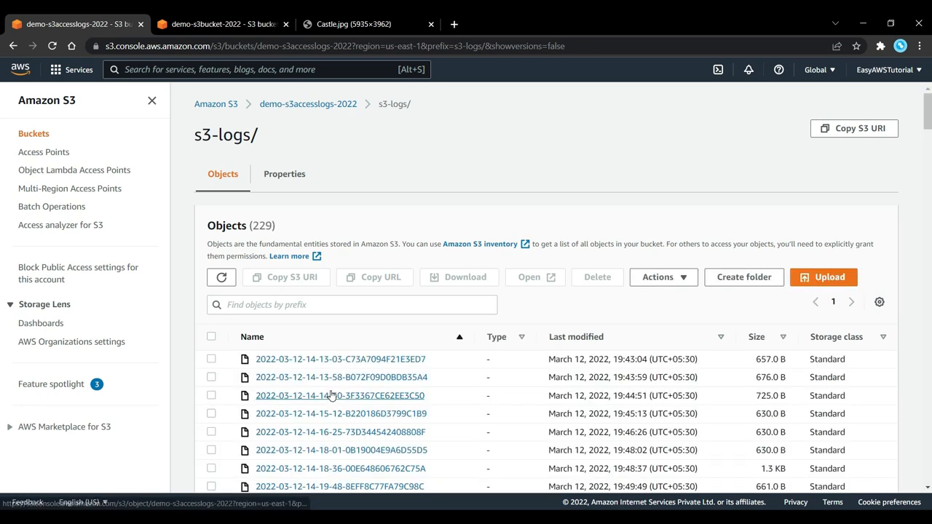
{"action": "scroll", "coordinate": [292, 385], "scroll_direction": "down", "scroll_amount": 1}
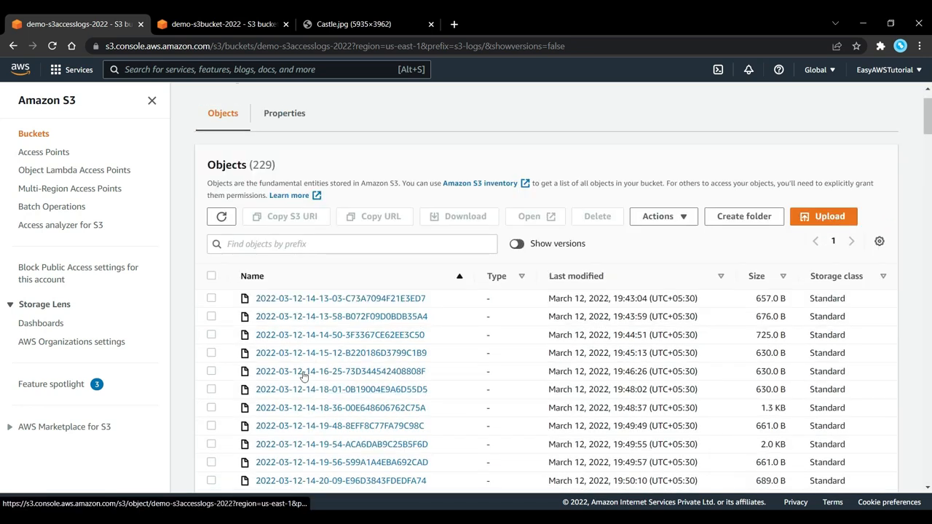
{"action": "left_click", "coordinate": [211, 371]}
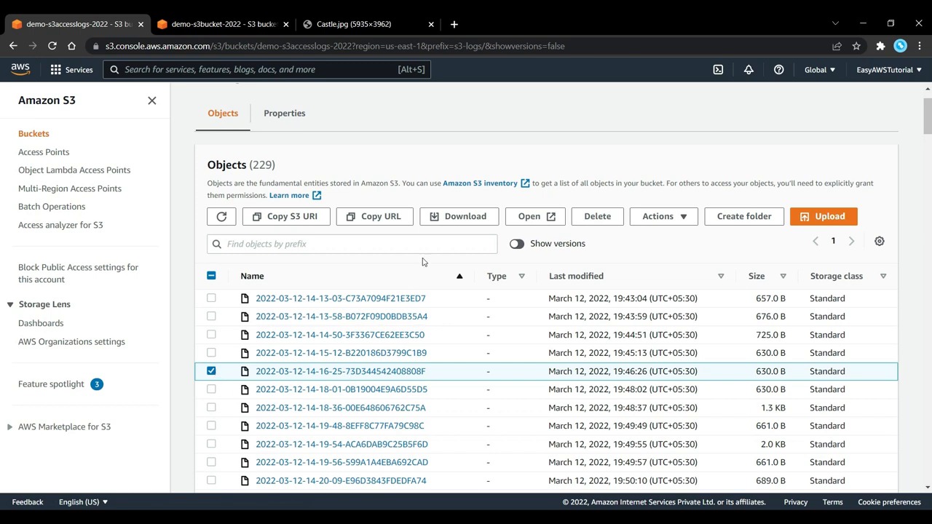
{"action": "left_click", "coordinate": [452, 217]}
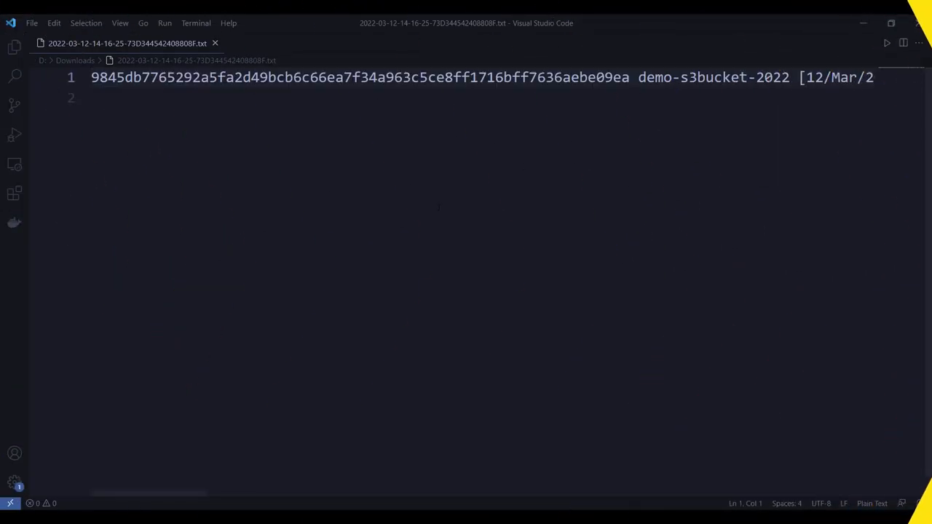
- Examine the downloaded access log in Visual Studio Code, reading the bucket owner, bucket name, request time, remote IP and requester fields
{"action": "left_click", "coordinate": [439, 208]}
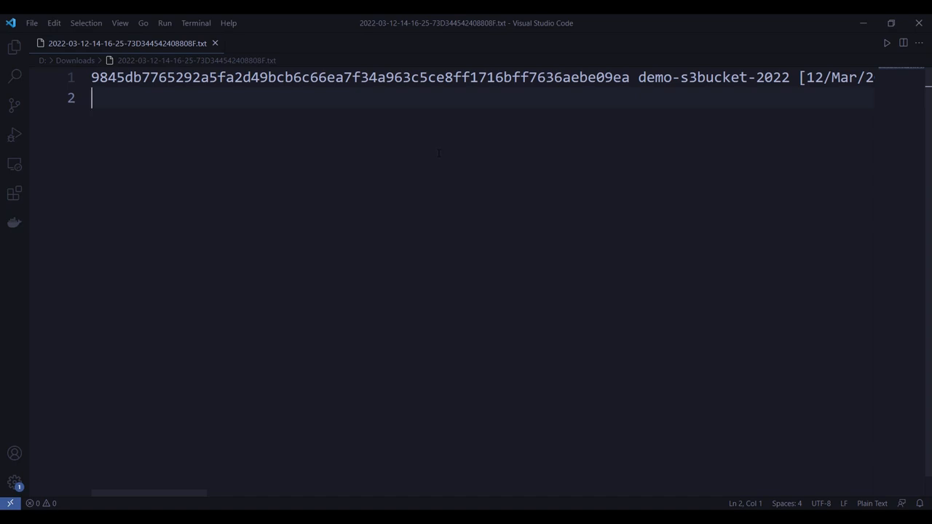
{"action": "left_click", "coordinate": [469, 78]}
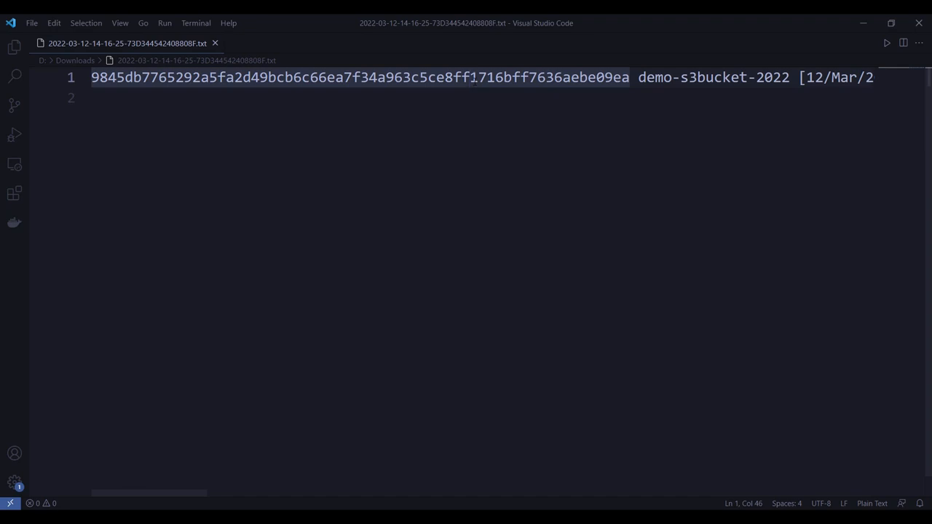
{"action": "left_click", "coordinate": [689, 77]}
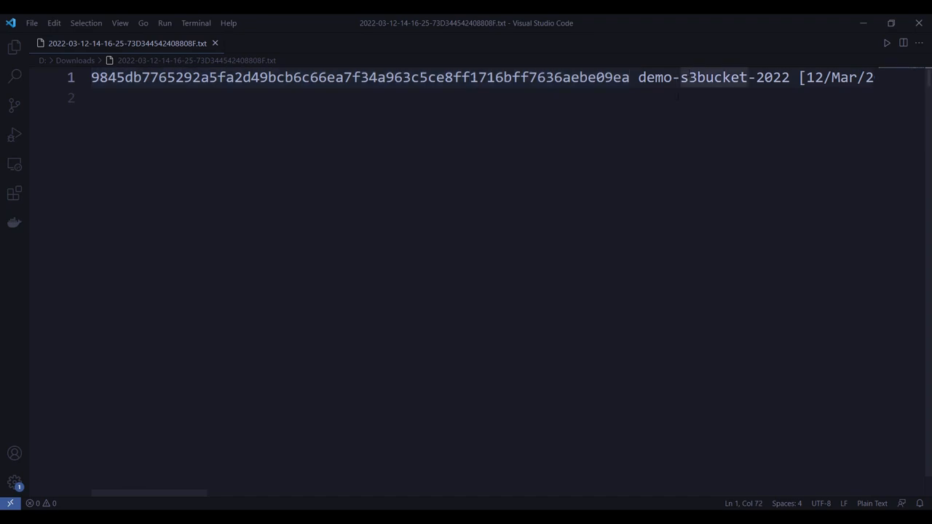
{"action": "scroll", "coordinate": [671, 111], "scroll_direction": "right", "scroll_amount": 5}
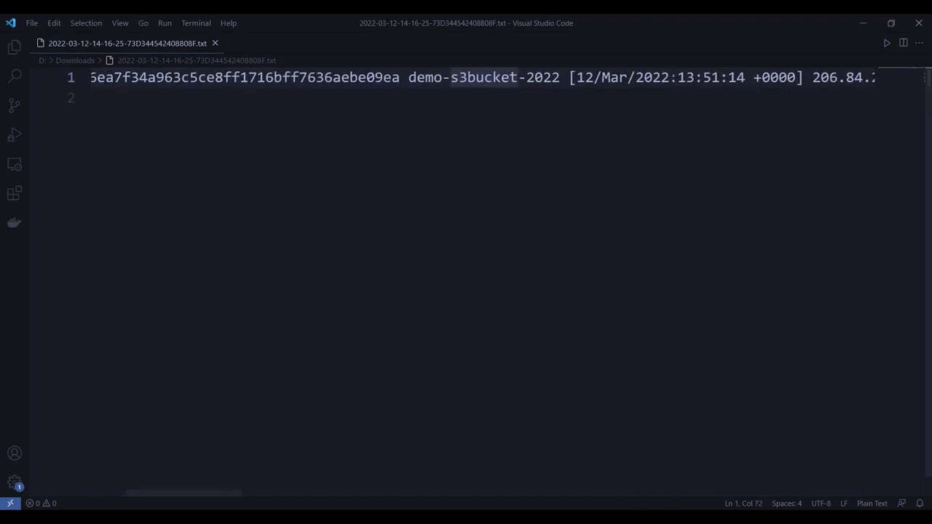
{"action": "left_click", "coordinate": [669, 77]}
{"action": "scroll", "coordinate": [715, 109], "scroll_direction": "right", "scroll_amount": 2}
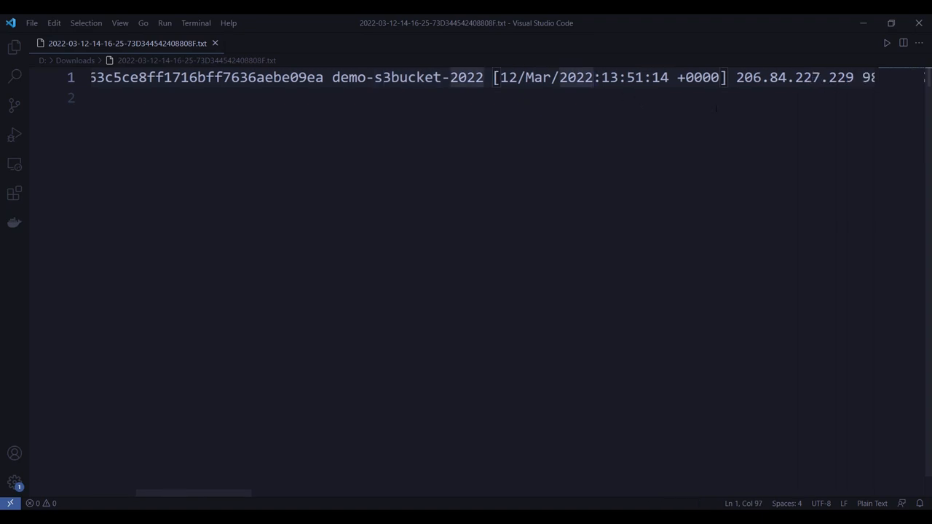
{"action": "scroll", "coordinate": [715, 109], "scroll_direction": "right", "scroll_amount": 15}
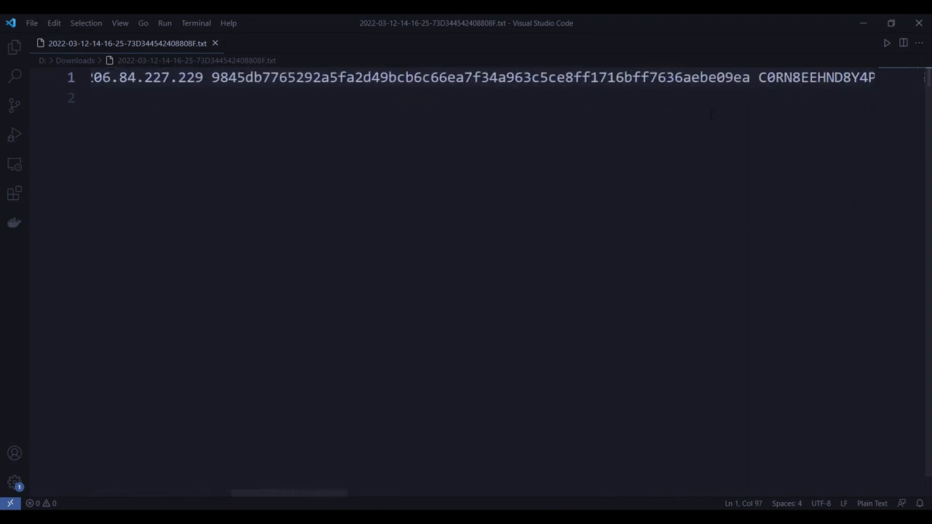
{"action": "scroll", "coordinate": [710, 115], "scroll_direction": "right", "scroll_amount": 4}
{"action": "double_click", "coordinate": [574, 77]}
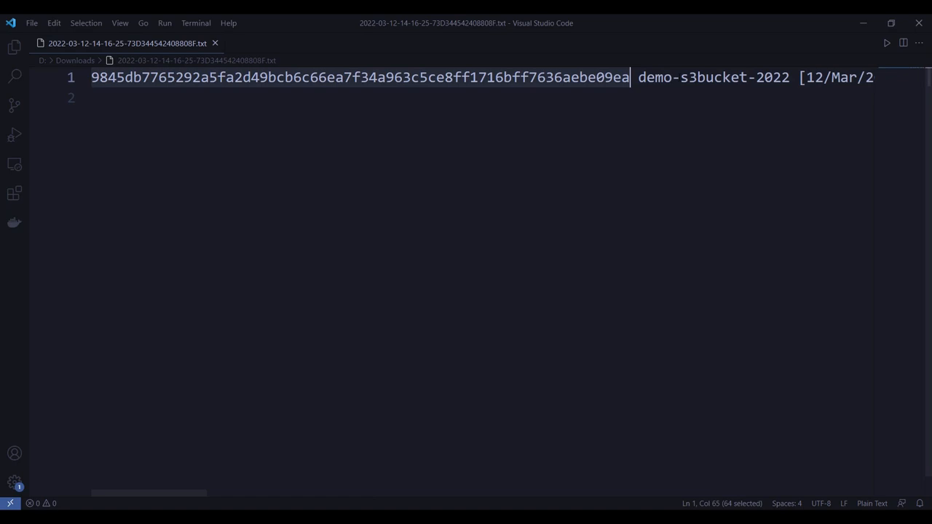
{"action": "left_click", "coordinate": [713, 78]}
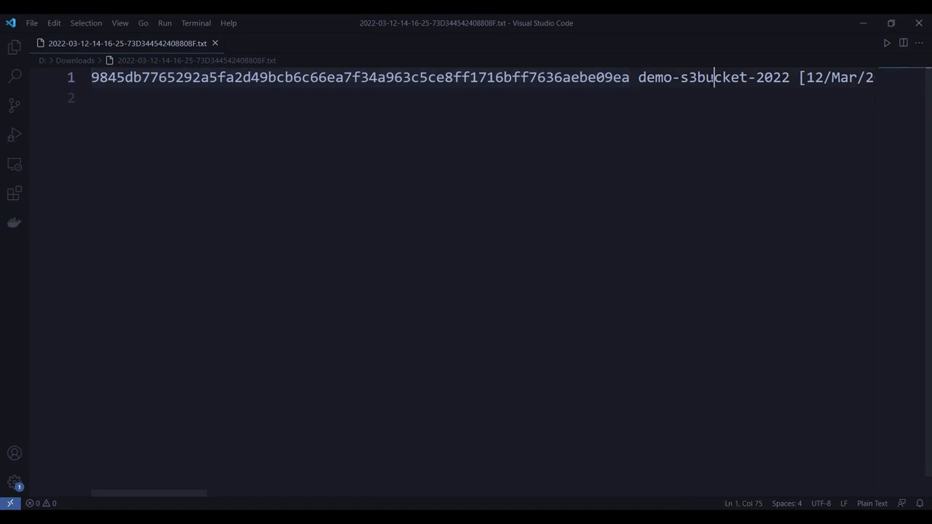
{"action": "scroll", "coordinate": [738, 128], "scroll_direction": "right", "scroll_amount": 18}
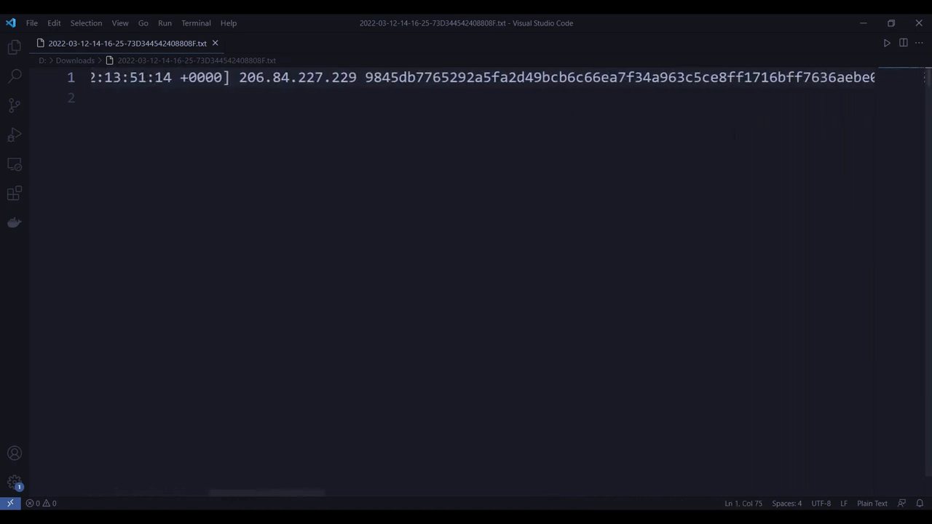
{"action": "left_click", "coordinate": [734, 133]}
{"action": "scroll", "coordinate": [750, 116], "scroll_direction": "right", "scroll_amount": 14}
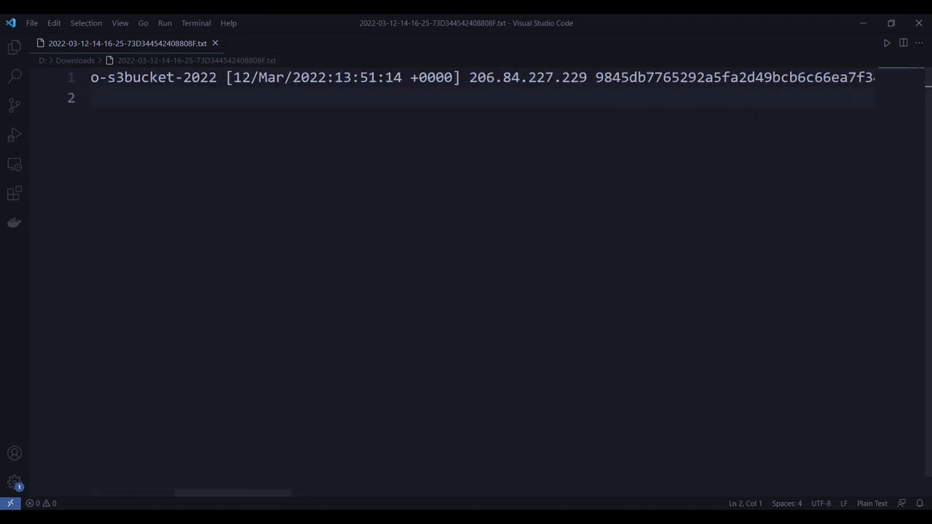
{"action": "left_click", "coordinate": [772, 79], "text": "shift"}
{"action": "scroll", "coordinate": [783, 103], "scroll_direction": "down", "scroll_amount": 1}
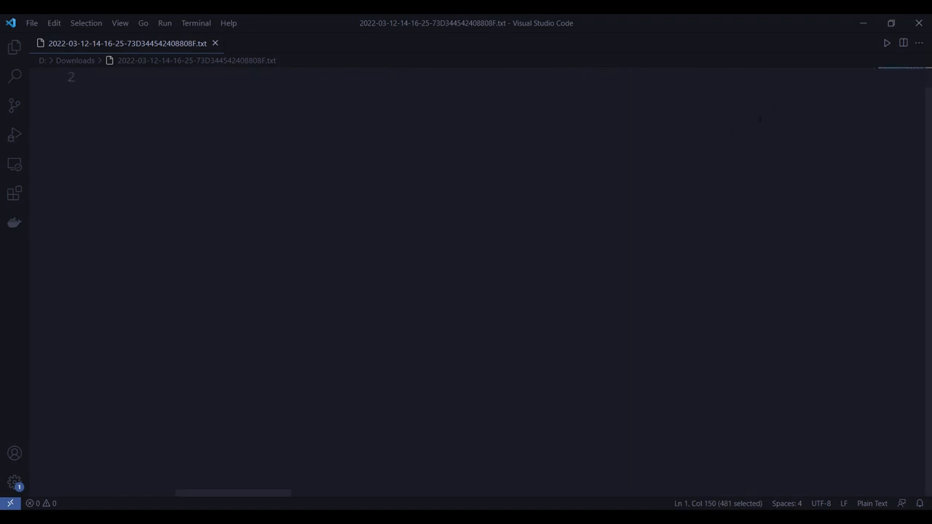
{"action": "scroll", "coordinate": [715, 138], "scroll_direction": "up", "scroll_amount": 1}
{"action": "scroll", "coordinate": [715, 139], "scroll_direction": "left", "scroll_amount": 10}
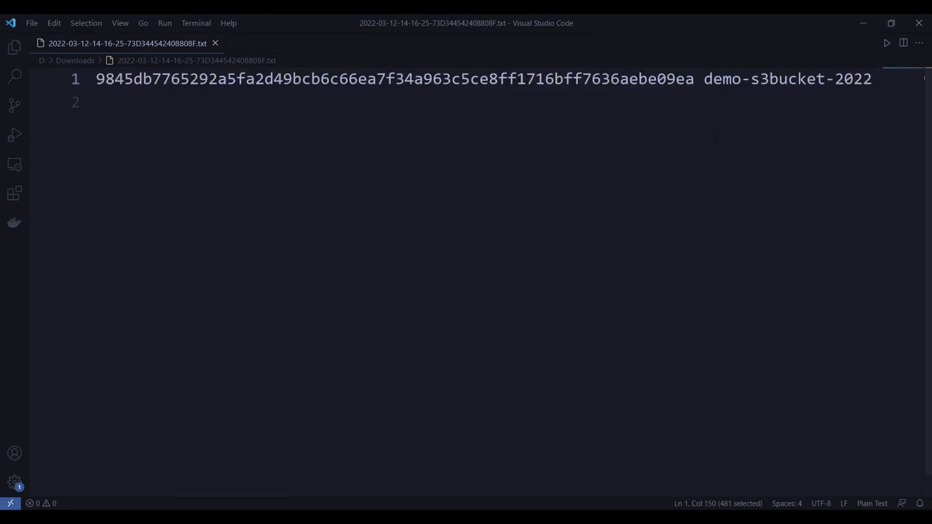
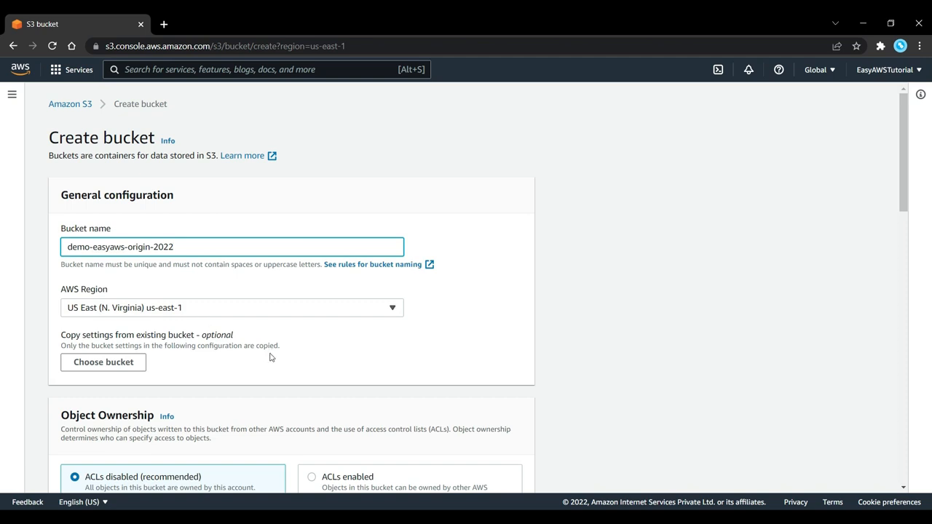
- Enable bucket versioning for demo-easyaws-origin-2022 in US East (N. Virginia) us-east-1 and create the bucket
{"action": "left_click", "coordinate": [318, 351]}
{"action": "scroll", "coordinate": [318, 353], "scroll_direction": "down", "scroll_amount": 10}
{"action": "scroll", "coordinate": [317, 355], "scroll_direction": "down", "scroll_amount": 3}
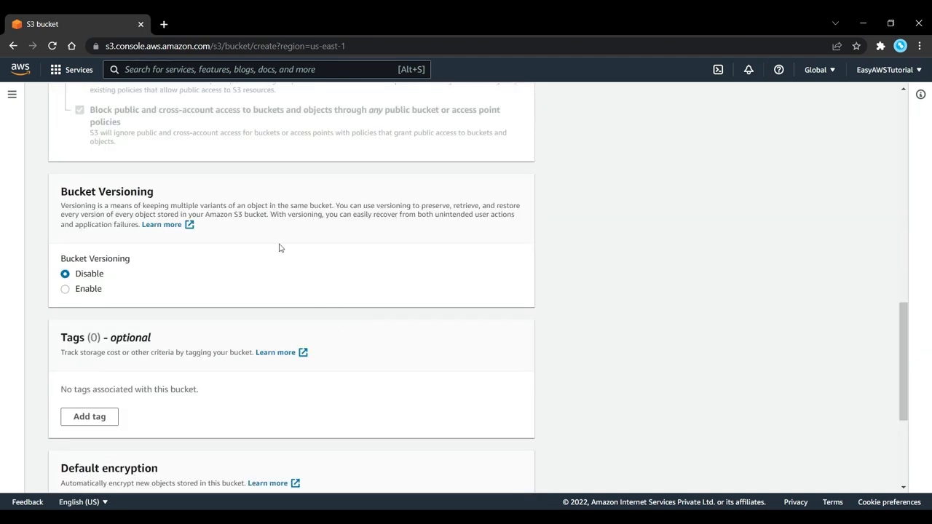
{"action": "left_click_drag", "start_coordinate": [123, 190], "coordinate": [117, 192]}
{"action": "left_click", "coordinate": [71, 289]}
{"action": "scroll", "coordinate": [340, 275], "scroll_direction": "down", "scroll_amount": 3}
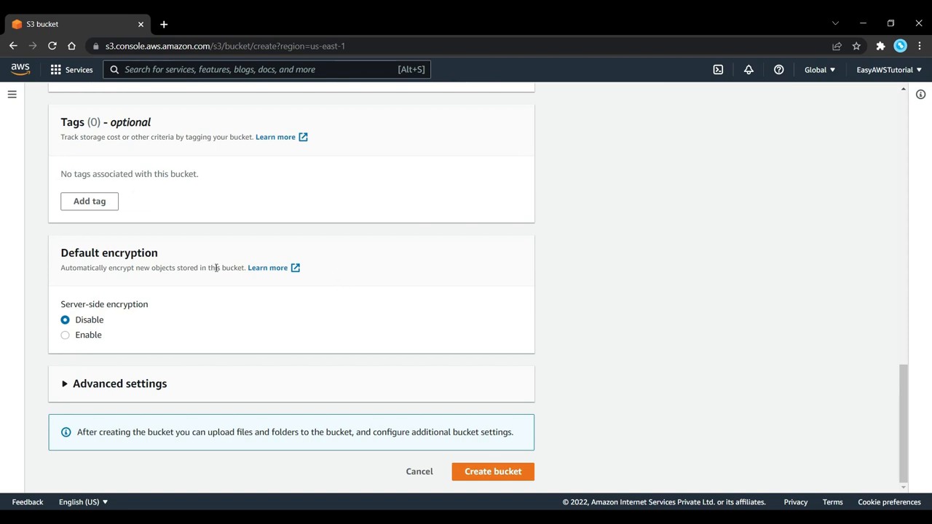
{"action": "left_click", "coordinate": [495, 473]}
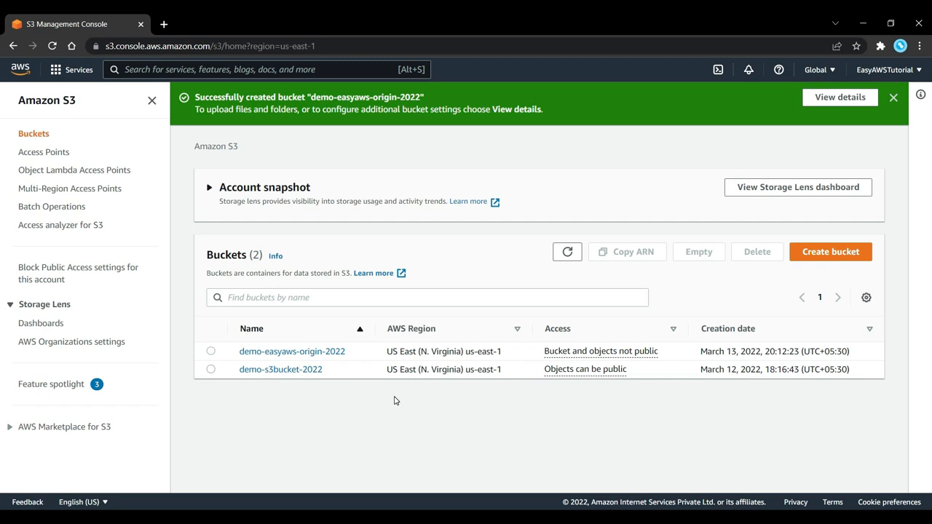
- Start another bucket named demo-easyaws-replica-2022 and set its region to EU (Ireland) eu-west-1
{"action": "left_click", "coordinate": [822, 252]}
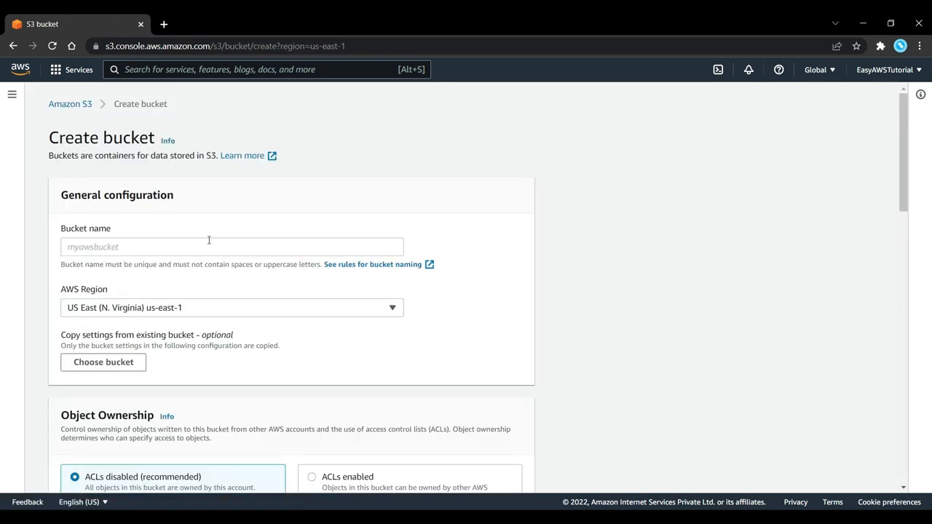
{"action": "left_click", "coordinate": [251, 245]}
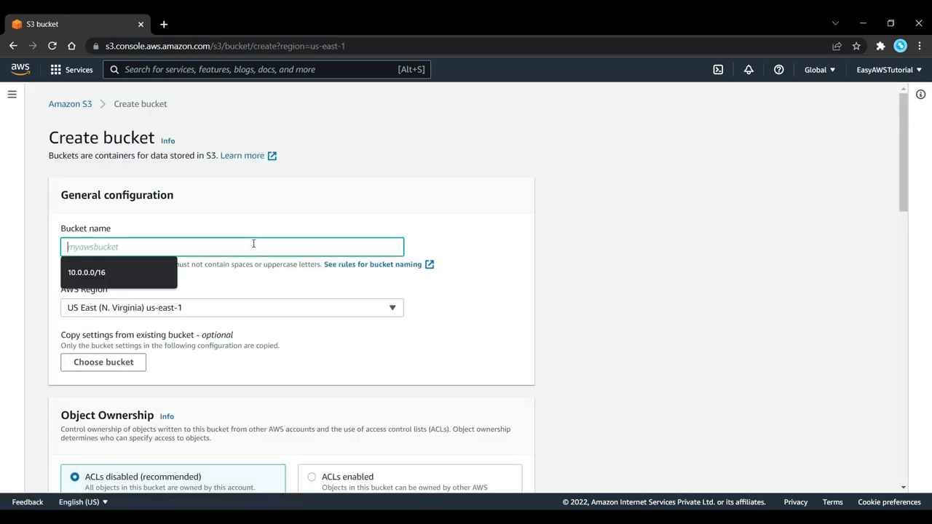
{"action": "type", "text": "demo-easyaws"}
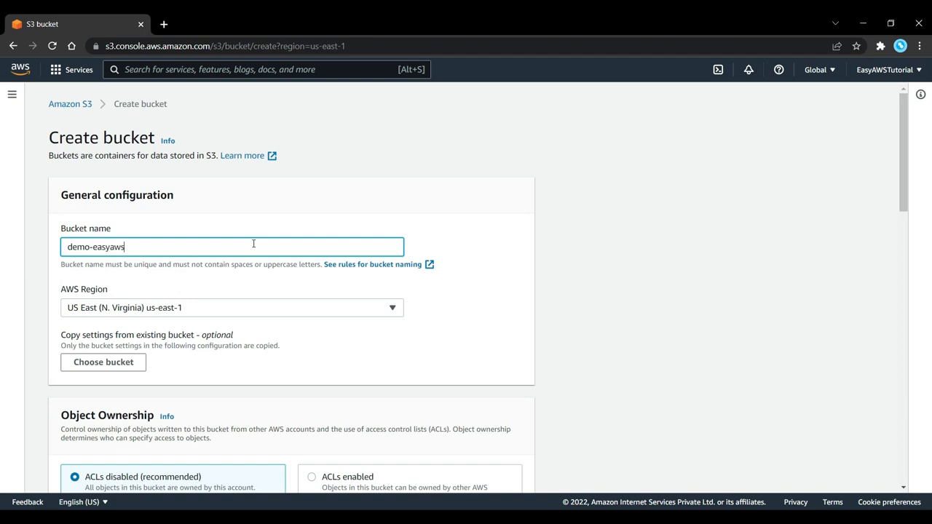
{"action": "type", "text": "-replica-2022"}
{"action": "left_click", "coordinate": [198, 309]}
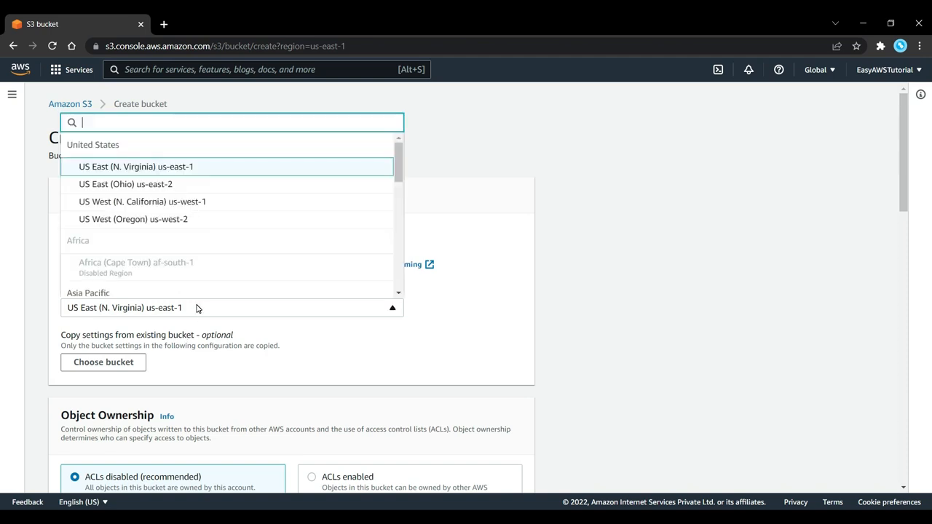
{"action": "type", "text": "eu"}
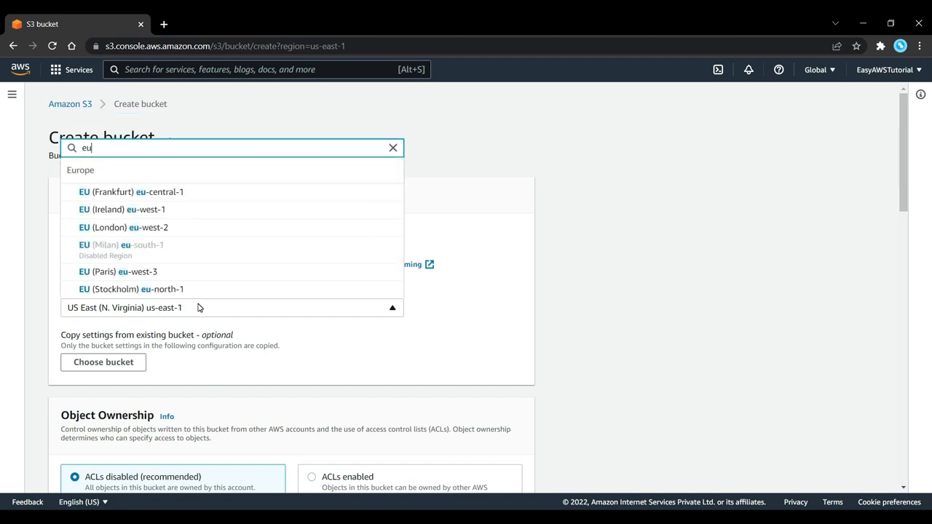
{"action": "left_click", "coordinate": [153, 215]}
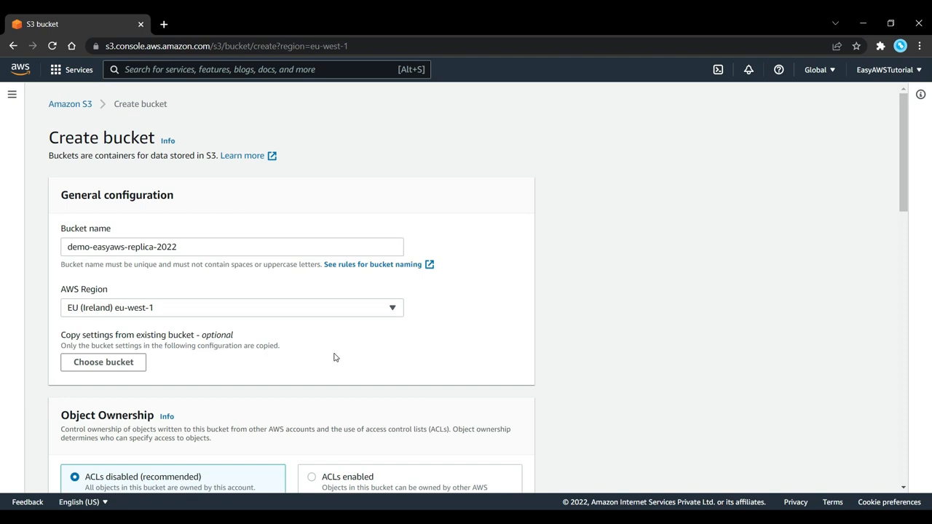
- Enable bucket versioning for demo-easyaws-replica-2022 and create the bucket
{"action": "scroll", "coordinate": [334, 357], "scroll_direction": "down", "scroll_amount": 9}
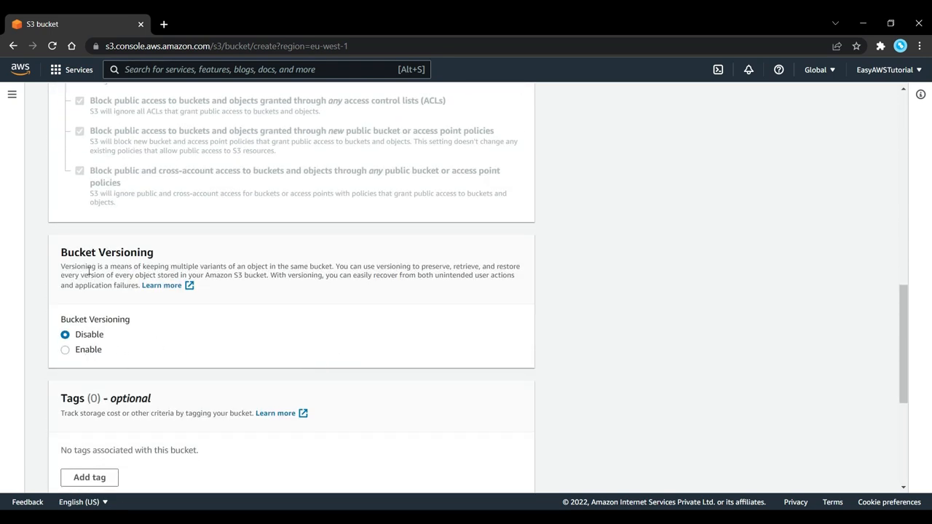
{"action": "left_click_drag", "start_coordinate": [86, 266], "coordinate": [155, 266]}
{"action": "left_click", "coordinate": [65, 350]}
{"action": "left_click", "coordinate": [201, 362]}
{"action": "scroll", "coordinate": [277, 352], "scroll_direction": "down", "scroll_amount": 4}
{"action": "left_click", "coordinate": [468, 480]}
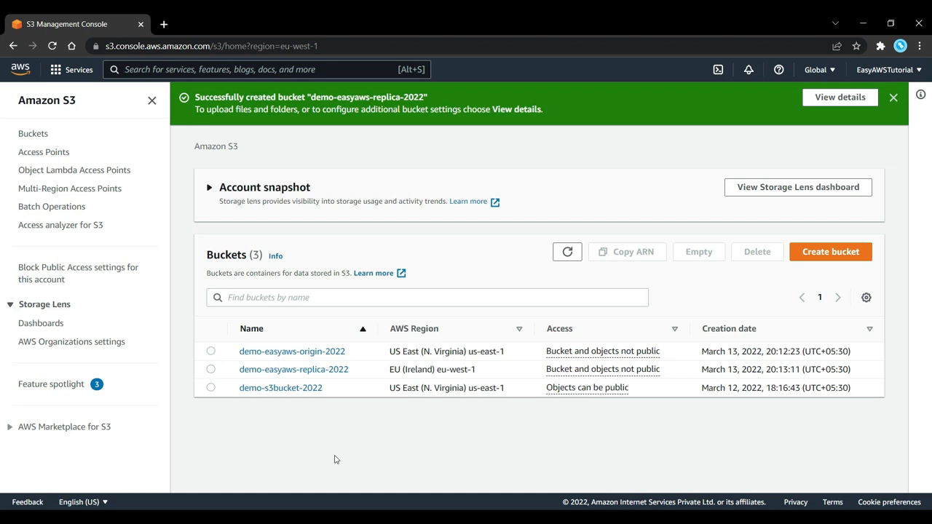
- Open the demo-easyaws-origin-2022 and demo-easyaws-replica-2022 buckets in separate browser tabs and view the origin bucket's objects
{"action": "left_click", "coordinate": [305, 351], "text": "ctrl"}
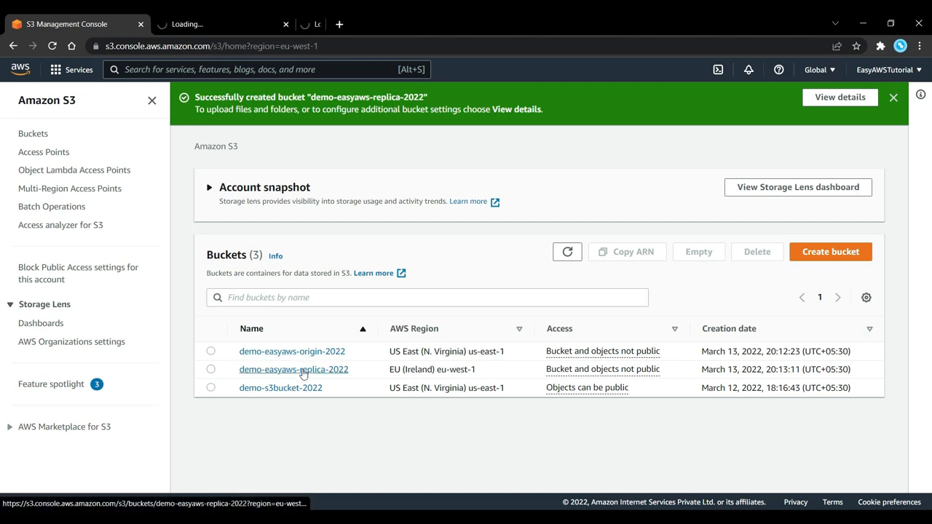
{"action": "left_click", "coordinate": [303, 369], "text": "ctrl"}
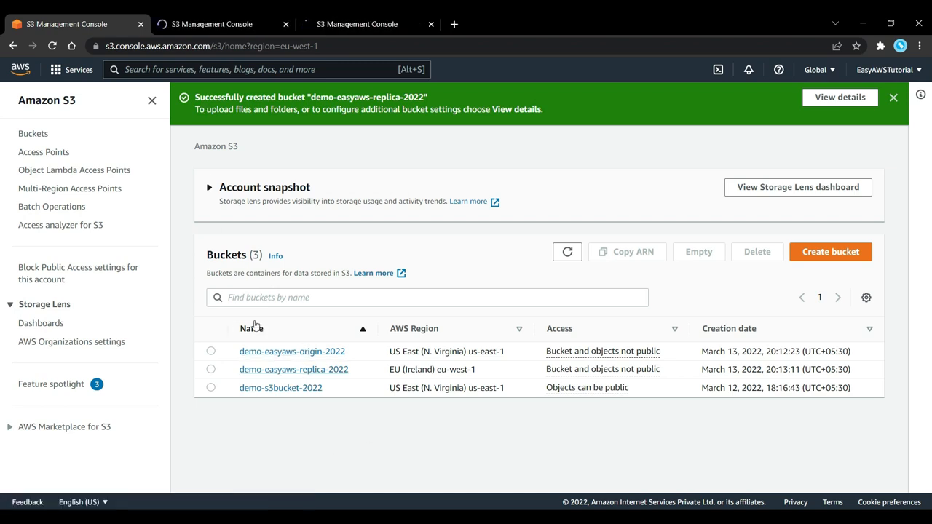
{"action": "left_click", "coordinate": [209, 22]}
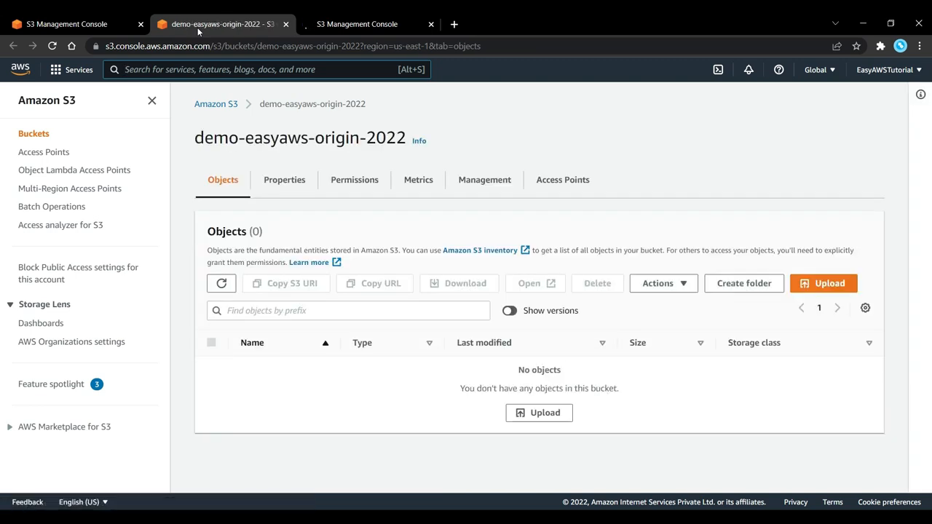
{"action": "left_click_drag", "start_coordinate": [270, 139], "coordinate": [308, 139]}
{"action": "left_click", "coordinate": [332, 400]}
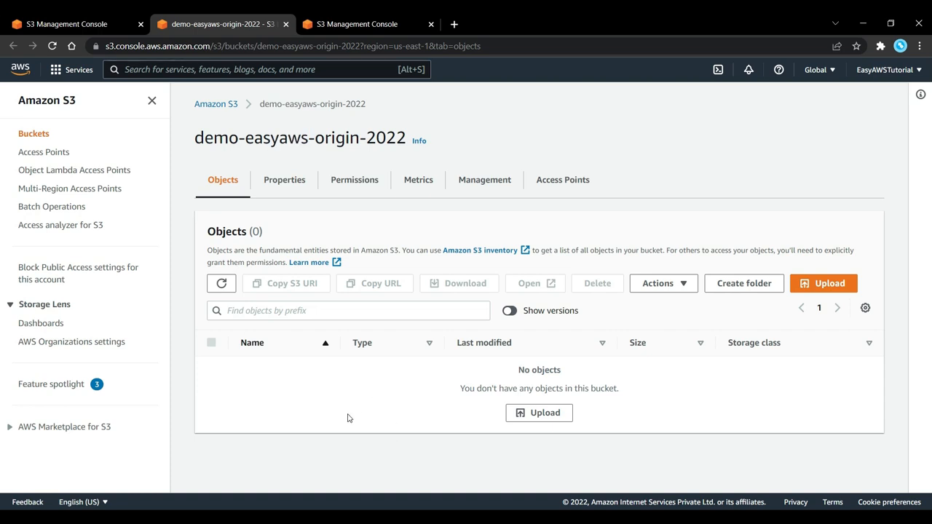
- Upload Castle.jpg from the Desktop AWS folder to demo-easyaws-origin-2022 and return to the bucket's object list
{"action": "left_click", "coordinate": [817, 289]}
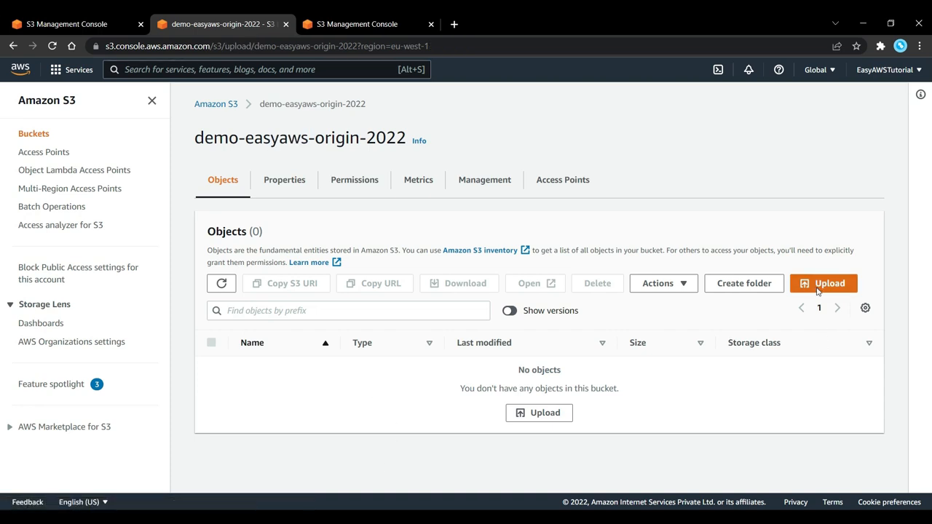
{"action": "left_click", "coordinate": [428, 256]}
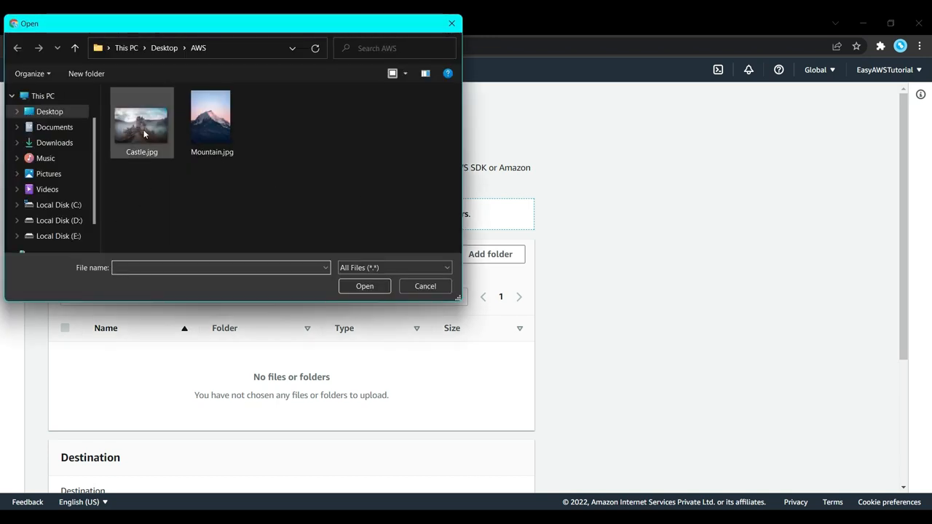
{"action": "left_click", "coordinate": [144, 133]}
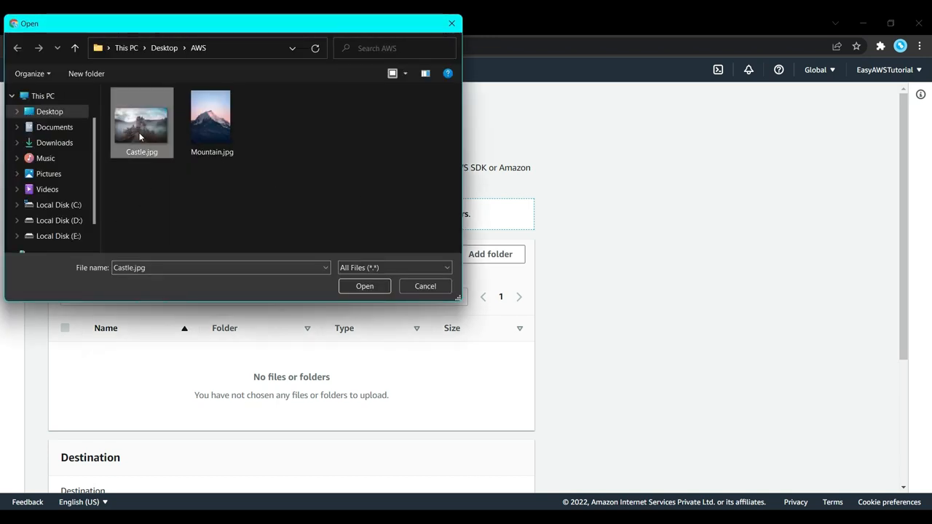
{"action": "left_click", "coordinate": [373, 286]}
{"action": "scroll", "coordinate": [437, 335], "scroll_direction": "down", "scroll_amount": 3}
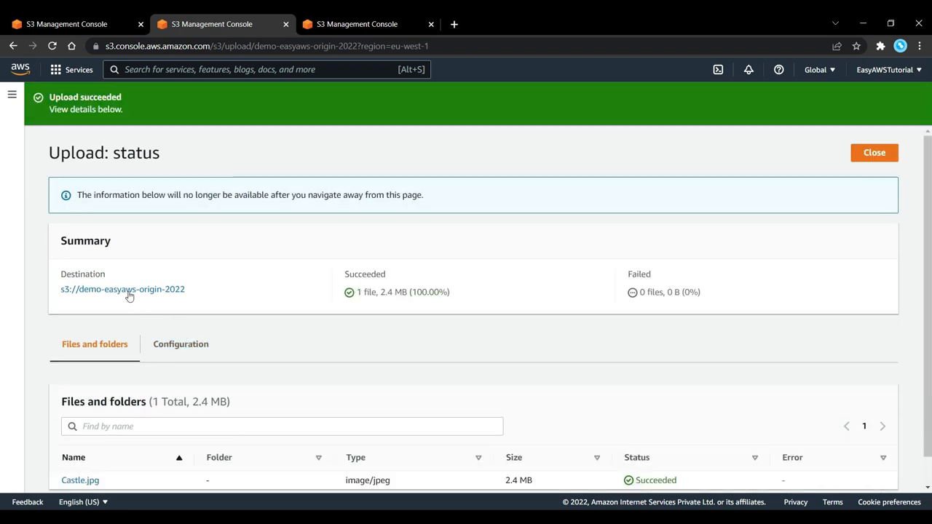
{"action": "left_click", "coordinate": [143, 290]}
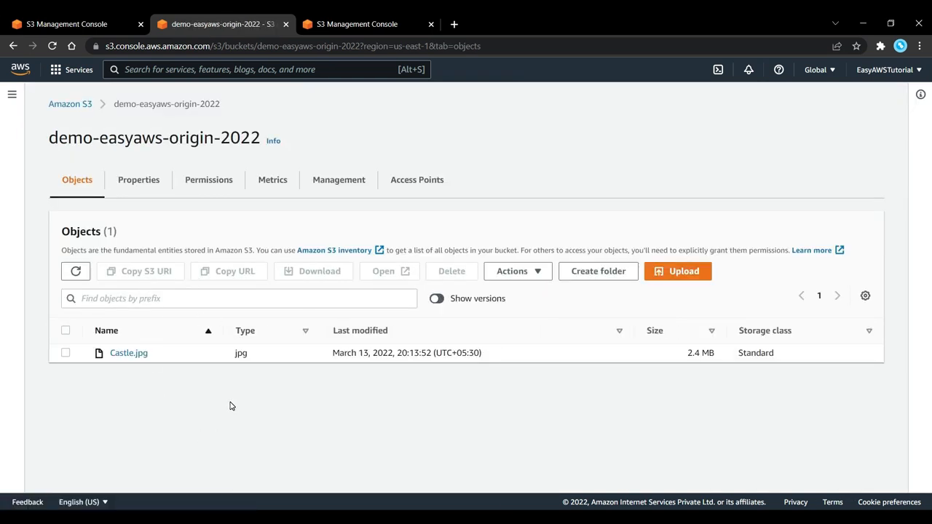
- Refresh the object list of demo-easyaws-replica-2022 to check for Castle.jpg, and go back to the origin bucket
{"action": "left_click", "coordinate": [355, 29]}
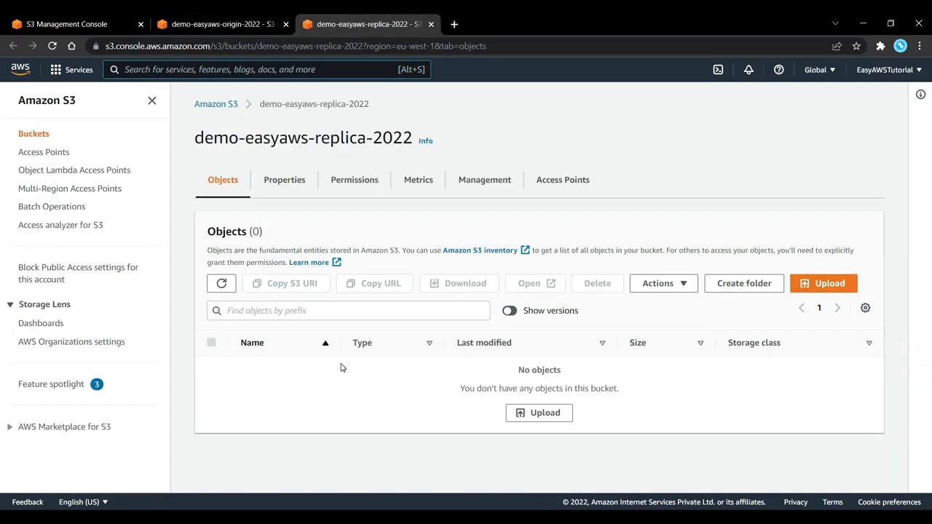
{"action": "left_click", "coordinate": [221, 283]}
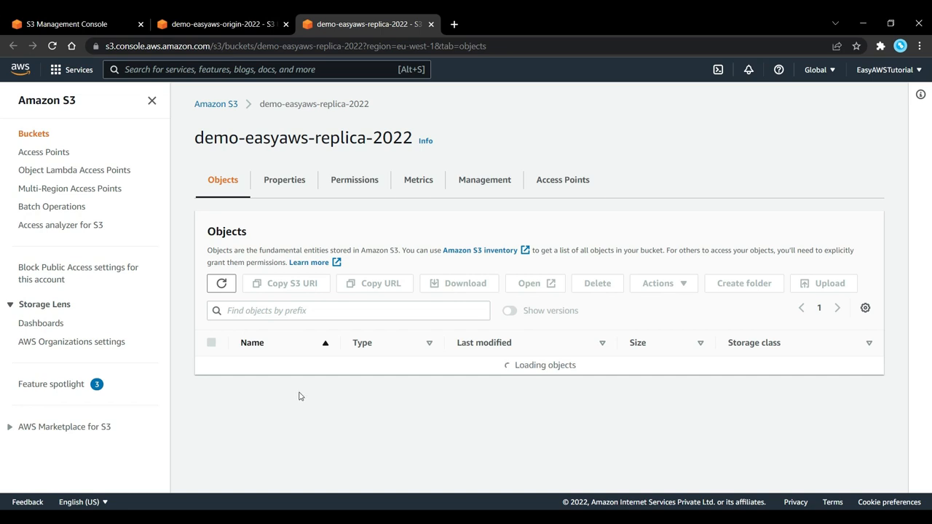
{"action": "left_click", "coordinate": [219, 24]}
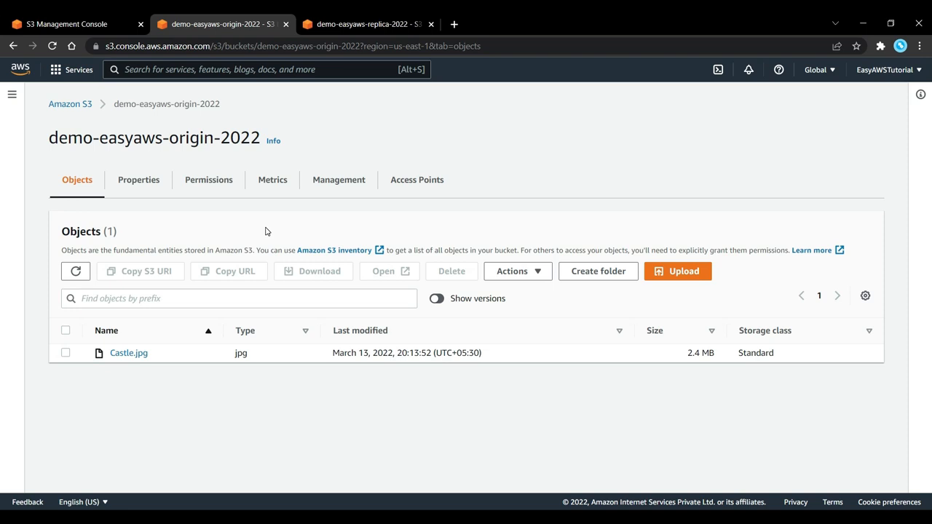
- Start a replication rule for demo-easyaws-origin-2022 and name it Demo Rule
{"action": "left_click", "coordinate": [357, 179]}
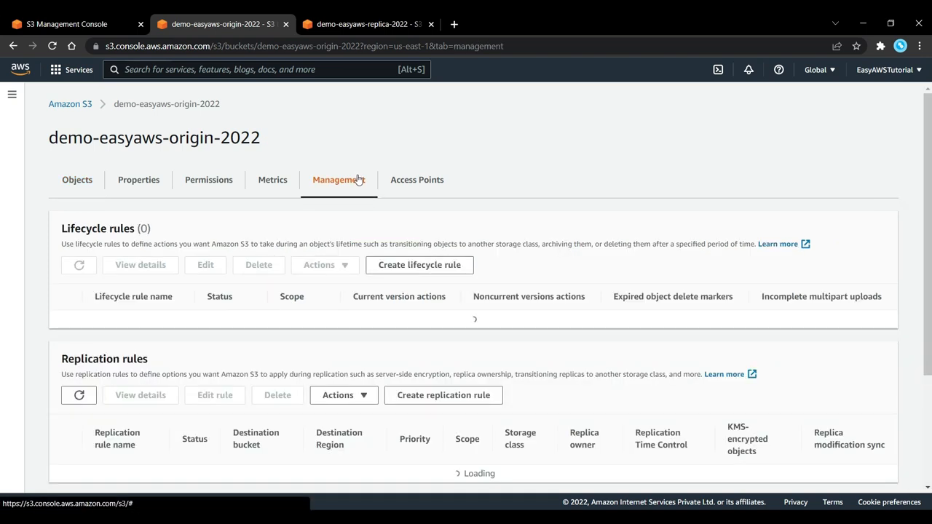
{"action": "scroll", "coordinate": [264, 291], "scroll_direction": "down", "scroll_amount": 3}
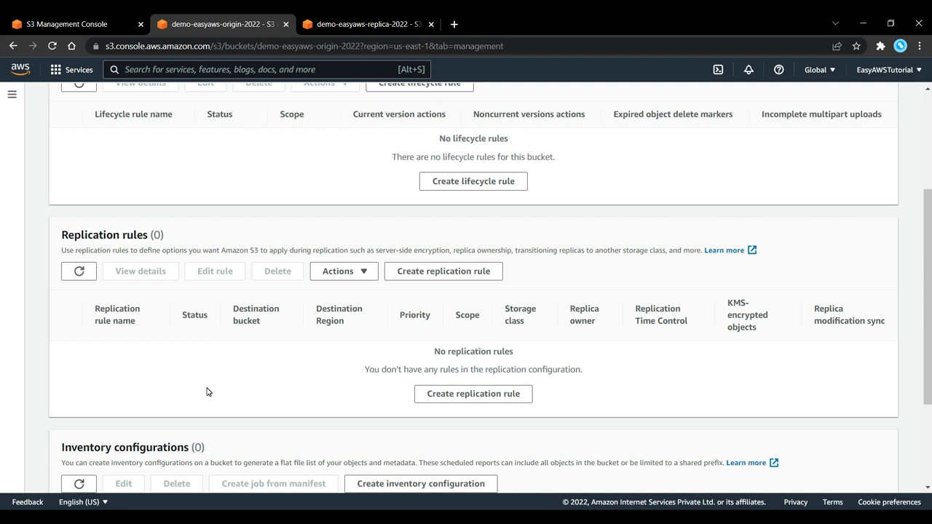
{"action": "left_click", "coordinate": [417, 393]}
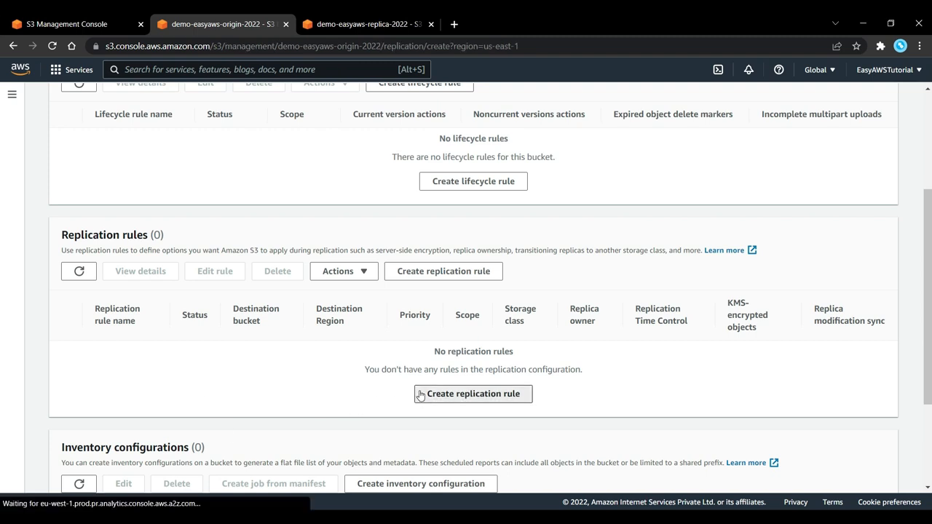
{"action": "left_click", "coordinate": [181, 231]}
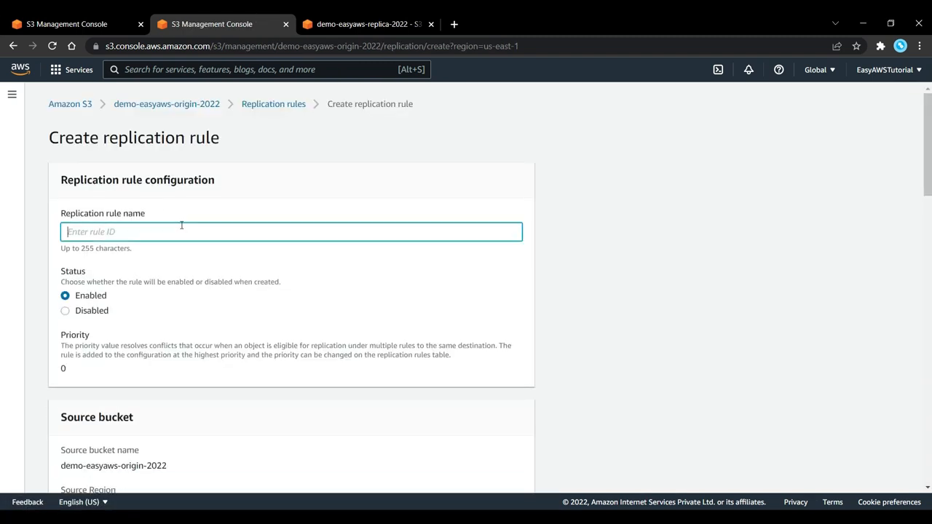
{"action": "type", "text": "DemoRRule"}
{"action": "left_click", "coordinate": [270, 267]}
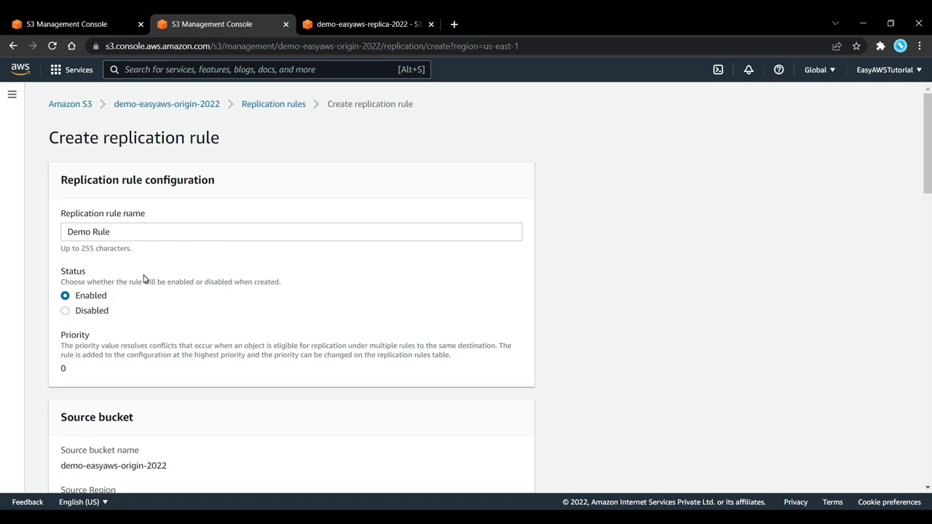
- Set the replication rule's scope to apply to all objects in the source bucket
{"action": "scroll", "coordinate": [145, 278], "scroll_direction": "down", "scroll_amount": 3}
{"action": "scroll", "coordinate": [218, 306], "scroll_direction": "down", "scroll_amount": 1}
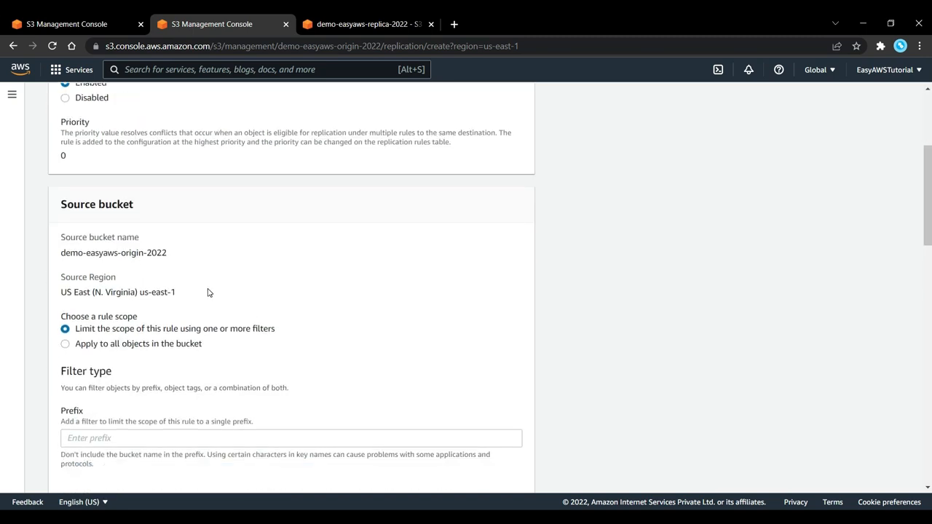
{"action": "scroll", "coordinate": [208, 292], "scroll_direction": "down", "scroll_amount": 1}
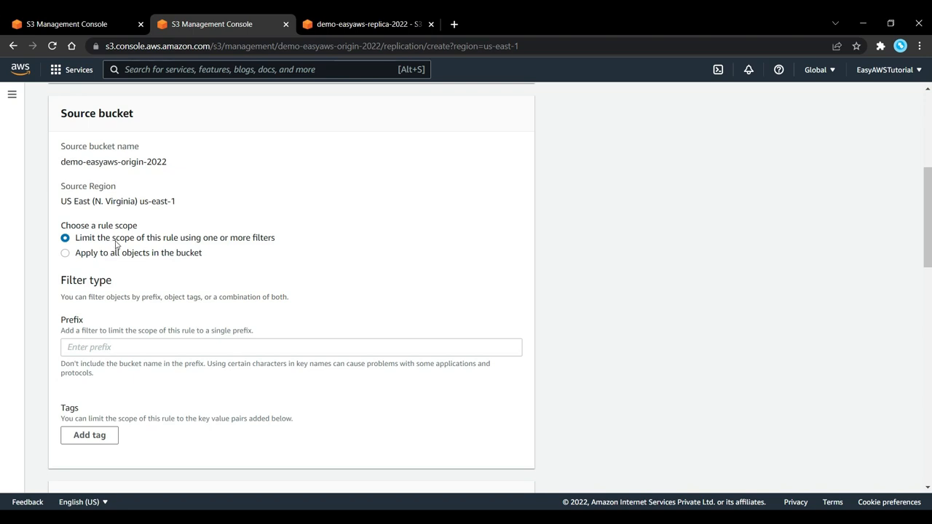
{"action": "left_click", "coordinate": [66, 254]}
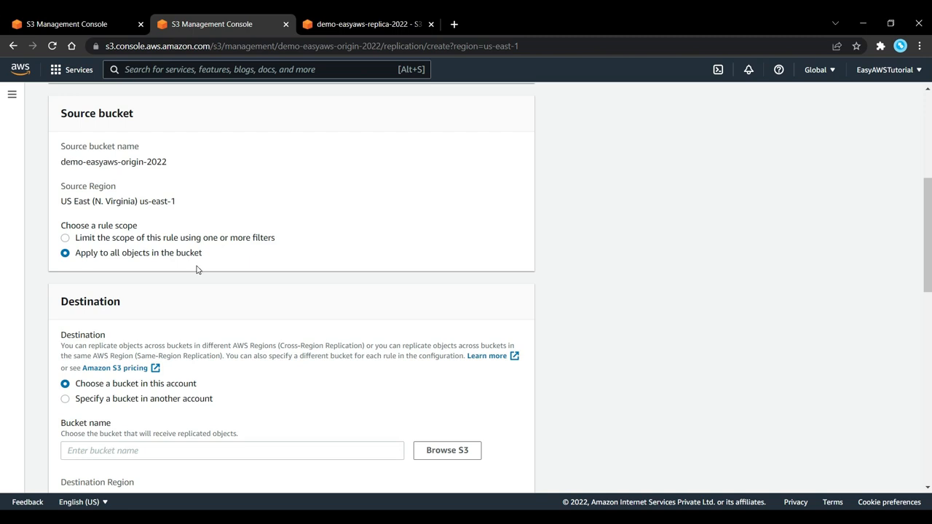
- Choose demo-easyaws-replica-2022 in this account as the replication destination and check its destination region
{"action": "scroll", "coordinate": [193, 309], "scroll_direction": "down", "scroll_amount": 2}
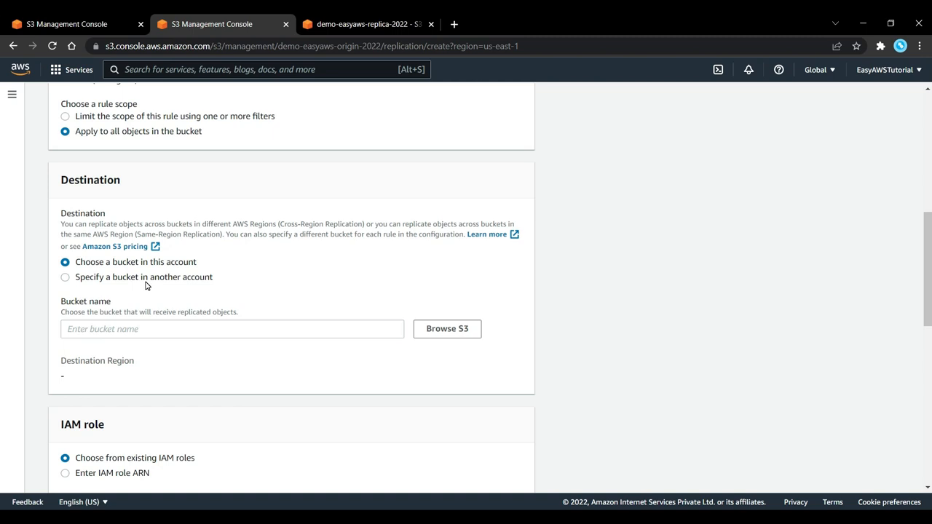
{"action": "left_click", "coordinate": [449, 333]}
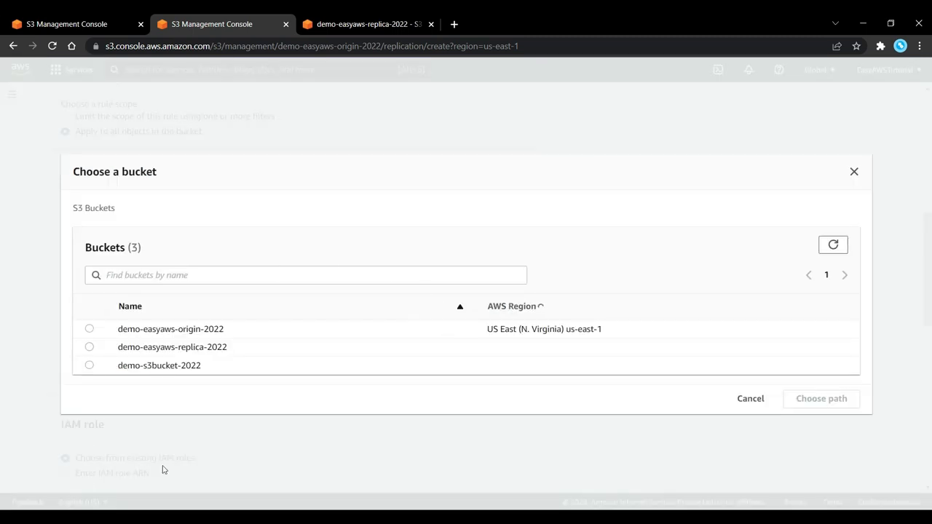
{"action": "left_click", "coordinate": [91, 347]}
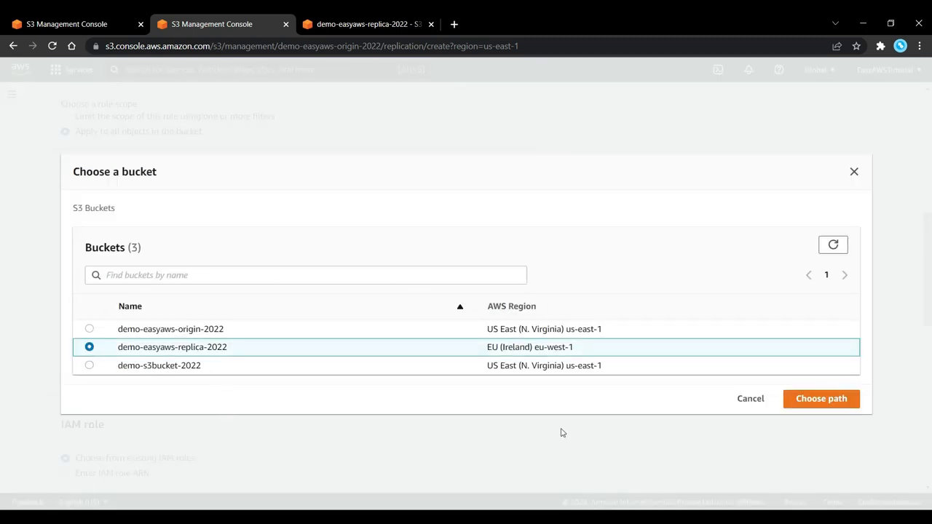
{"action": "left_click", "coordinate": [830, 398]}
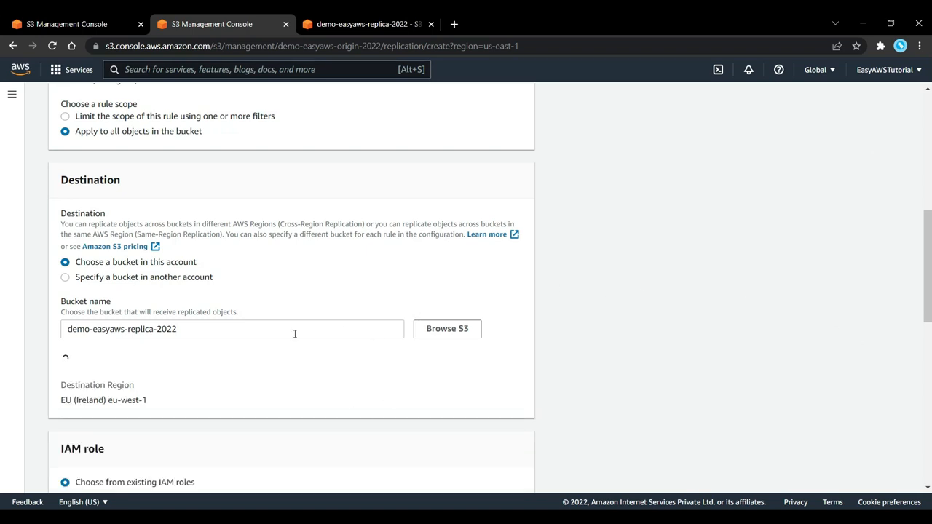
{"action": "left_click_drag", "start_coordinate": [61, 377], "coordinate": [197, 368]}
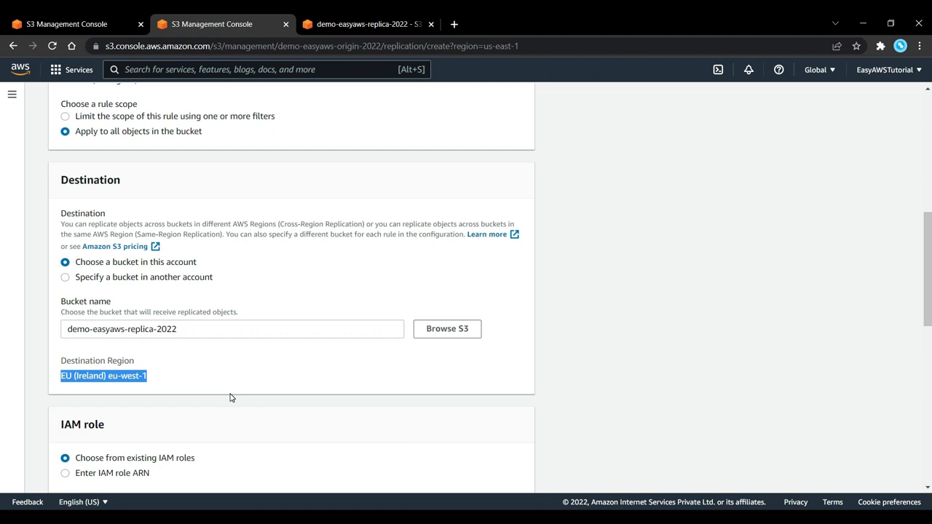
- Set the replication rule's IAM role to Create new role
{"action": "scroll", "coordinate": [237, 405], "scroll_direction": "down", "scroll_amount": 3}
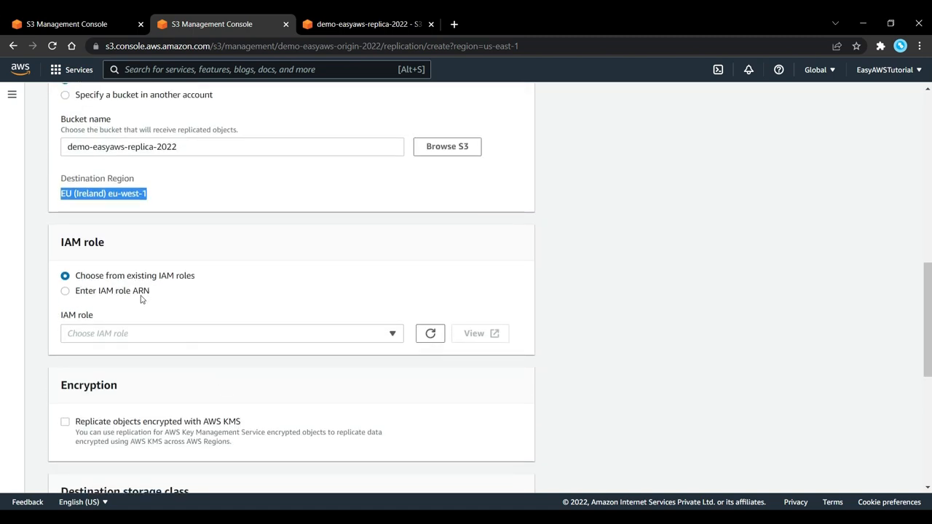
{"action": "left_click", "coordinate": [194, 305]}
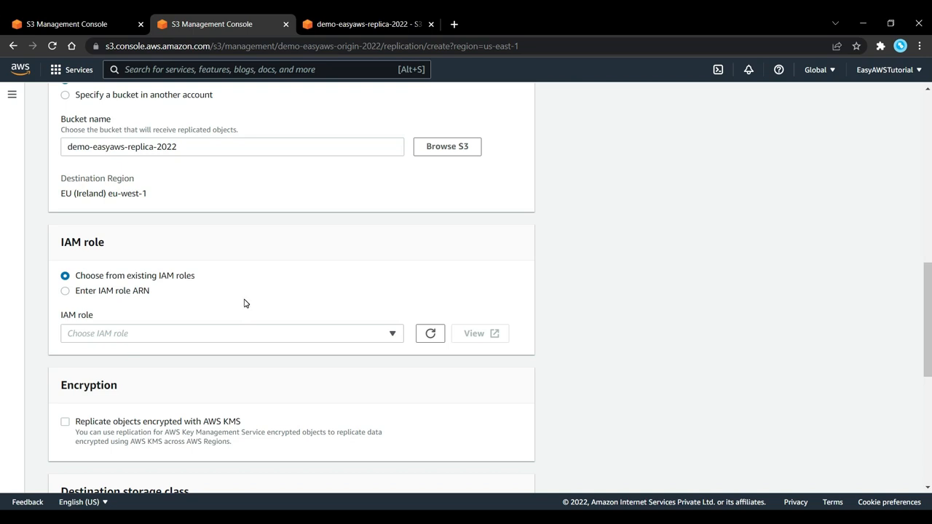
{"action": "left_click", "coordinate": [197, 337]}
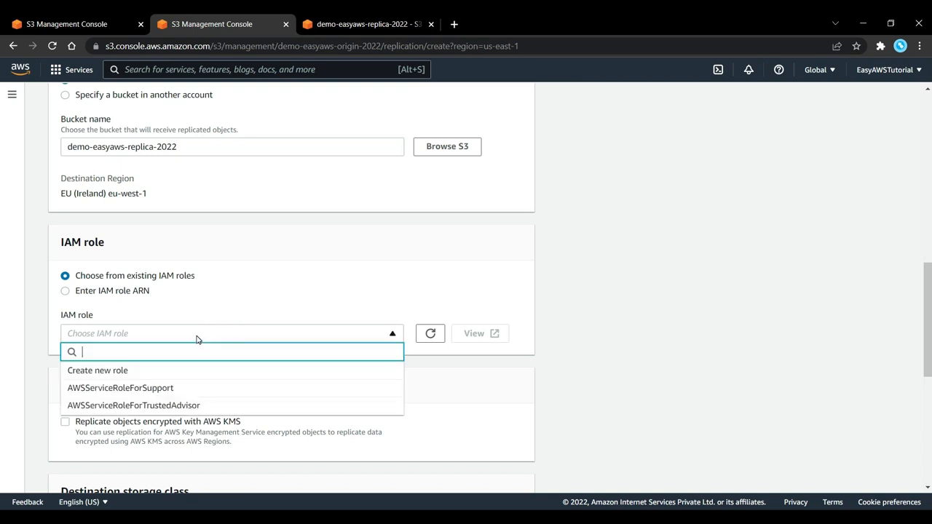
{"action": "left_click", "coordinate": [166, 372]}
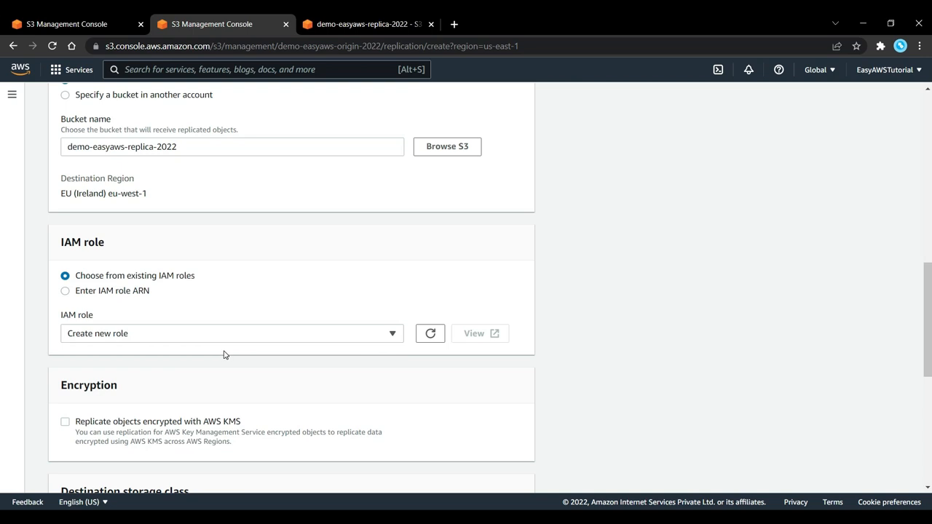
- Review the remaining replication options, save the rule without replicating existing objects, and view it in the replication rules list
{"action": "scroll", "coordinate": [224, 354], "scroll_direction": "down", "scroll_amount": 5}
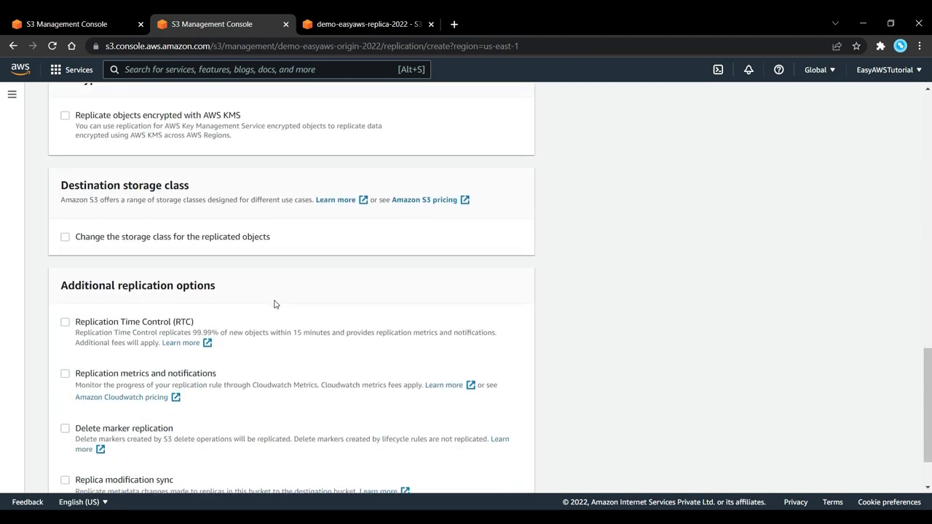
{"action": "scroll", "coordinate": [272, 304], "scroll_direction": "down", "scroll_amount": 1}
{"action": "scroll", "coordinate": [272, 304], "scroll_direction": "up", "scroll_amount": 3}
{"action": "scroll", "coordinate": [294, 286], "scroll_direction": "down", "scroll_amount": 3}
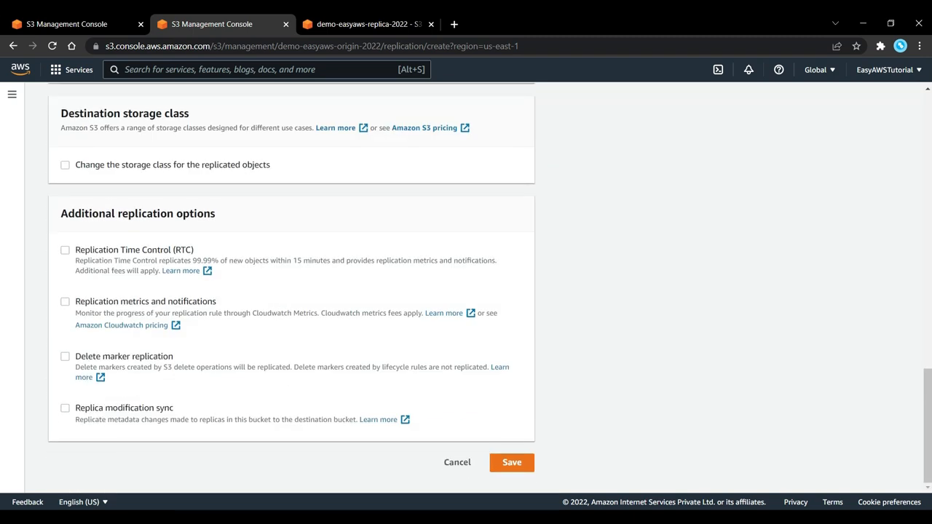
{"action": "left_click", "coordinate": [64, 377]}
{"action": "left_click", "coordinate": [520, 457]}
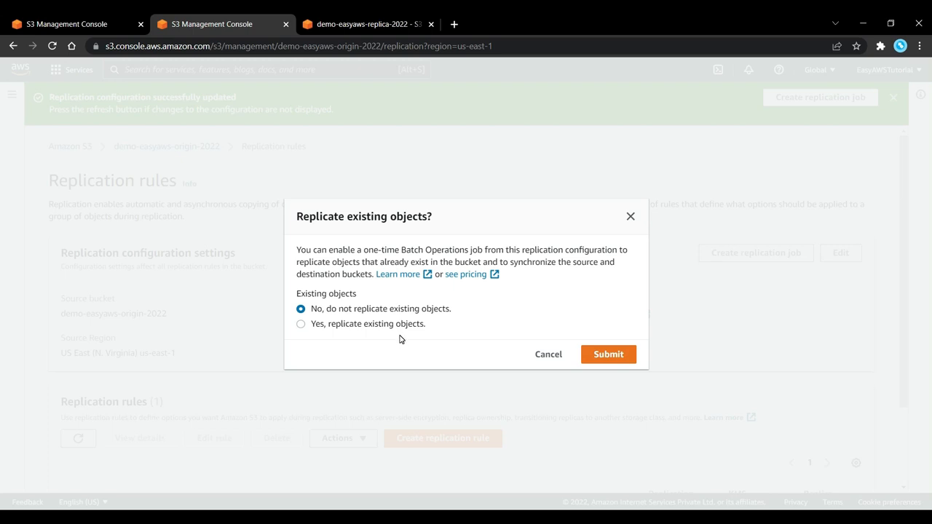
{"action": "left_click", "coordinate": [612, 353]}
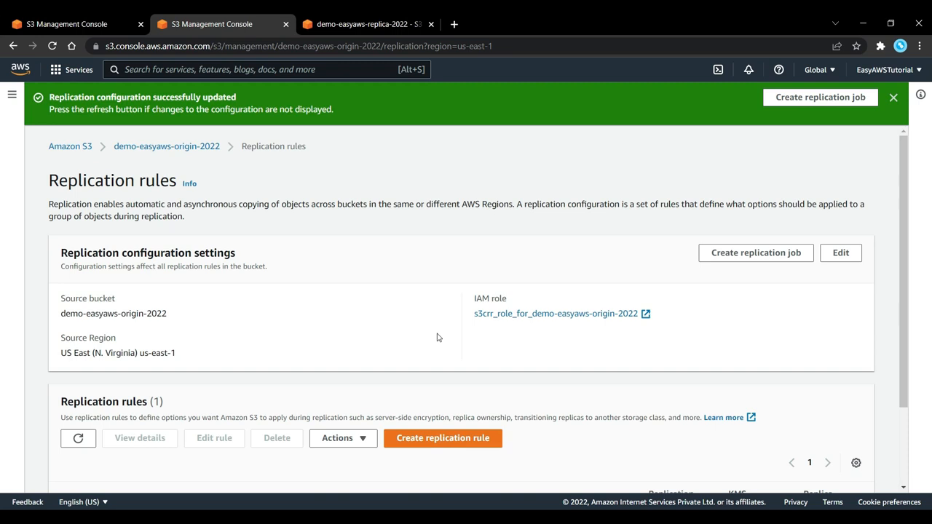
{"action": "scroll", "coordinate": [437, 337], "scroll_direction": "down", "scroll_amount": 3}
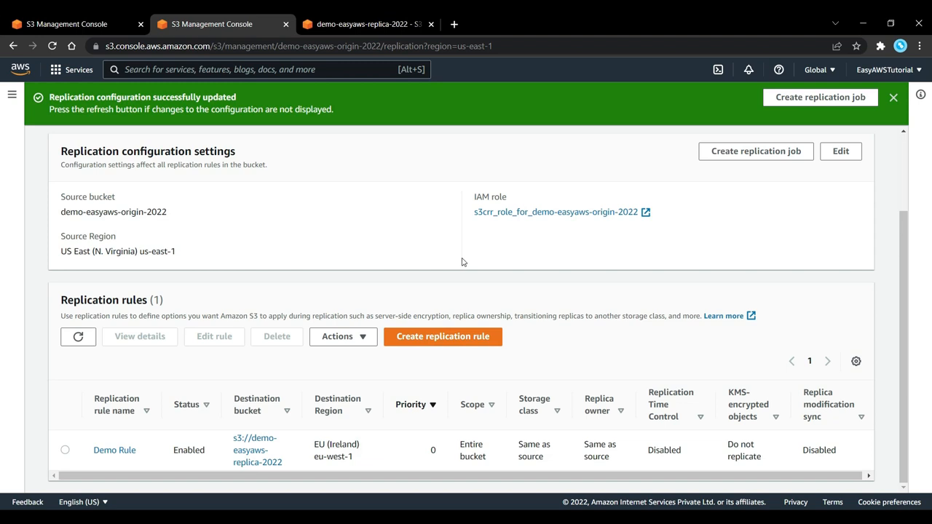
- Refresh the replica bucket's object list to check whether the existing Castle.jpg has been replicated
{"action": "left_click", "coordinate": [361, 21]}
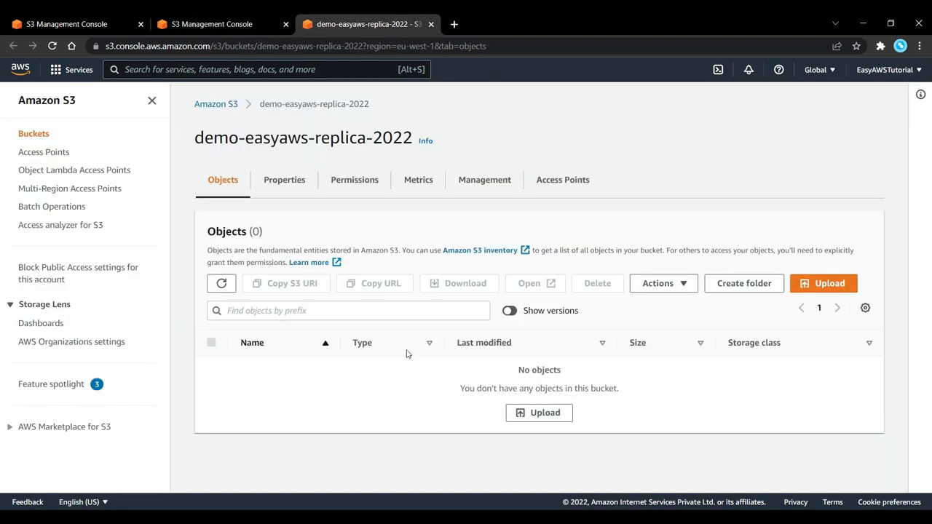
{"action": "left_click", "coordinate": [222, 283]}
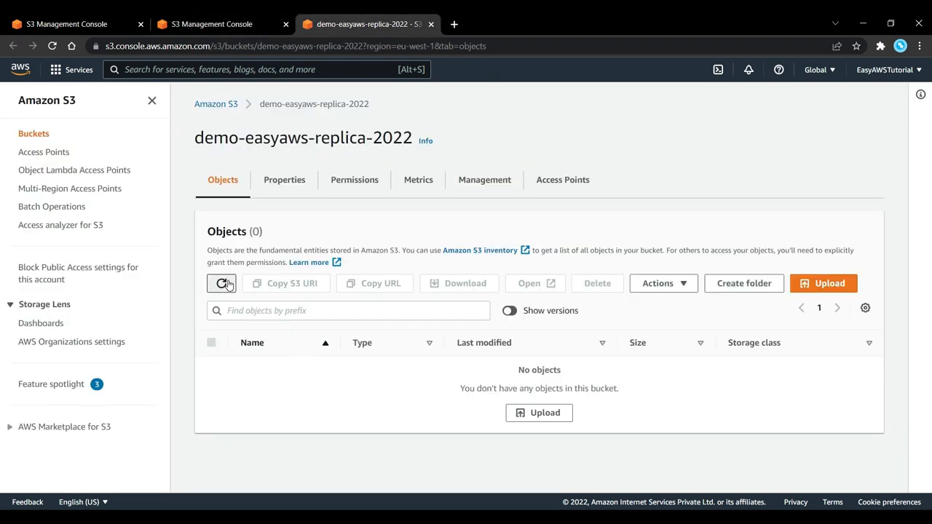
{"action": "left_click", "coordinate": [229, 284]}
- Return from the replication rules to the object list of demo-easyaws-origin-2022
{"action": "left_click", "coordinate": [219, 24]}
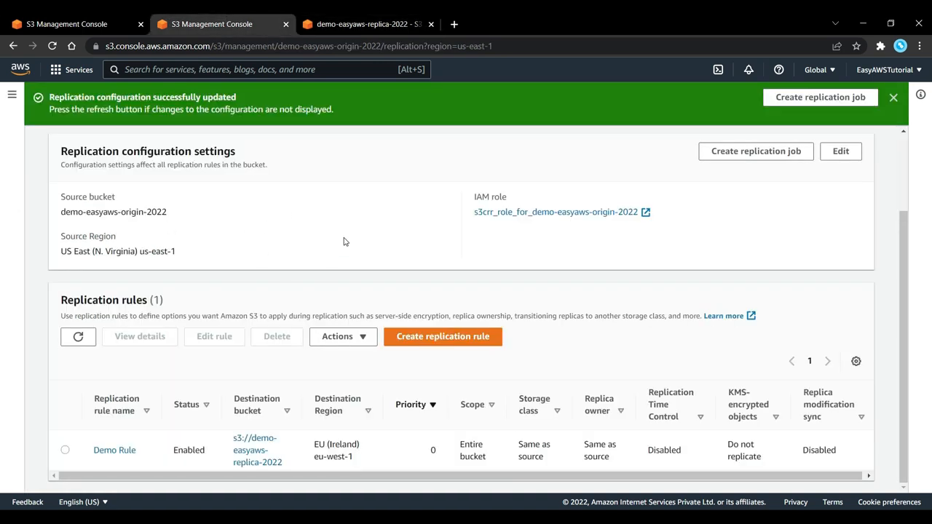
{"action": "scroll", "coordinate": [308, 233], "scroll_direction": "up", "scroll_amount": 2}
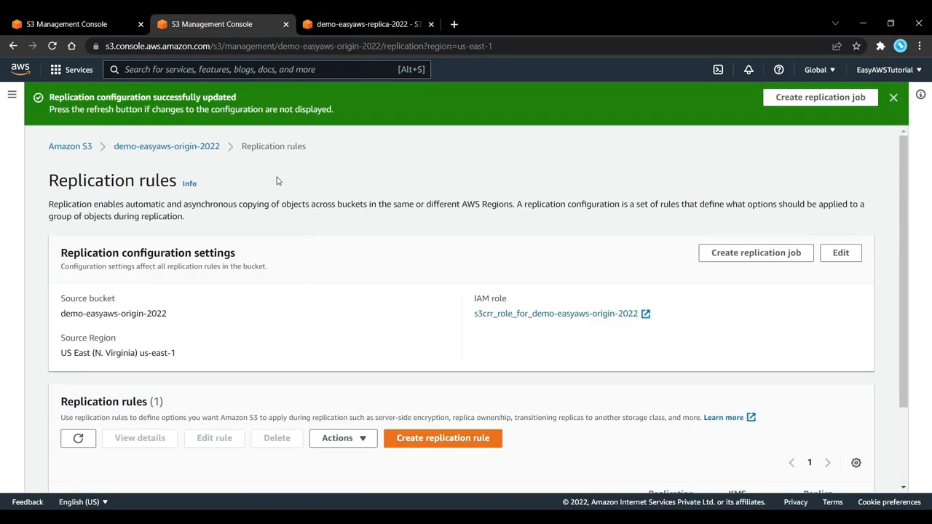
{"action": "left_click", "coordinate": [204, 149]}
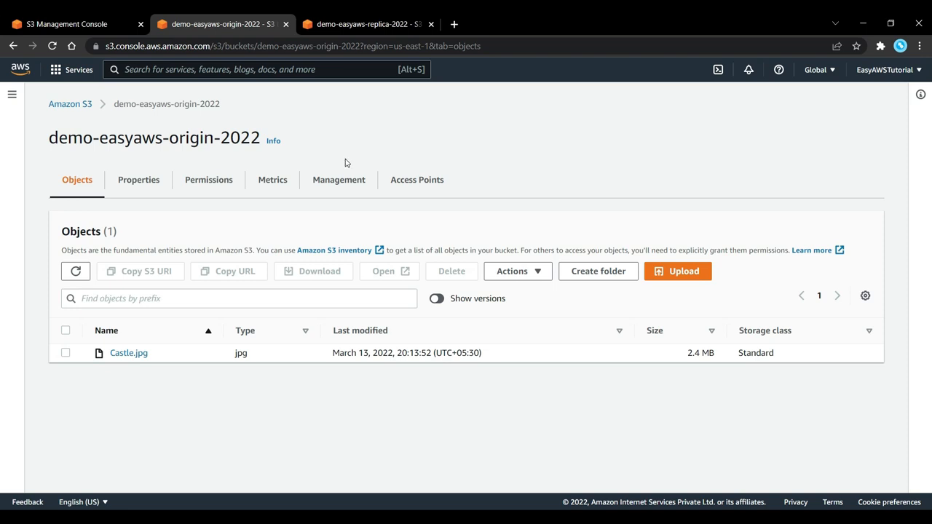
- Upload Castle.jpg again to demo-easyaws-origin-2022, return to the bucket's object list and show the object versions
{"action": "left_click", "coordinate": [659, 275]}
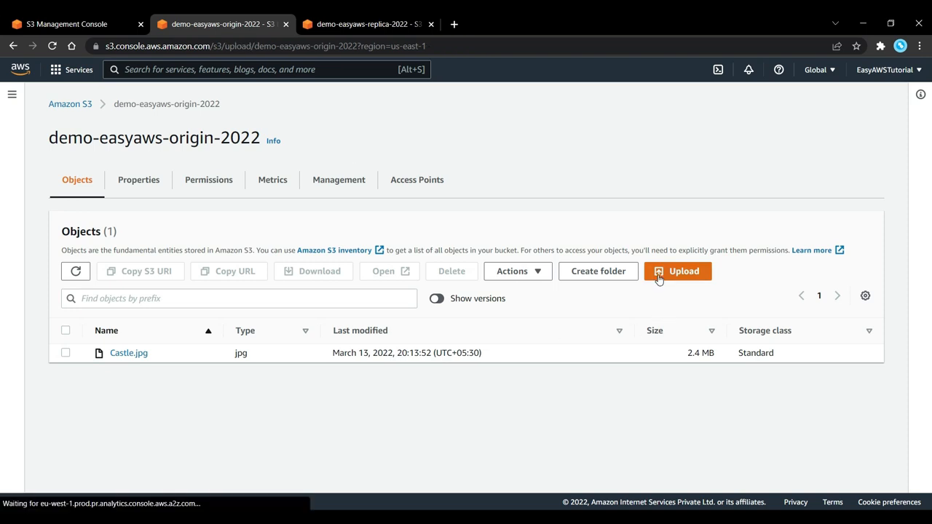
{"action": "left_click", "coordinate": [420, 256]}
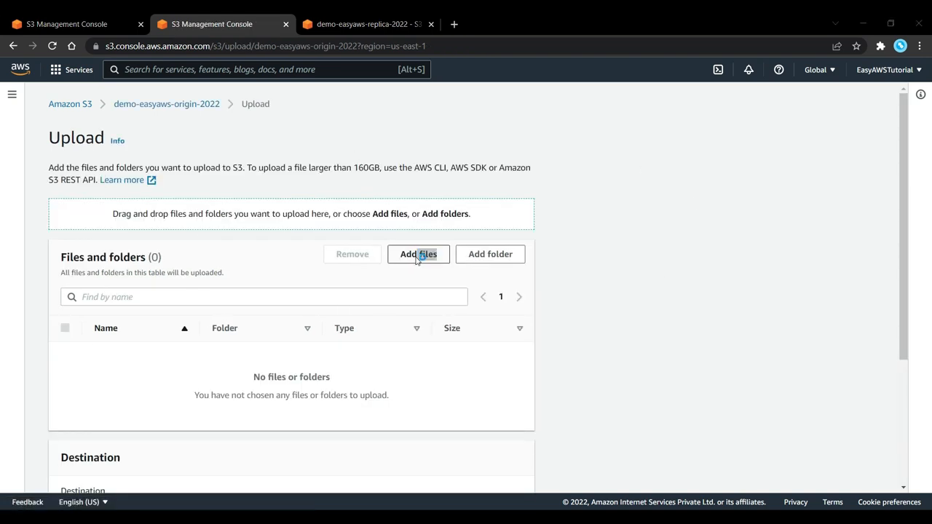
{"action": "left_click", "coordinate": [141, 123]}
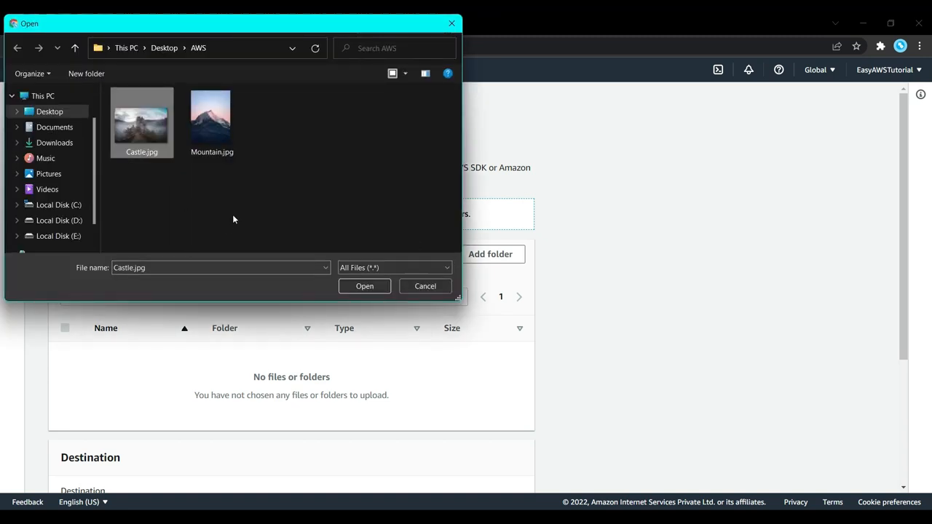
{"action": "left_click", "coordinate": [364, 286]}
{"action": "scroll", "coordinate": [304, 353], "scroll_direction": "down", "scroll_amount": 3}
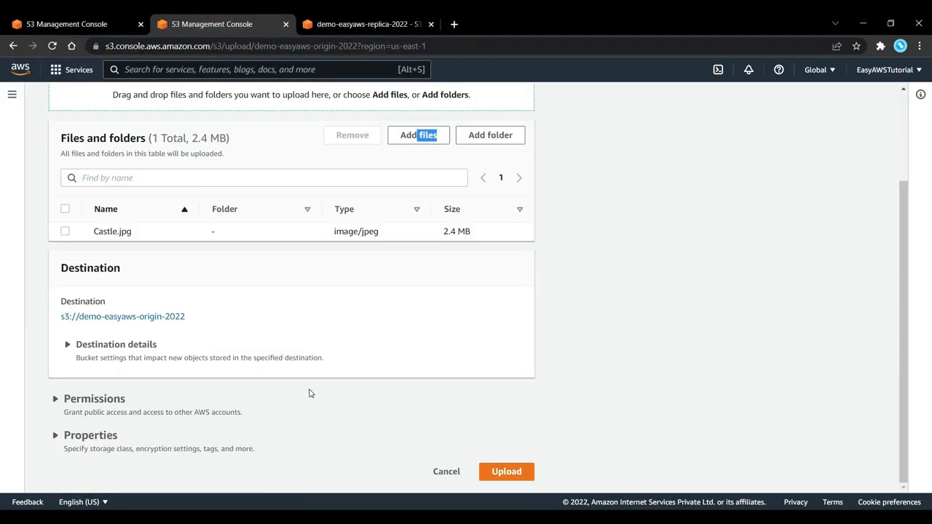
{"action": "left_click", "coordinate": [497, 471]}
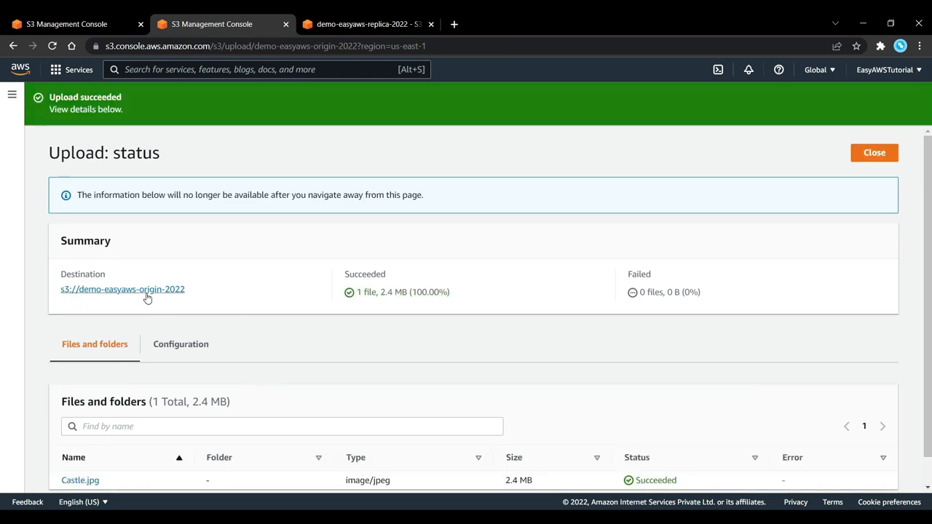
{"action": "left_click", "coordinate": [147, 293]}
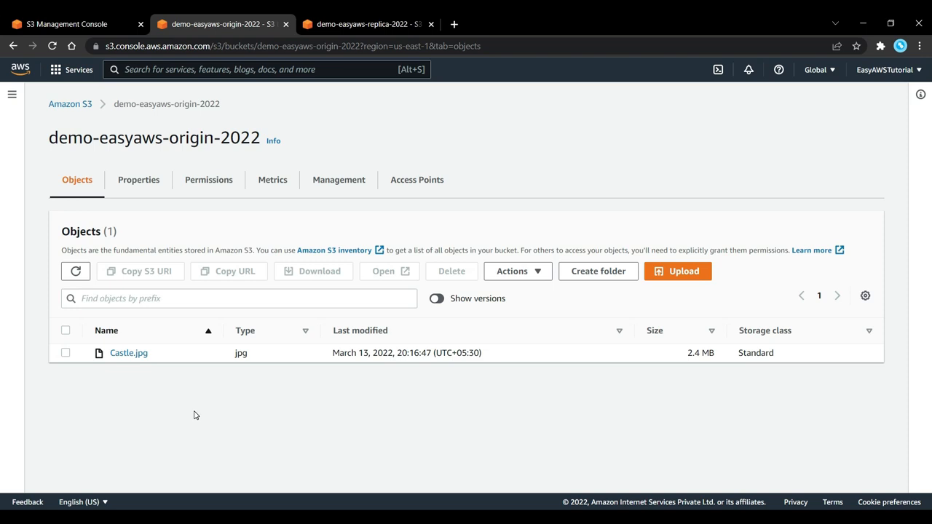
{"action": "left_click", "coordinate": [438, 299]}
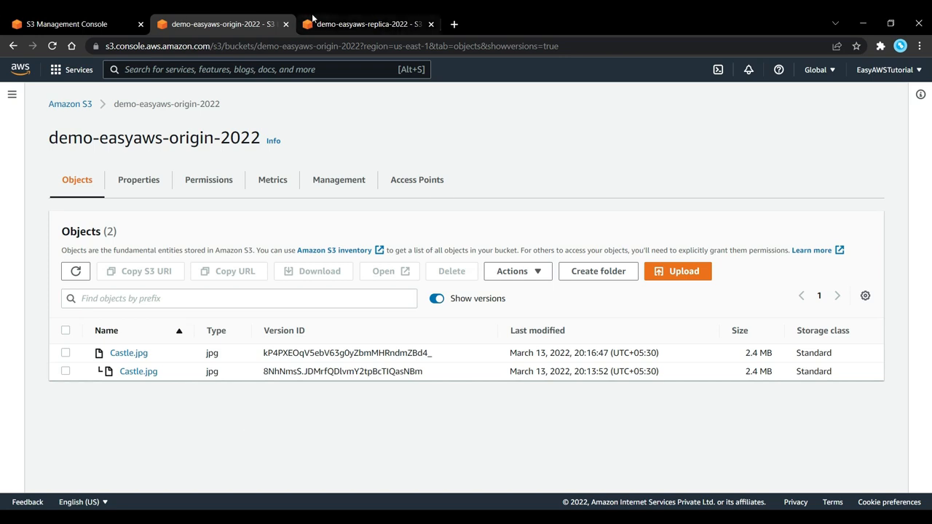
- Refresh the object list of demo-easyaws-replica-2022 repeatedly to check whether the newly uploaded Castle.jpg has been replicated
{"action": "left_click", "coordinate": [350, 24]}
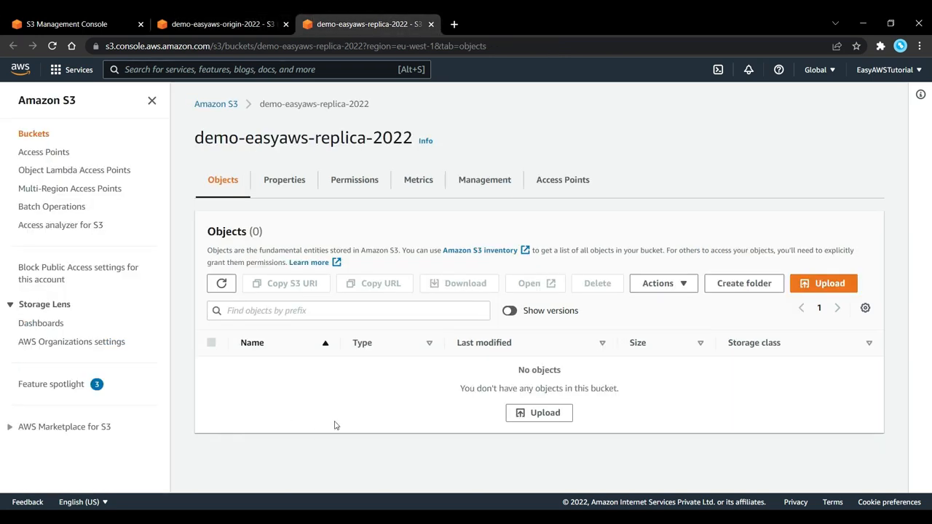
{"action": "left_click", "coordinate": [222, 284]}
{"action": "left_click", "coordinate": [222, 284]}
{"action": "left_click", "coordinate": [222, 284]}
{"action": "left_click", "coordinate": [222, 284]}
{"action": "left_click", "coordinate": [222, 284]}
{"action": "left_click", "coordinate": [223, 284]}
{"action": "left_click", "coordinate": [225, 284]}
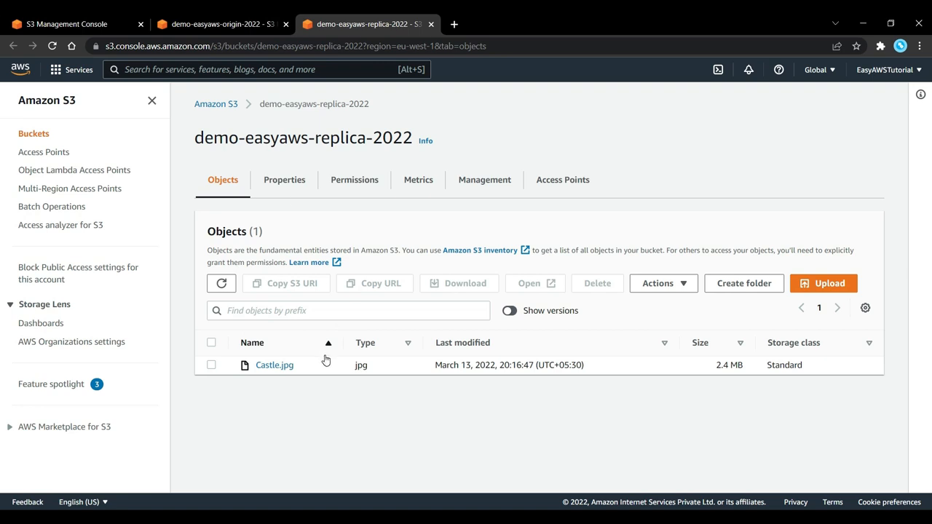
- Show object versions in the replica bucket and compare Castle.jpg's version ID with the latest one in the origin bucket
{"action": "left_click", "coordinate": [514, 311]}
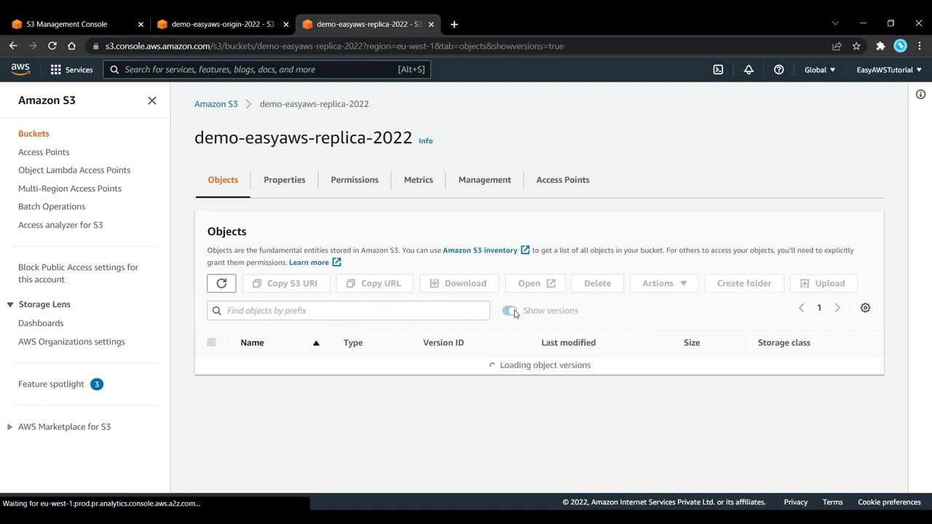
{"action": "left_click_drag", "start_coordinate": [370, 365], "coordinate": [535, 372]}
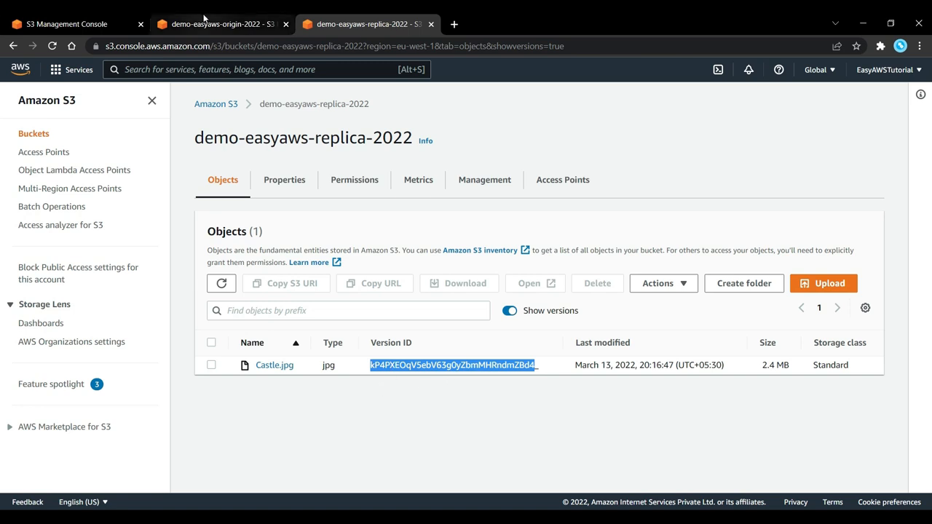
{"action": "left_click", "coordinate": [206, 22]}
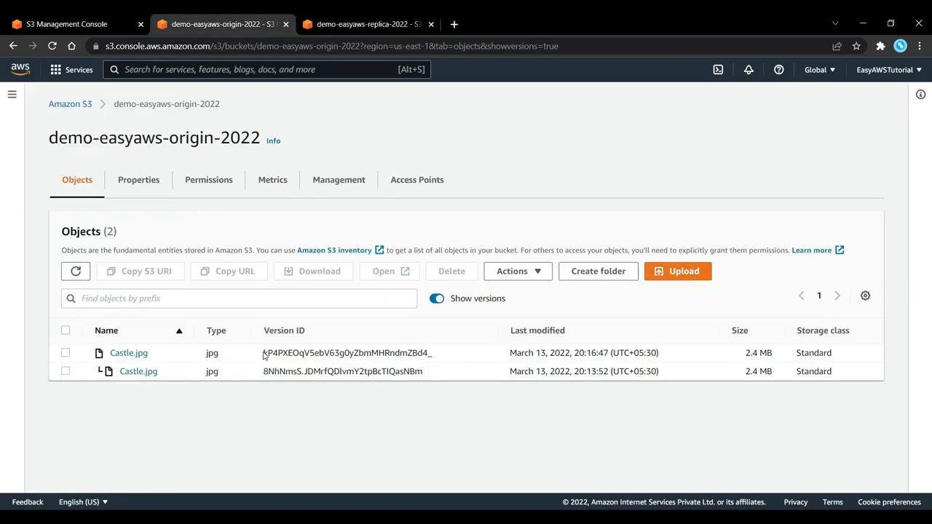
{"action": "left_click_drag", "start_coordinate": [264, 353], "coordinate": [453, 366]}
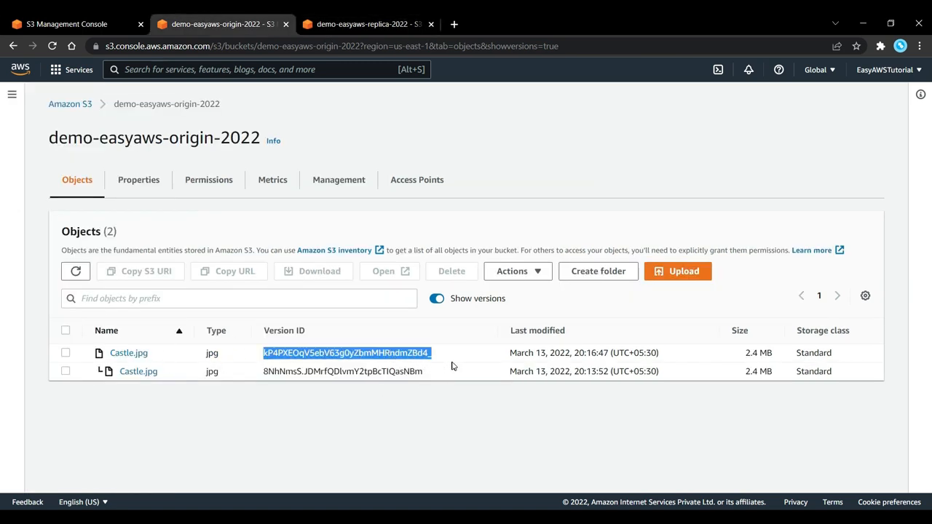
{"action": "left_click", "coordinate": [412, 411]}
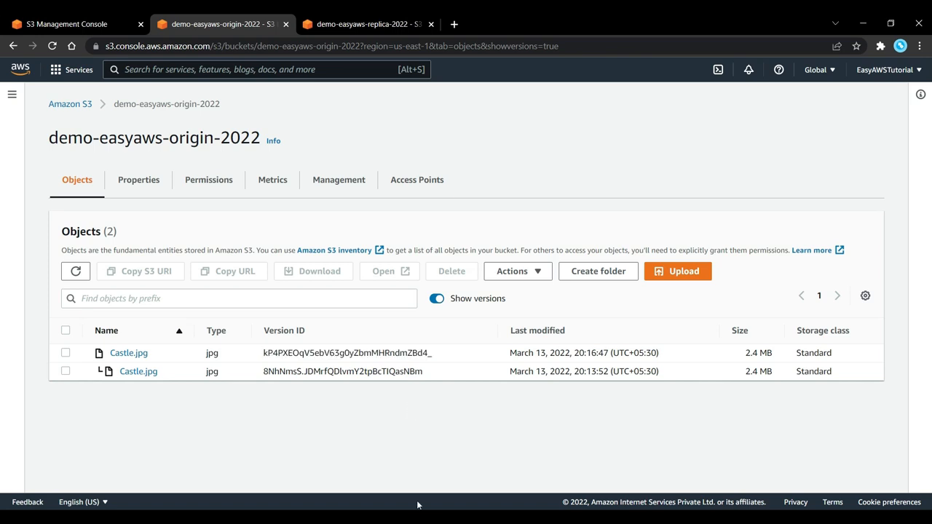
- Upload Mountain.jpg to demo-easyaws-origin-2022 and return to the bucket's object list
{"action": "left_click", "coordinate": [680, 271]}
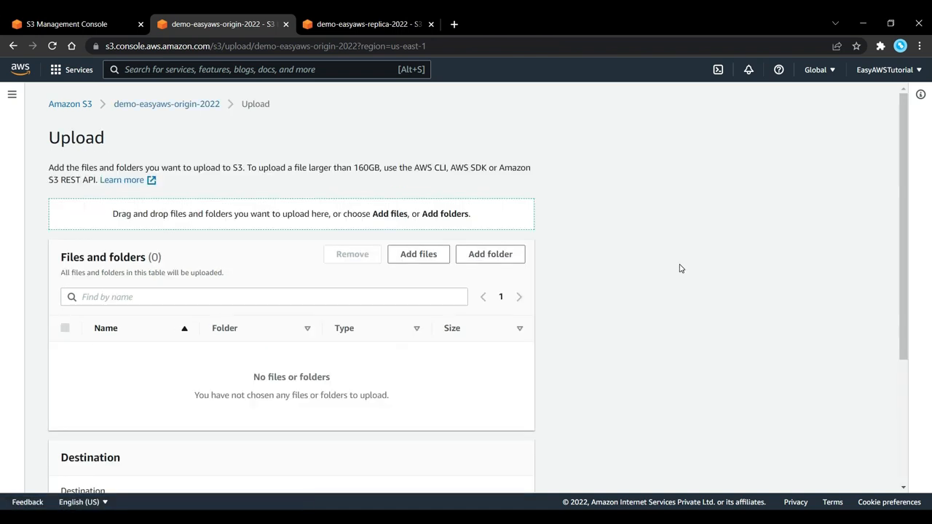
{"action": "left_click", "coordinate": [431, 261]}
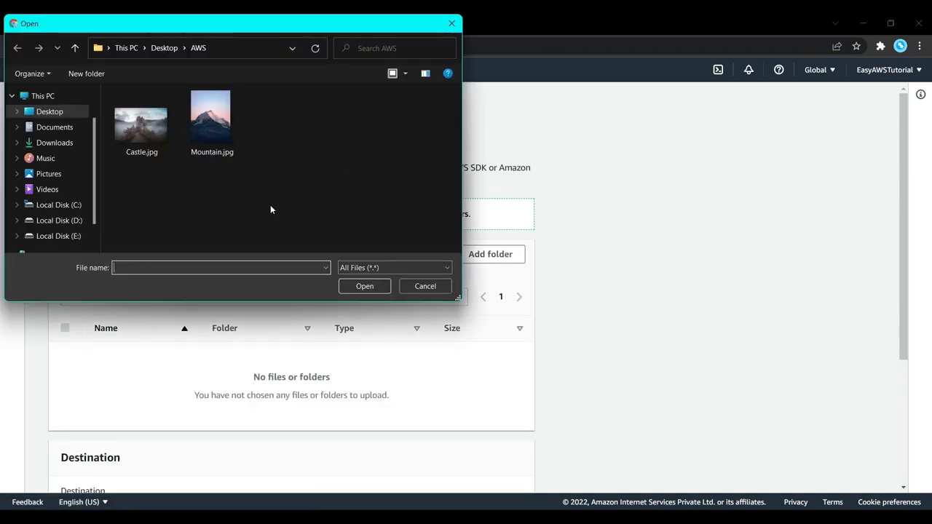
{"action": "left_click", "coordinate": [218, 122]}
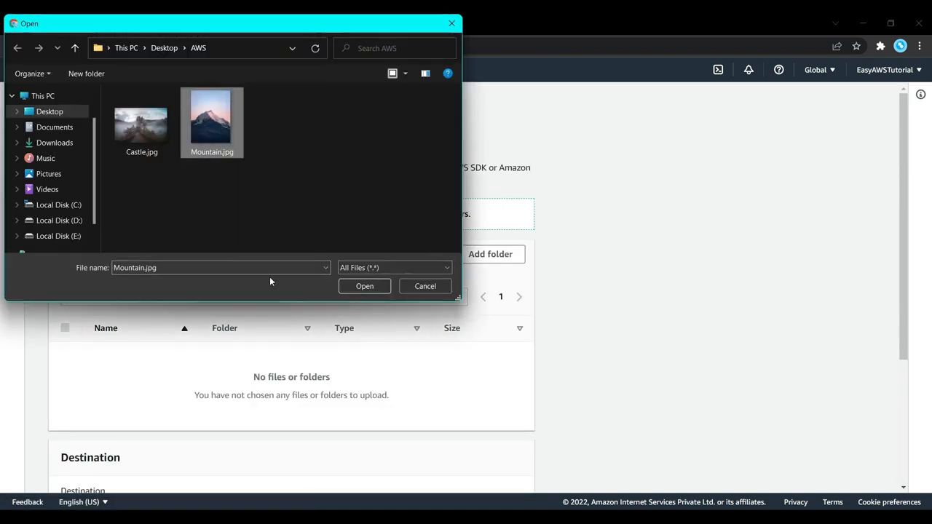
{"action": "left_click", "coordinate": [365, 286]}
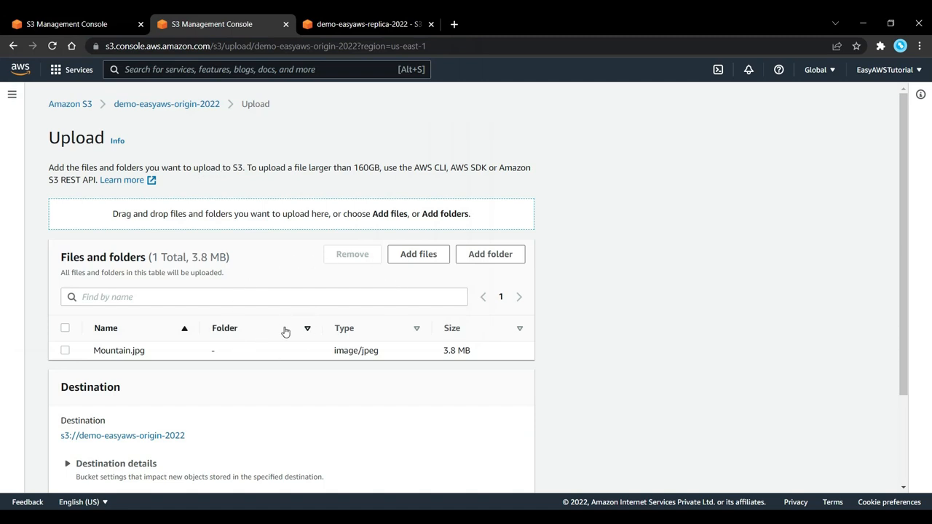
{"action": "scroll", "coordinate": [284, 323], "scroll_direction": "down", "scroll_amount": 3}
{"action": "left_click", "coordinate": [510, 471]}
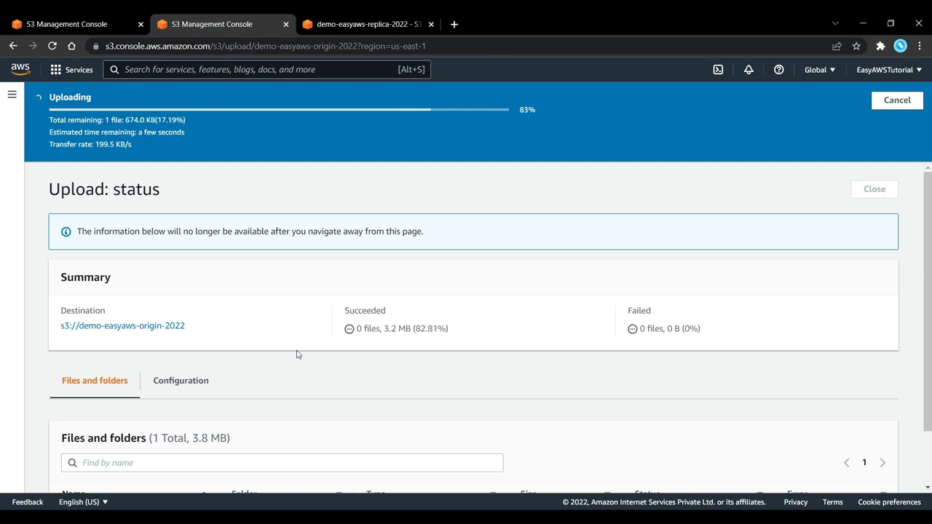
{"action": "left_click", "coordinate": [169, 290]}
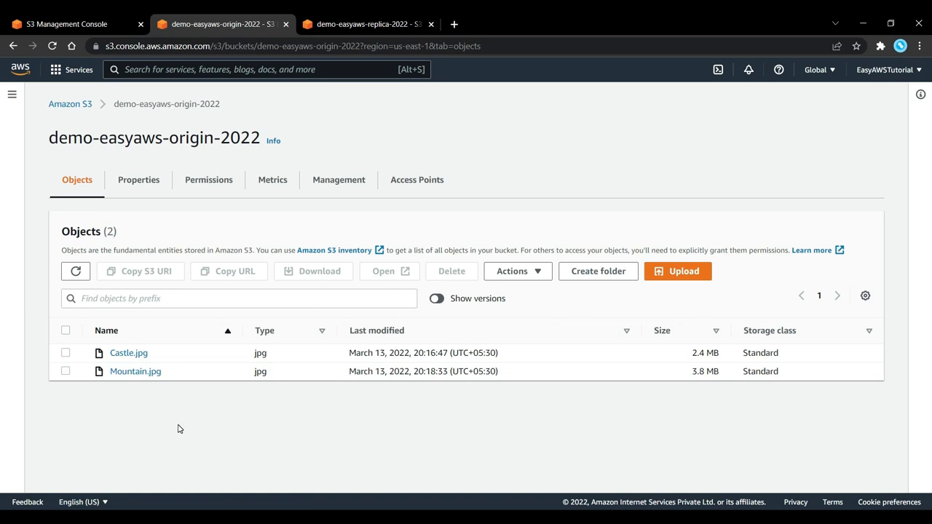
- Delete Castle.jpg from the origin bucket's current objects, confirming with "delete", and return to the object list
{"action": "left_click", "coordinate": [66, 353]}
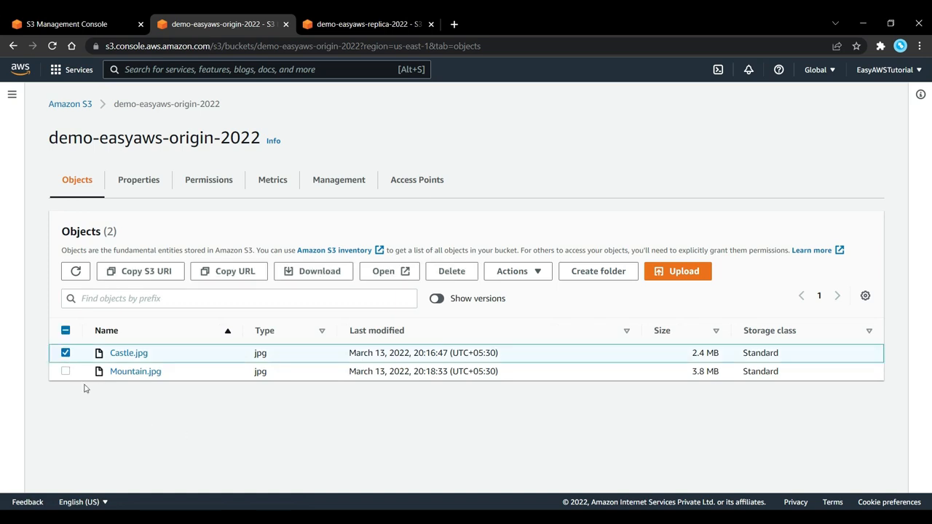
{"action": "left_click", "coordinate": [453, 270]}
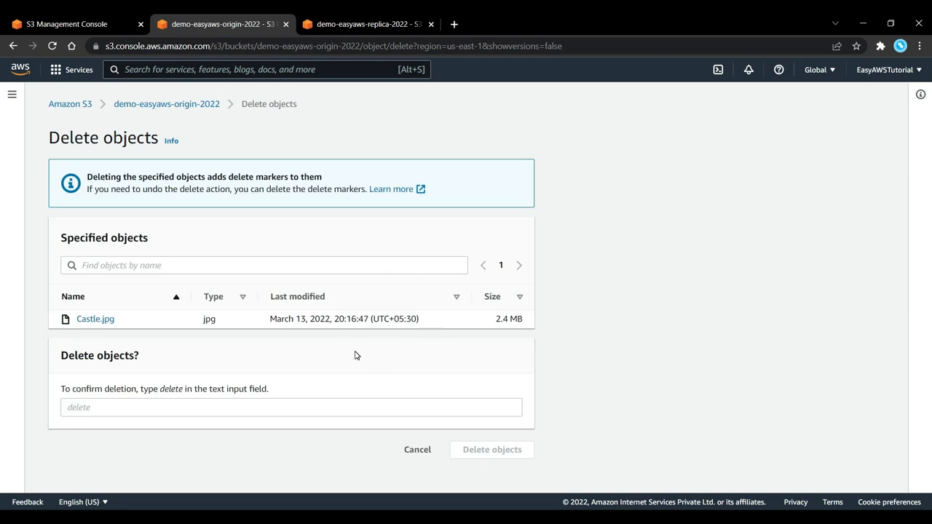
{"action": "left_click", "coordinate": [359, 406]}
{"action": "type", "text": "delete"}
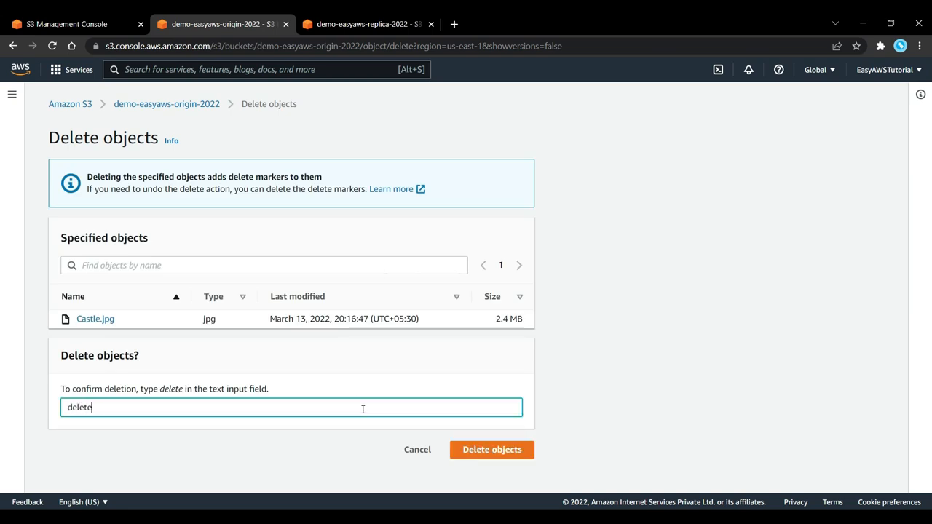
{"action": "key", "text": "Tab"}
{"action": "key", "text": "Tab"}
{"action": "key", "text": "Return"}
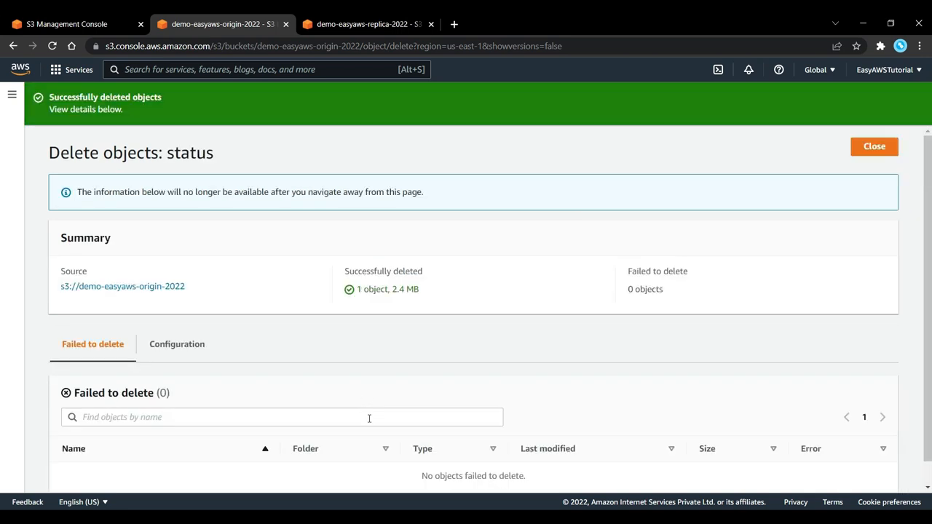
{"action": "left_click", "coordinate": [166, 288]}
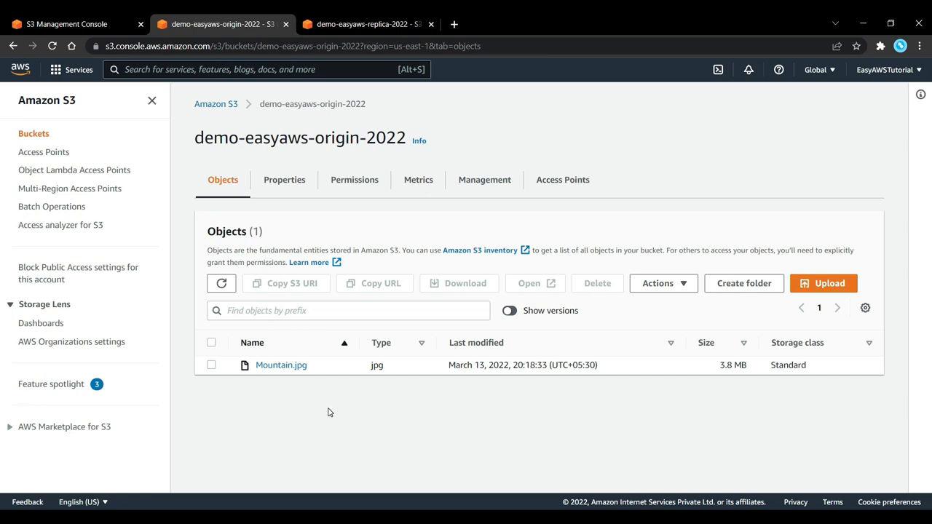
- Refresh the replica bucket's version list to check whether the Castle.jpg deletion and the Mountain.jpg upload have been replicated
{"action": "left_click", "coordinate": [313, 21]}
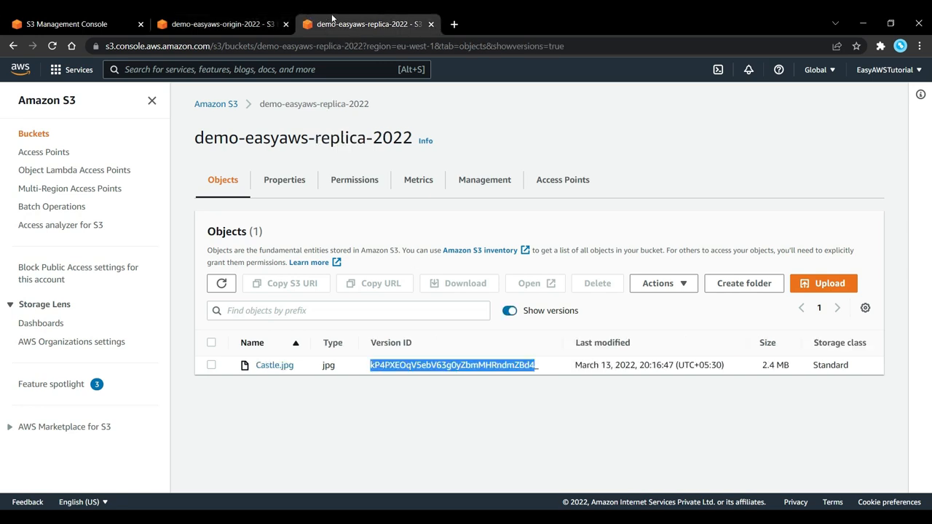
{"action": "left_click", "coordinate": [298, 388]}
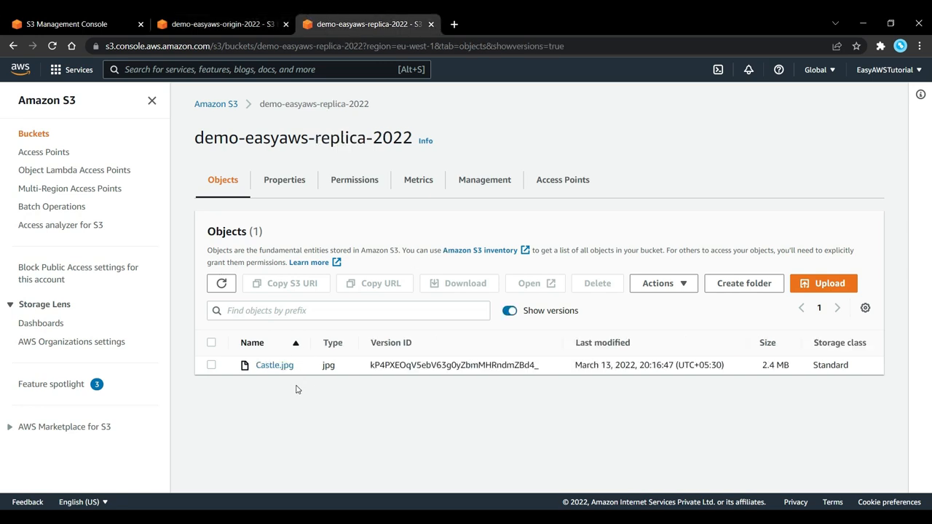
{"action": "left_click", "coordinate": [221, 284]}
{"action": "left_click", "coordinate": [223, 286]}
- Show versions in the origin bucket and permanently delete Castle.jpg's delete marker and both its versions, confirming with "permanently delete"
{"action": "left_click", "coordinate": [211, 23]}
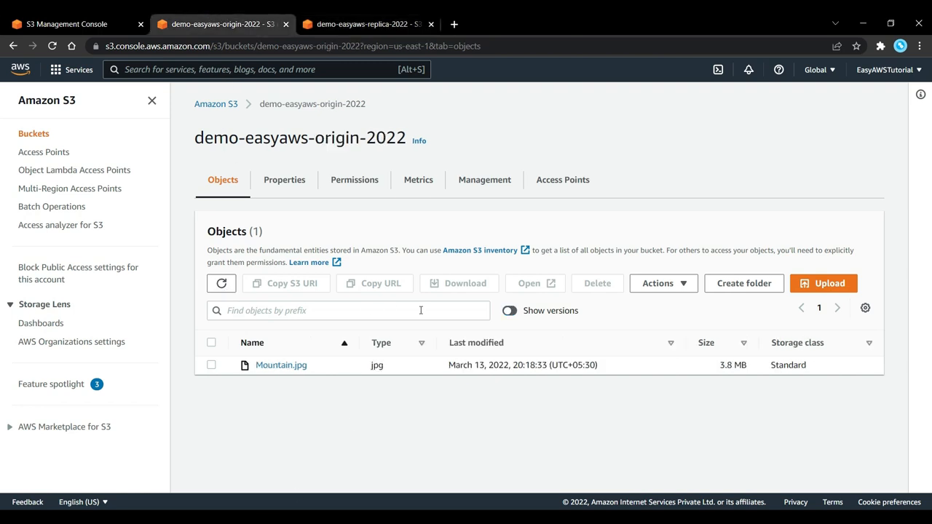
{"action": "left_click", "coordinate": [512, 312]}
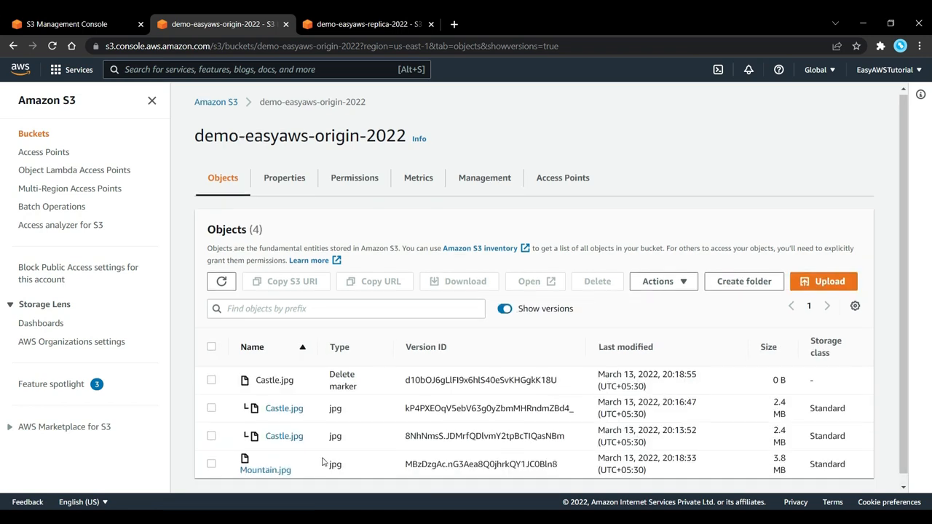
{"action": "scroll", "coordinate": [237, 457], "scroll_direction": "down", "scroll_amount": 1}
{"action": "left_click", "coordinate": [211, 370]}
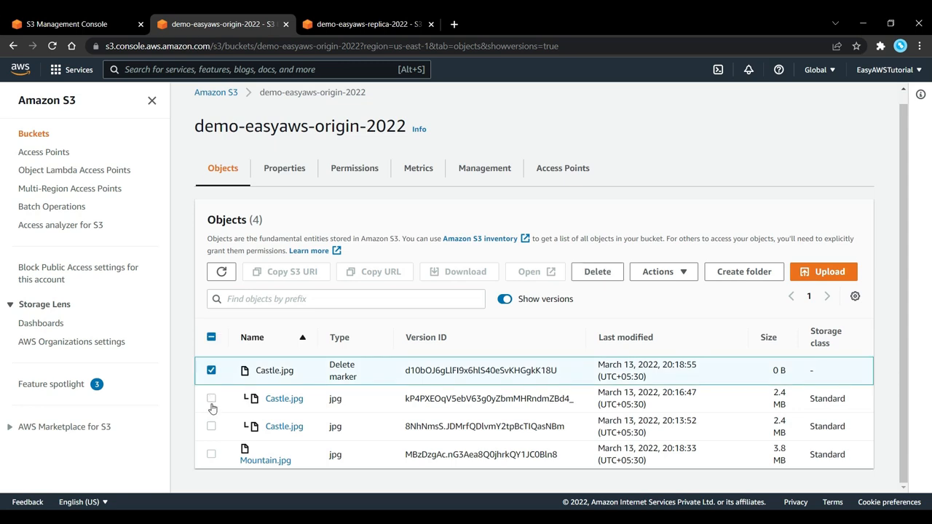
{"action": "left_click", "coordinate": [211, 398]}
{"action": "left_click", "coordinate": [211, 426]}
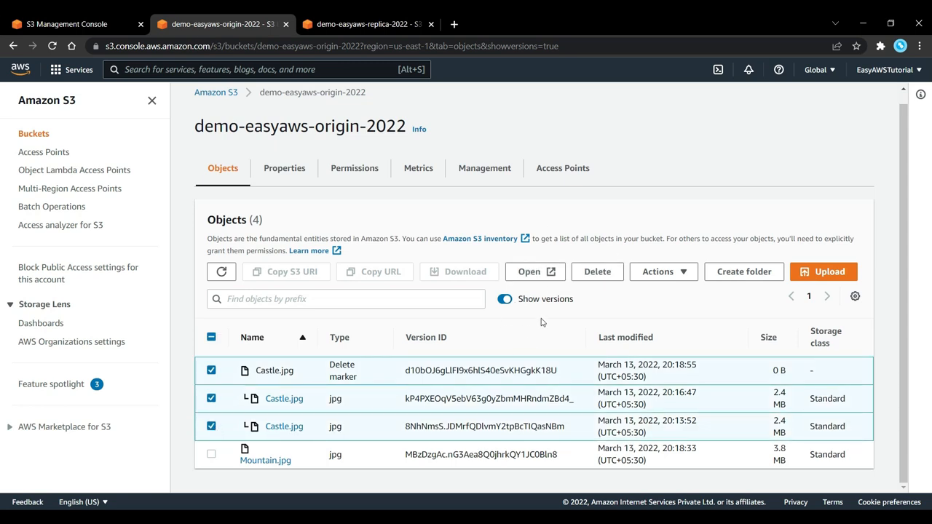
{"action": "left_click", "coordinate": [581, 280]}
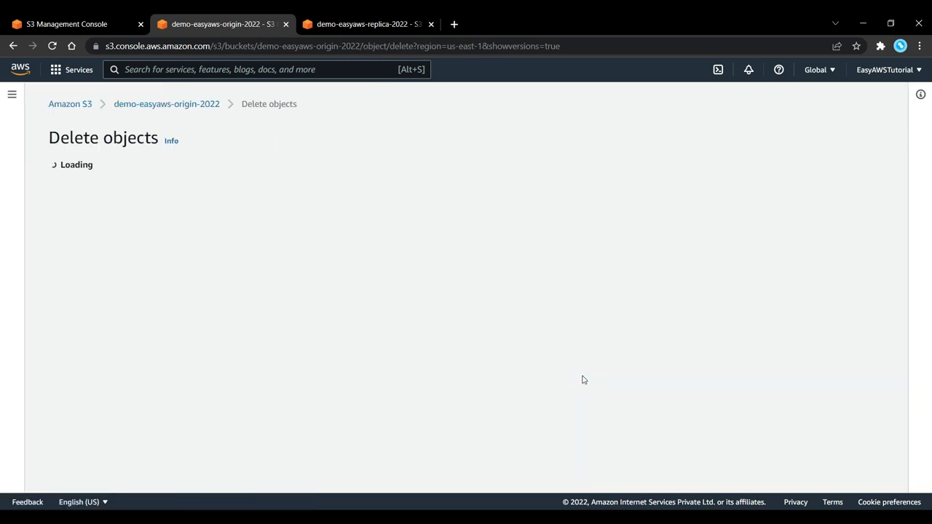
{"action": "scroll", "coordinate": [275, 404], "scroll_direction": "down", "scroll_amount": 2}
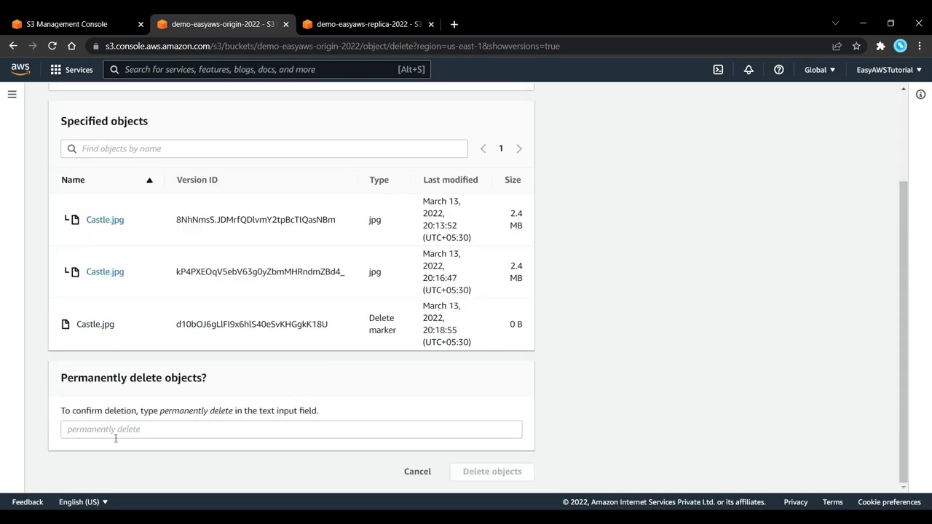
{"action": "left_click_drag", "start_coordinate": [160, 414], "coordinate": [232, 415]}
{"action": "key", "text": "ctrl+c"}
{"action": "left_click", "coordinate": [184, 430]}
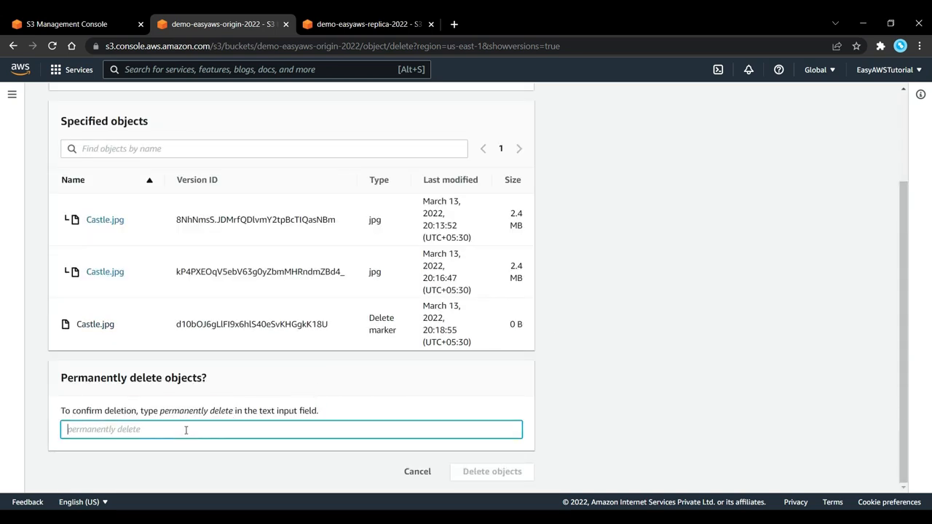
{"action": "key", "text": "ctrl+v"}
{"action": "left_click", "coordinate": [504, 474]}
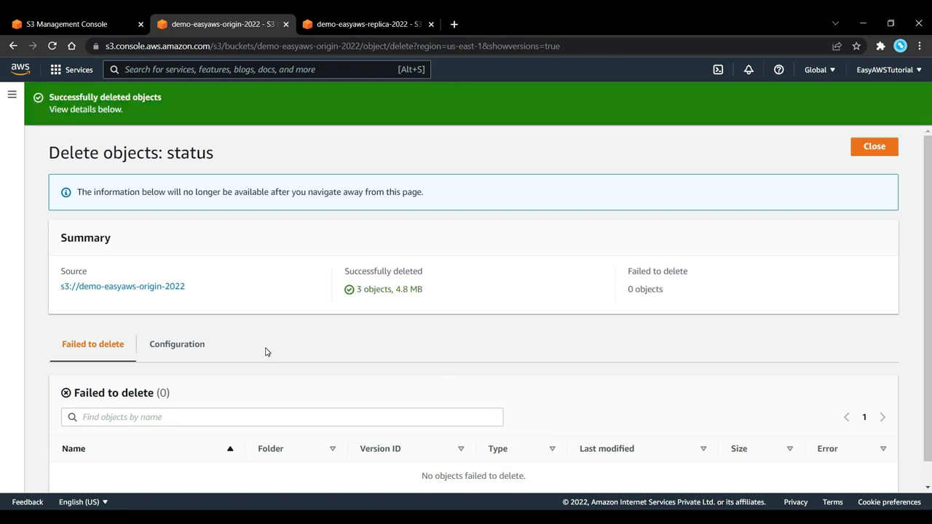
- Return to demo-easyaws-origin-2022, refresh its object list, and open the replication rule Demo Rule for editing
{"action": "left_click", "coordinate": [177, 289]}
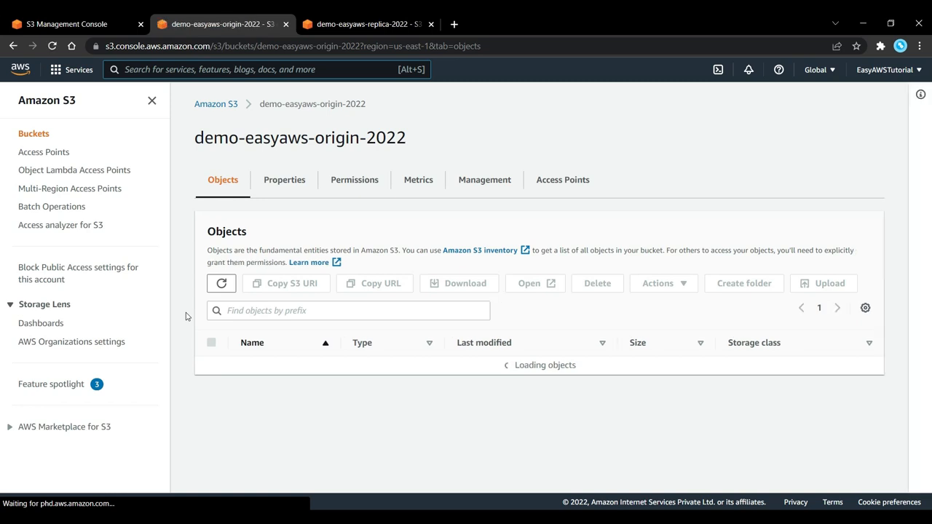
{"action": "left_click", "coordinate": [220, 283]}
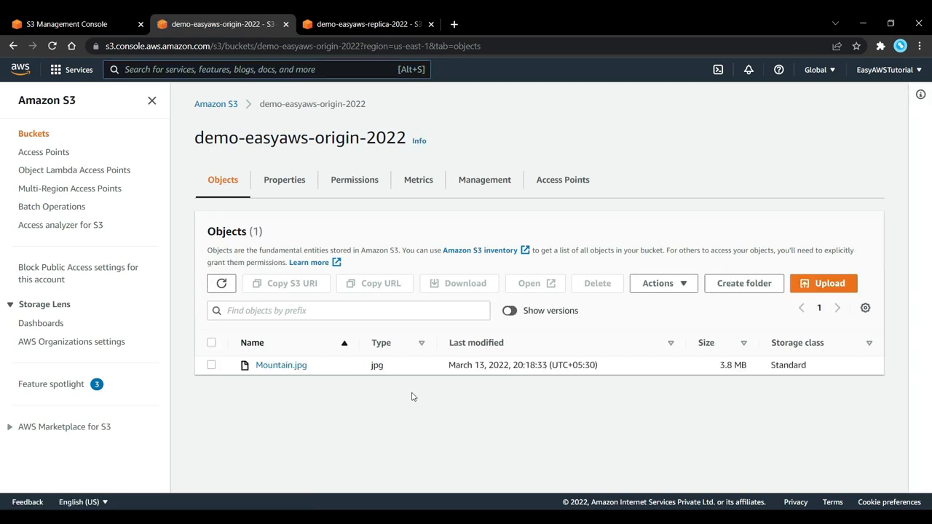
{"action": "left_click", "coordinate": [484, 183]}
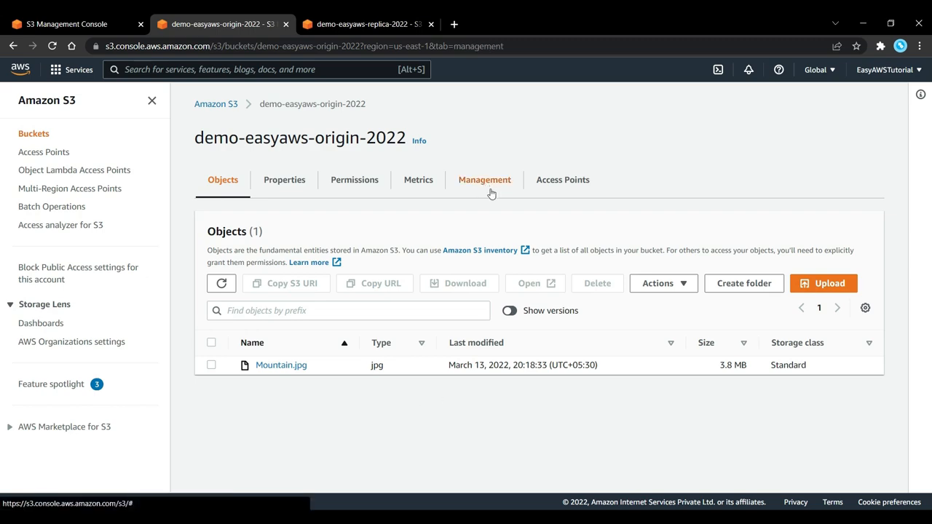
{"action": "scroll", "coordinate": [430, 299], "scroll_direction": "down", "scroll_amount": 2}
{"action": "scroll", "coordinate": [429, 298], "scroll_direction": "down", "scroll_amount": 2}
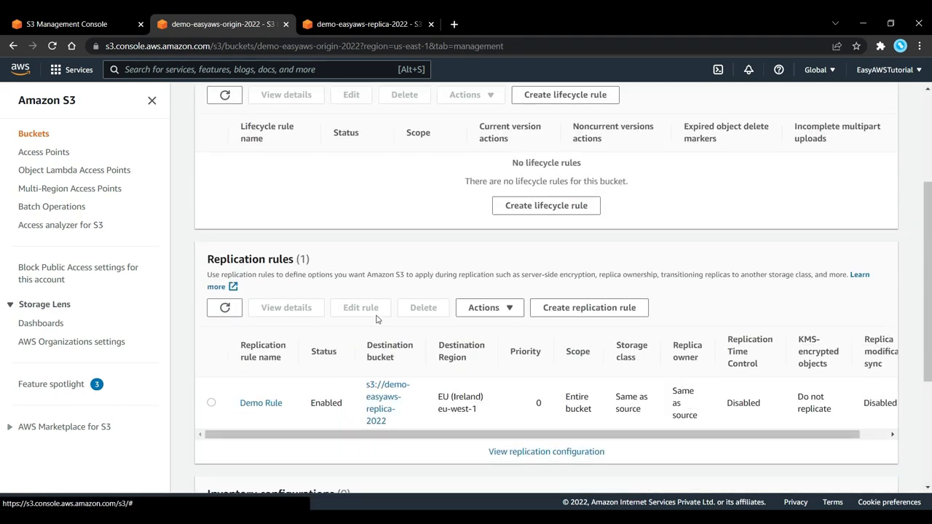
{"action": "left_click", "coordinate": [211, 342]}
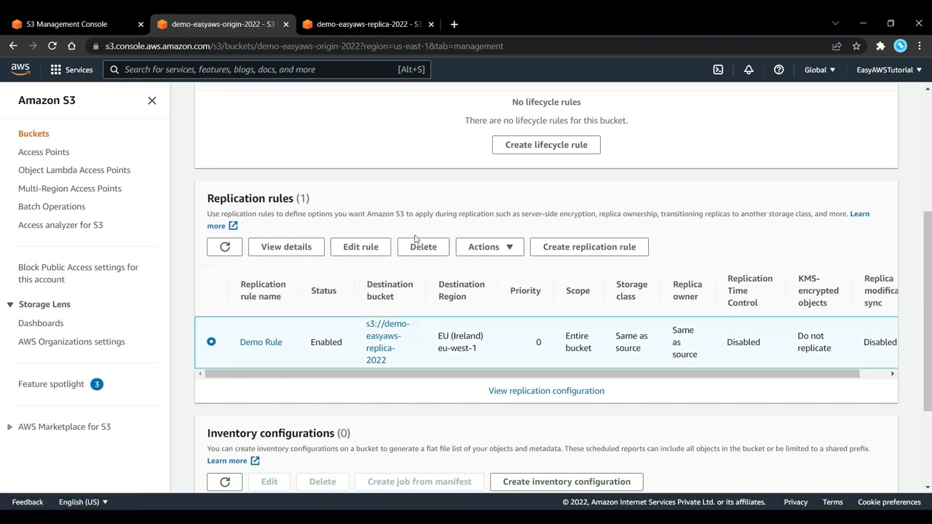
{"action": "left_click", "coordinate": [360, 246]}
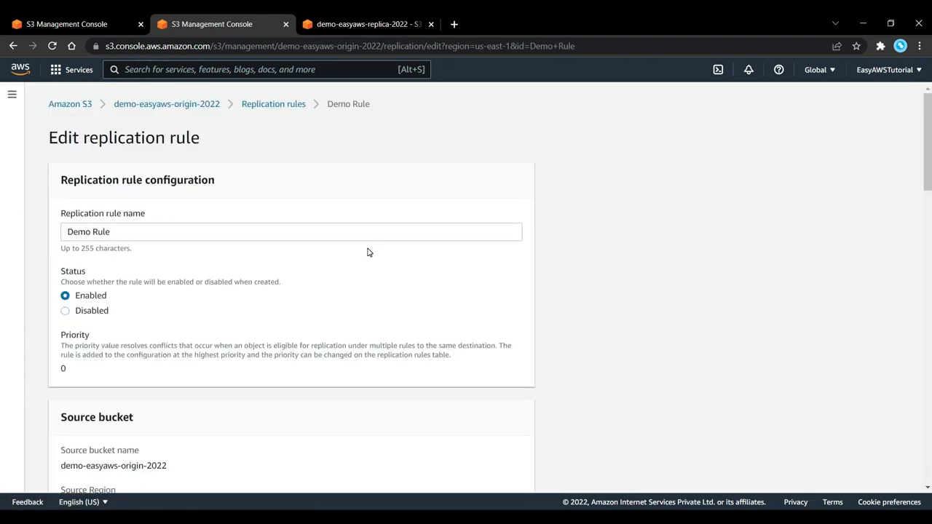
- Examine the Delete marker replication option among Demo Rule's additional replication options and leave the rule without saving
{"action": "scroll", "coordinate": [369, 253], "scroll_direction": "down", "scroll_amount": 6}
{"action": "scroll", "coordinate": [370, 255], "scroll_direction": "down", "scroll_amount": 10}
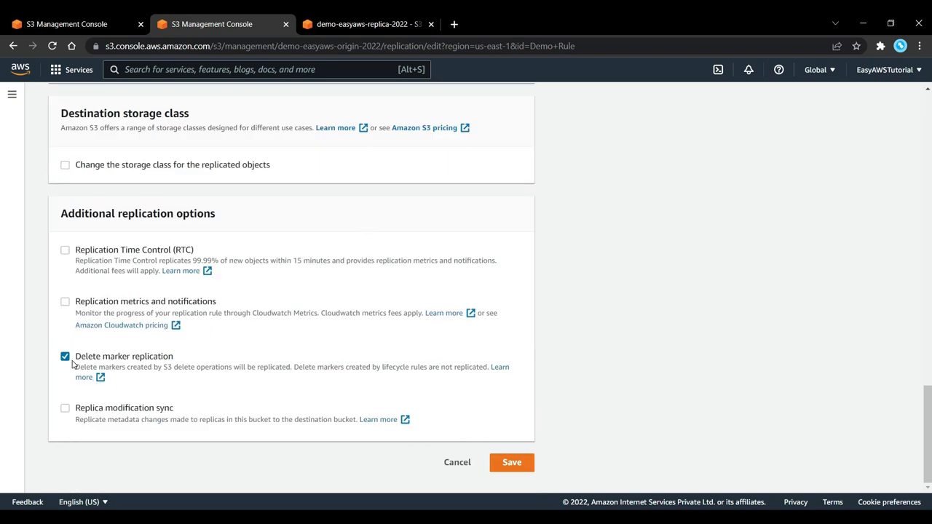
{"action": "left_click_drag", "start_coordinate": [79, 356], "coordinate": [203, 356]}
{"action": "left_click", "coordinate": [86, 355]}
{"action": "left_click", "coordinate": [87, 354]}
{"action": "left_click", "coordinate": [193, 357]}
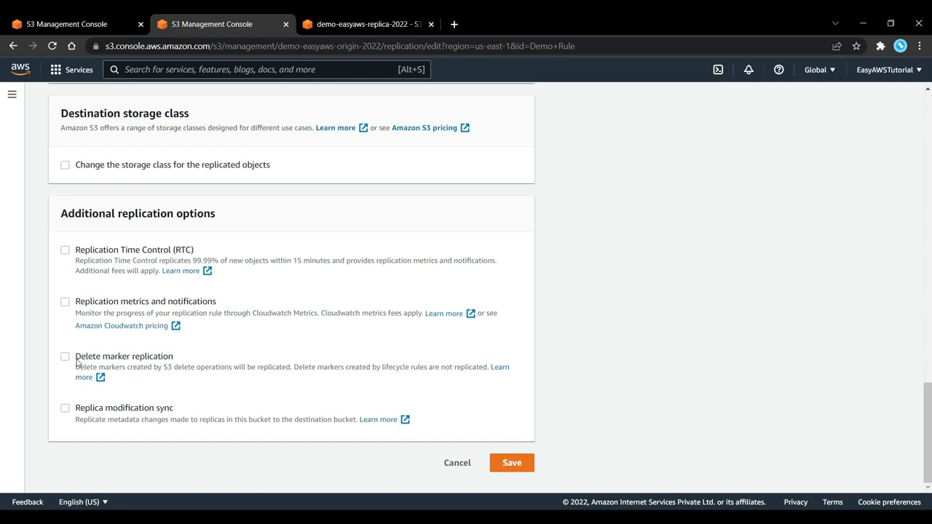
{"action": "left_click", "coordinate": [71, 359]}
{"action": "left_click", "coordinate": [71, 358]}
{"action": "left_click", "coordinate": [459, 462]}
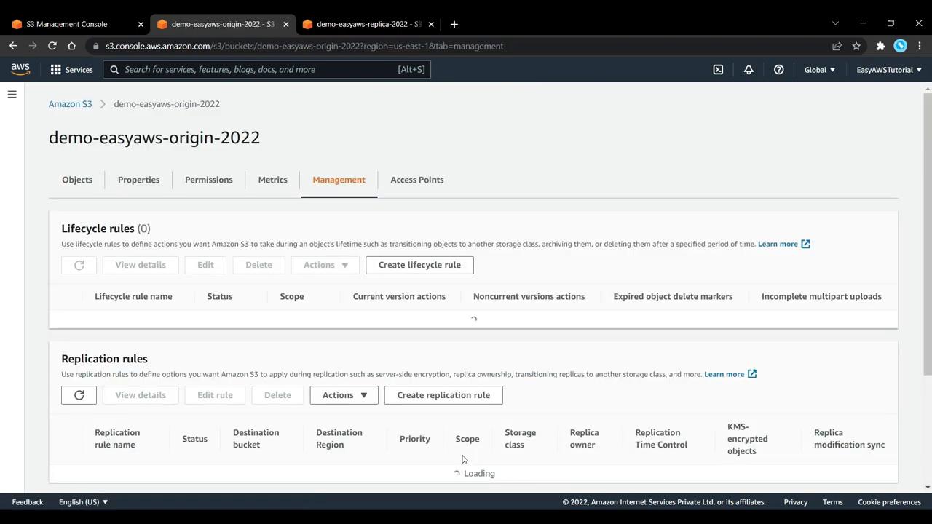
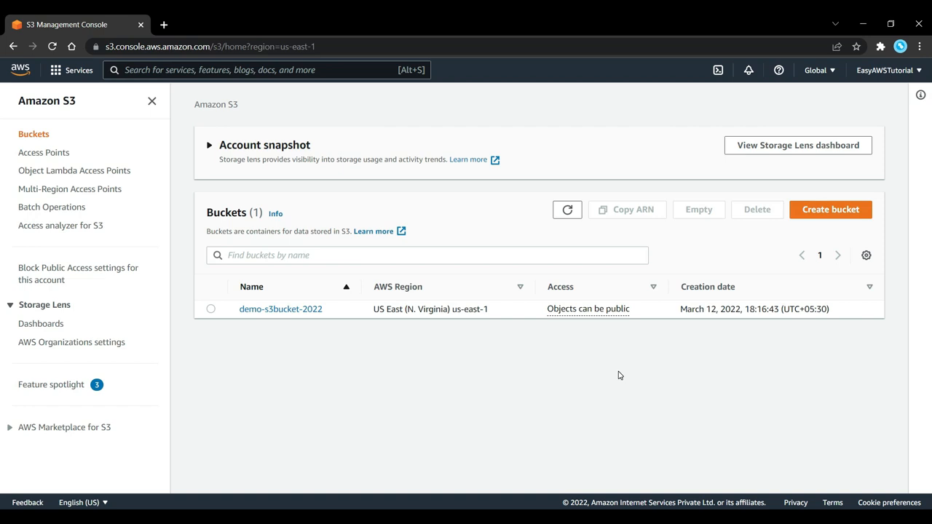
- Create a bucket named demo-2022-storage-classes in US East (N. Virginia) us-east-1 with the default settings
{"action": "left_click", "coordinate": [837, 214]}
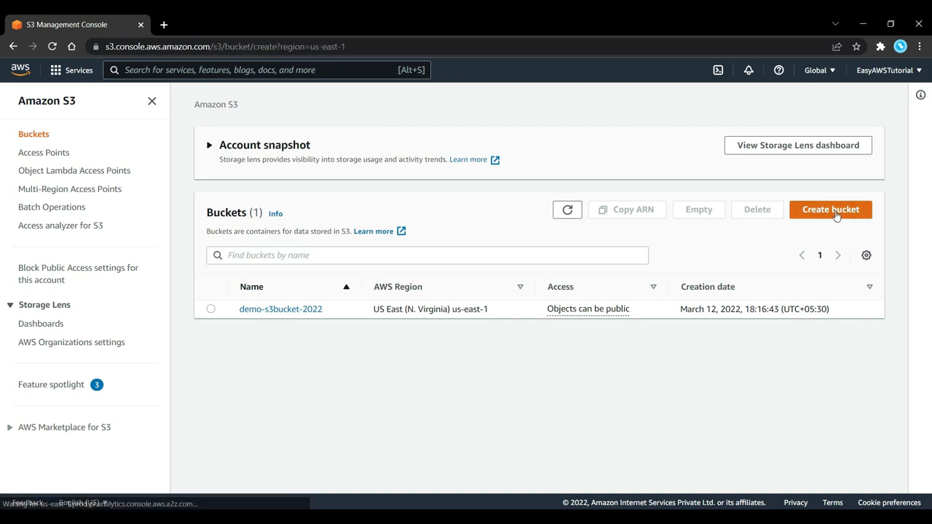
{"action": "left_click", "coordinate": [341, 245]}
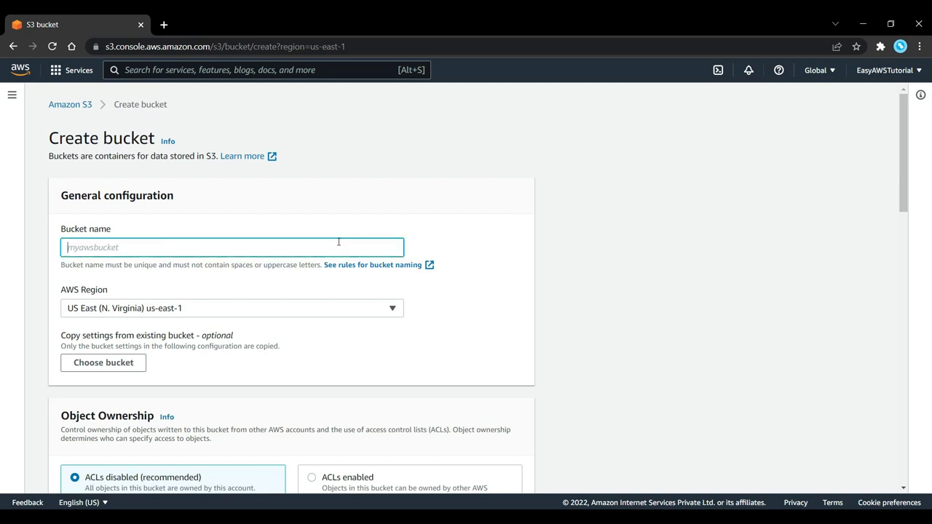
{"action": "type", "text": "demo-2022-storage-classes"}
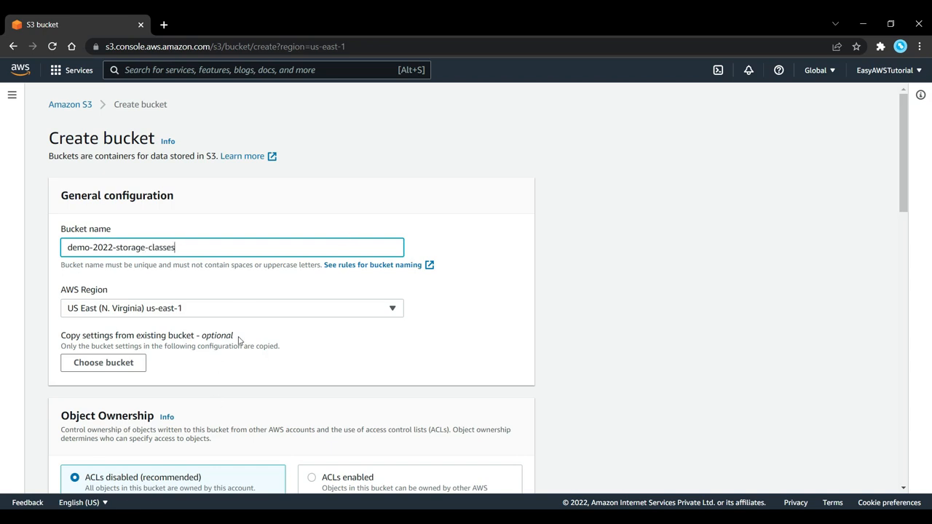
{"action": "scroll", "coordinate": [353, 342], "scroll_direction": "down", "scroll_amount": 15}
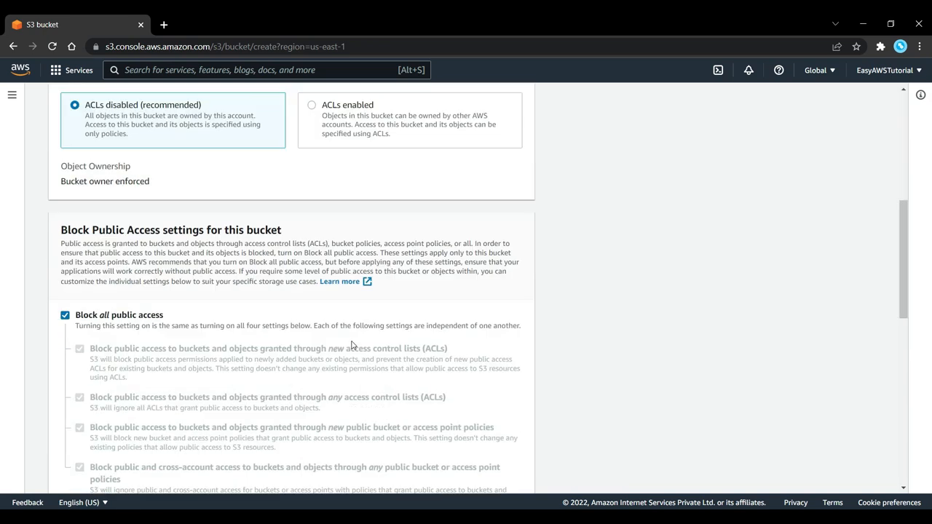
{"action": "left_click", "coordinate": [460, 476]}
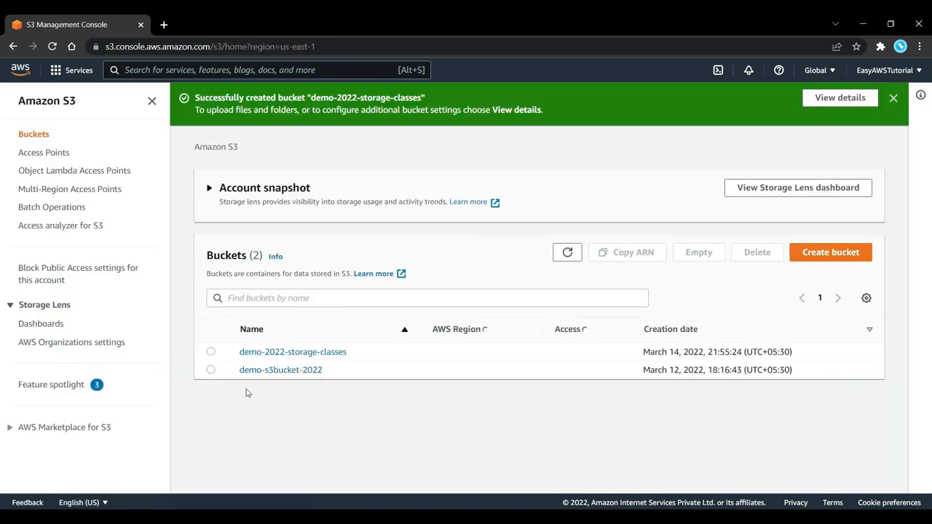
- Add Castle.jpg to a new upload in the demo-2022-storage-classes bucket and expand the upload's properties
{"action": "left_click", "coordinate": [288, 352]}
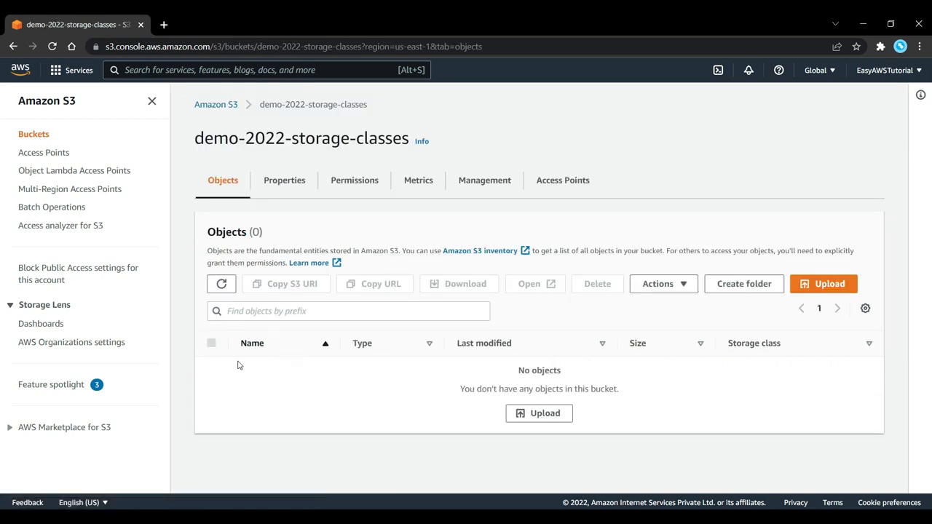
{"action": "left_click", "coordinate": [831, 284]}
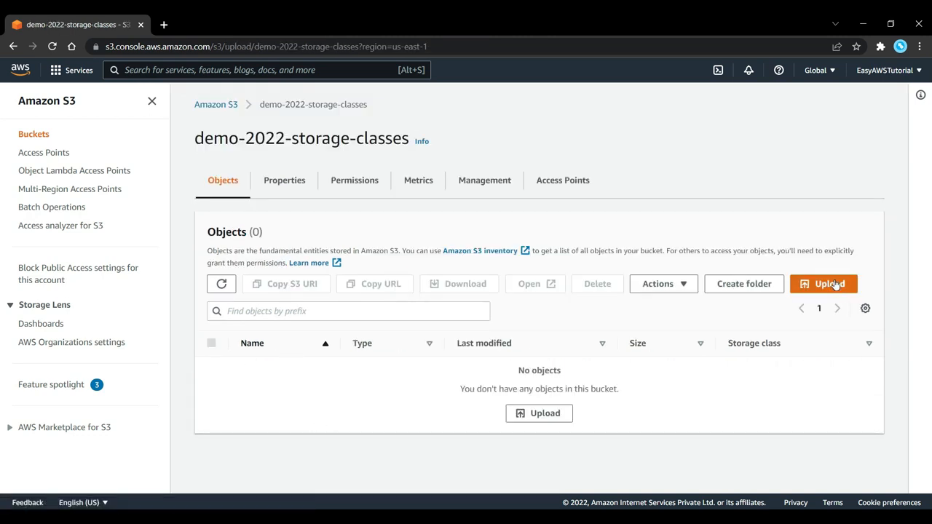
{"action": "left_click", "coordinate": [439, 255]}
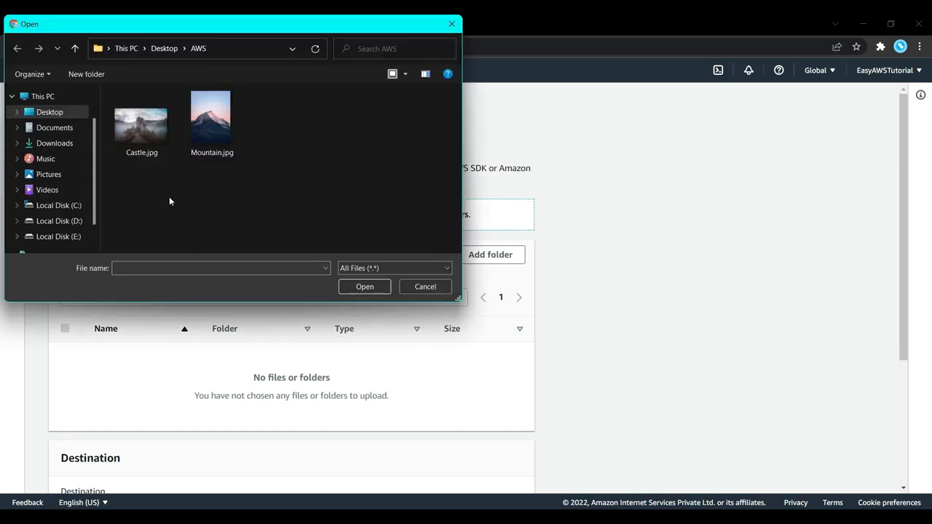
{"action": "left_click", "coordinate": [125, 136]}
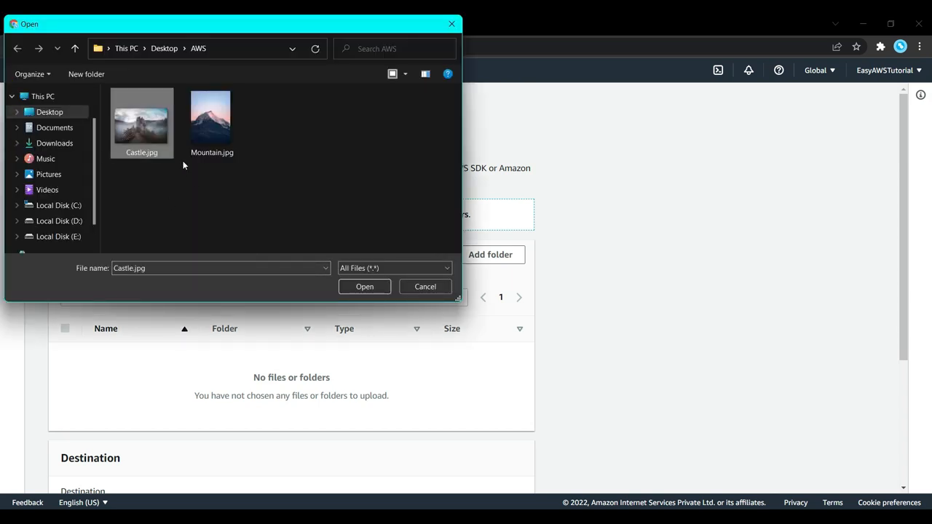
{"action": "left_click", "coordinate": [376, 288]}
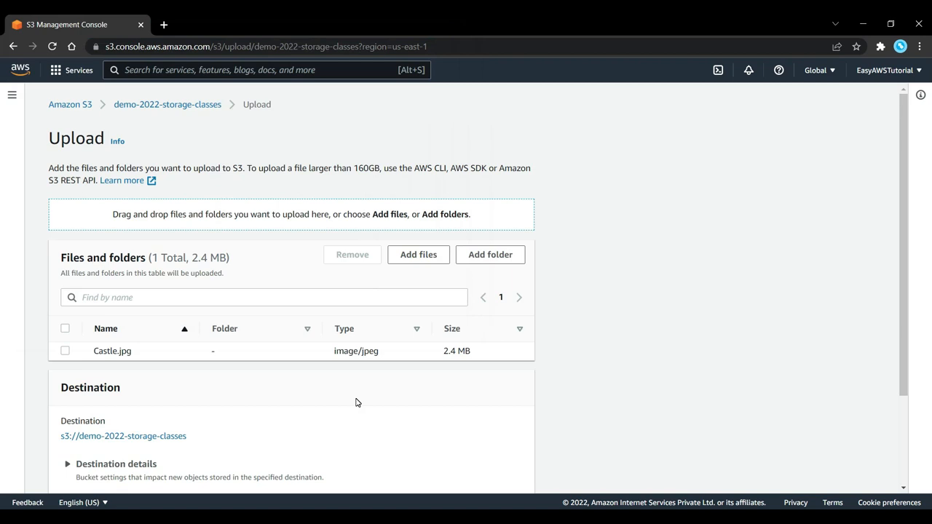
{"action": "scroll", "coordinate": [356, 402], "scroll_direction": "down", "scroll_amount": 3}
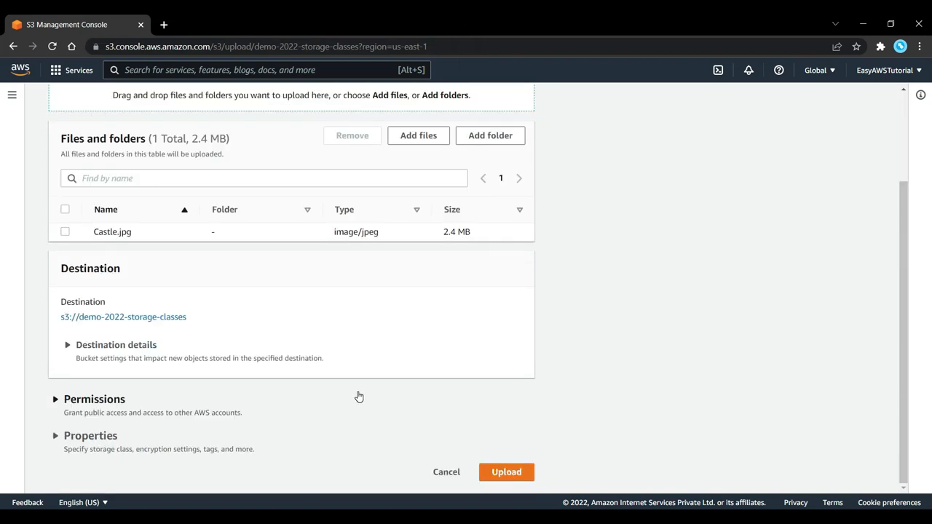
{"action": "left_click", "coordinate": [68, 441]}
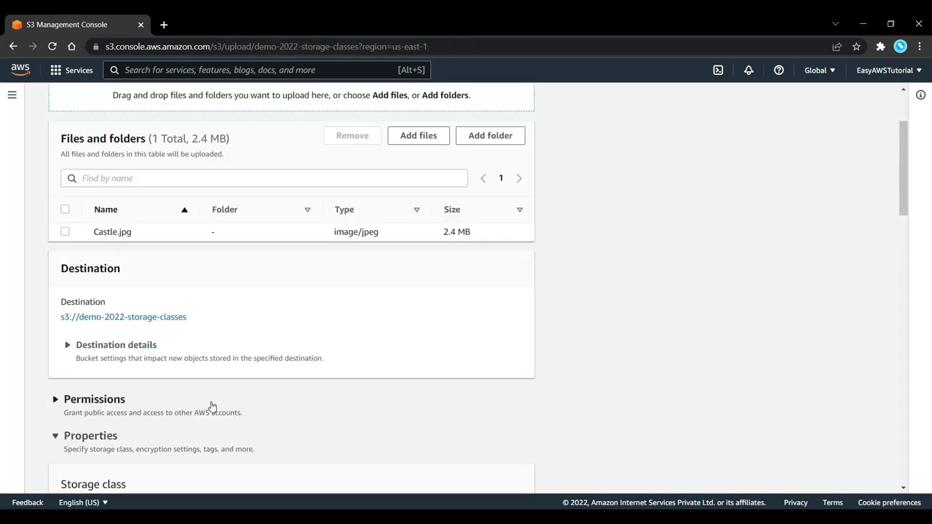
- Examine the storage classes offered for the upload, including Standard, Intelligent-Tiering, Standard-IA and One Zone-IA
{"action": "scroll", "coordinate": [211, 407], "scroll_direction": "down", "scroll_amount": 3}
{"action": "scroll", "coordinate": [211, 406], "scroll_direction": "down", "scroll_amount": 7}
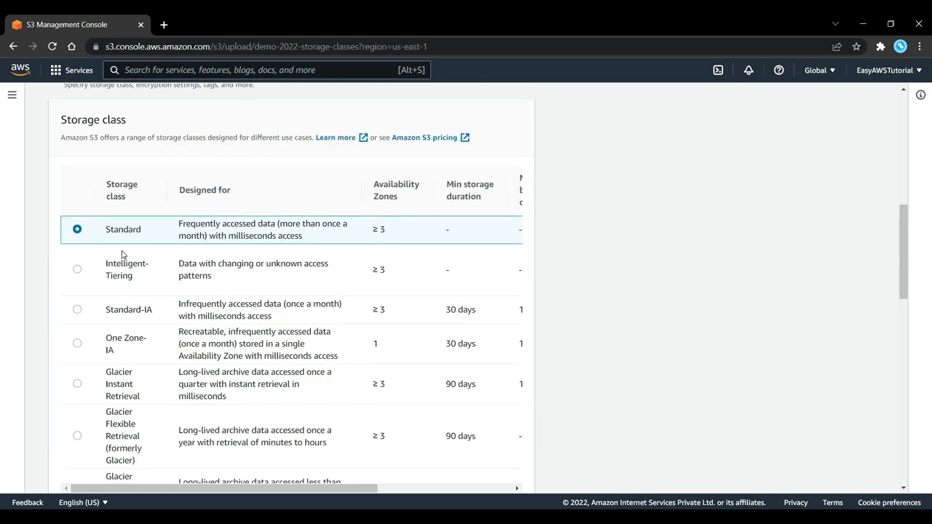
{"action": "left_click_drag", "start_coordinate": [60, 122], "coordinate": [144, 120]}
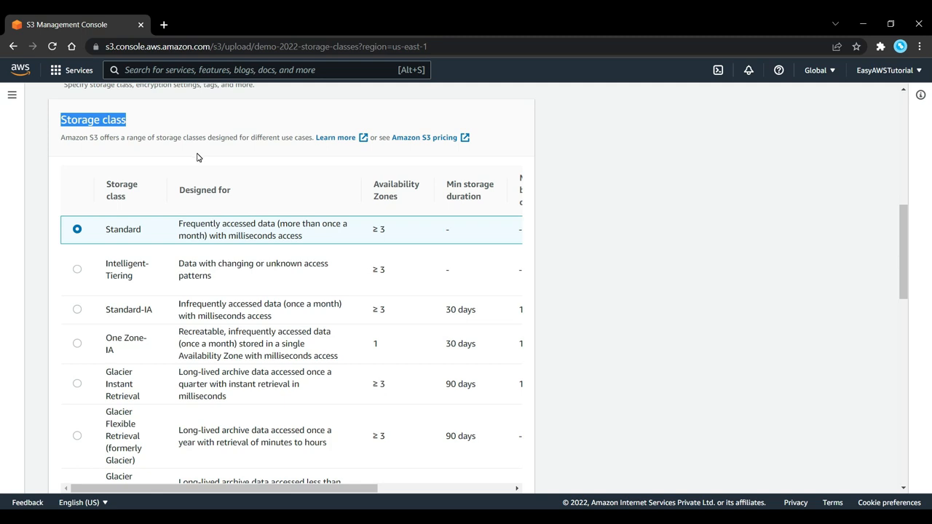
{"action": "left_click_drag", "start_coordinate": [104, 230], "coordinate": [141, 236]}
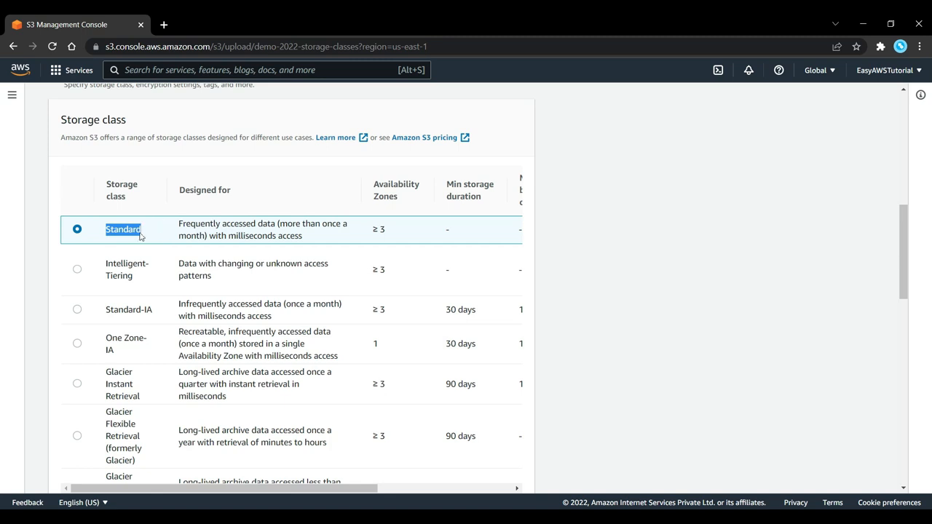
{"action": "left_click_drag", "start_coordinate": [105, 263], "coordinate": [166, 298]}
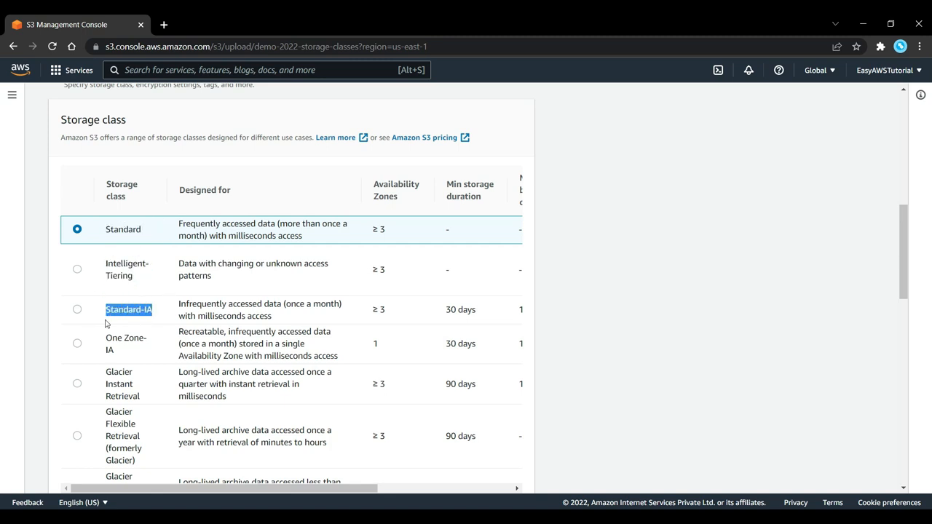
{"action": "left_click_drag", "start_coordinate": [107, 335], "coordinate": [153, 347]}
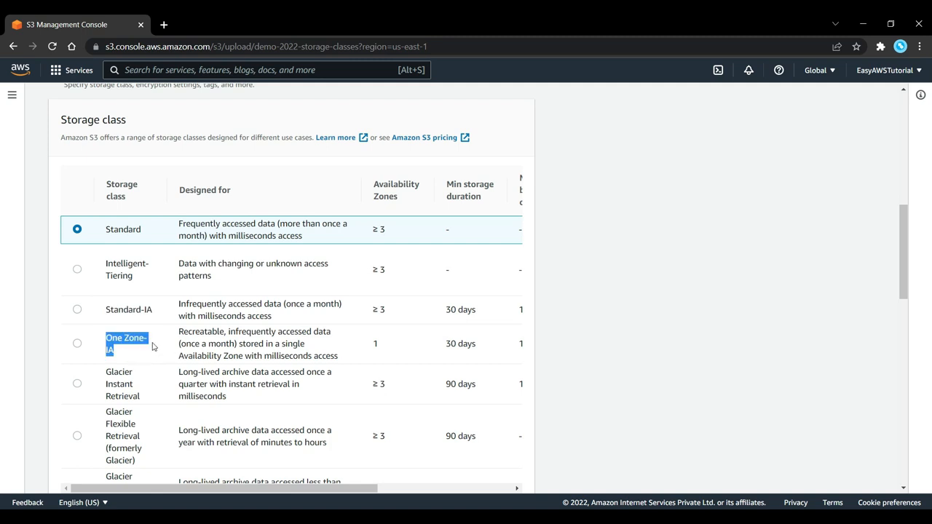
{"action": "left_click", "coordinate": [60, 269]}
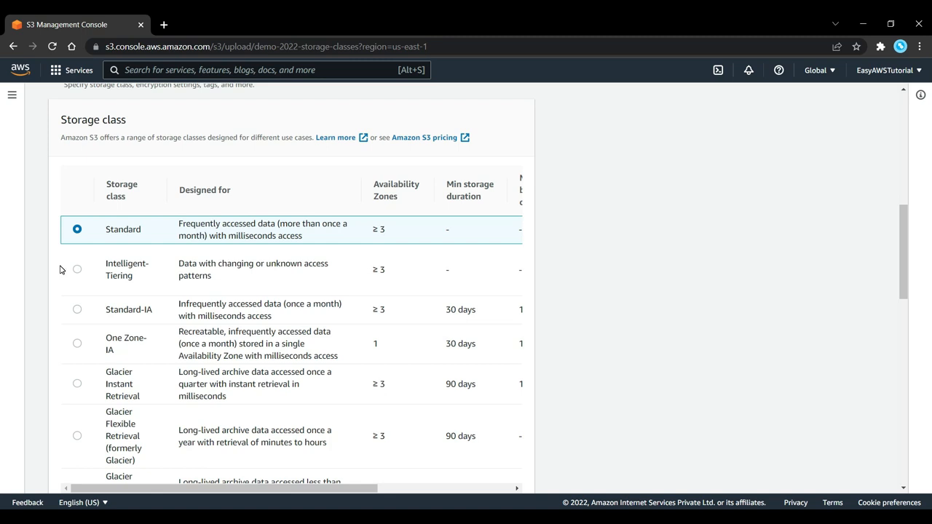
- Set the storage class to Standard-IA, upload Castle.jpg, and return to the bucket's object list
{"action": "left_click", "coordinate": [79, 309]}
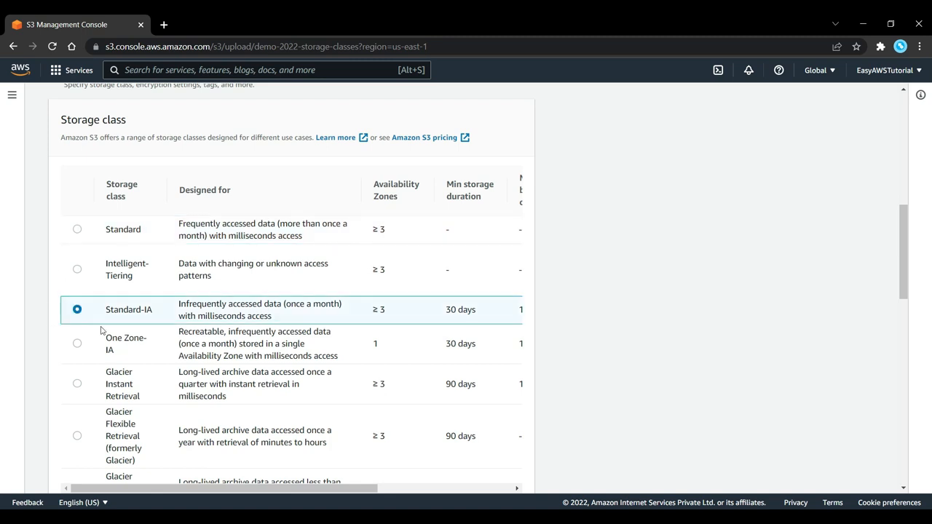
{"action": "scroll", "coordinate": [211, 302], "scroll_direction": "down", "scroll_amount": 10}
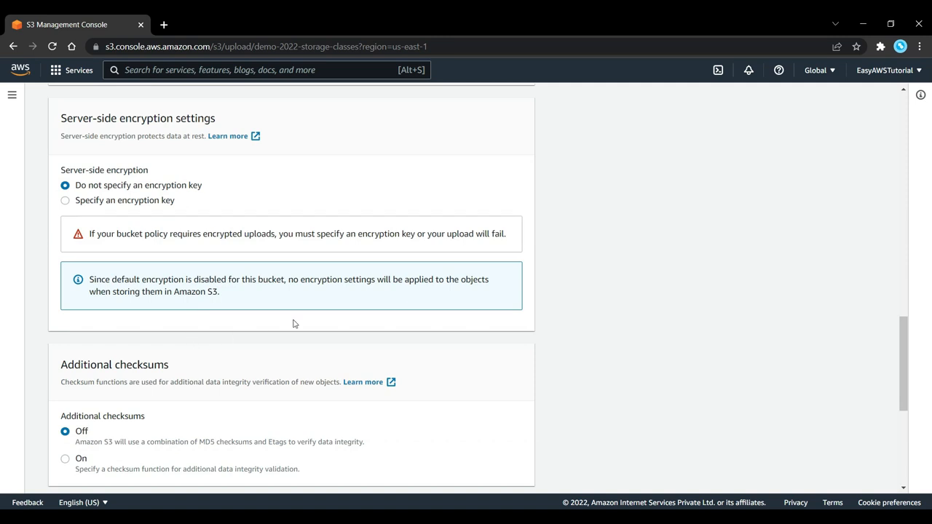
{"action": "scroll", "coordinate": [327, 334], "scroll_direction": "down", "scroll_amount": 8}
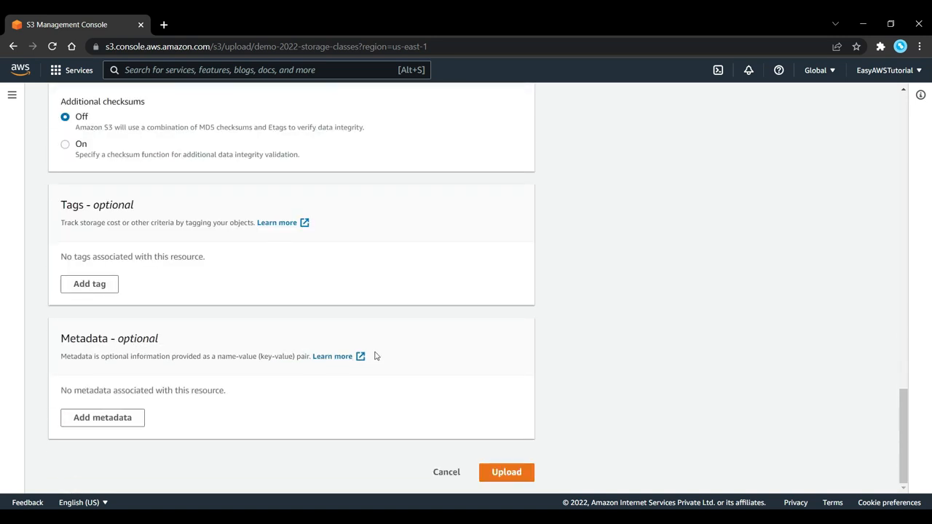
{"action": "left_click", "coordinate": [523, 467]}
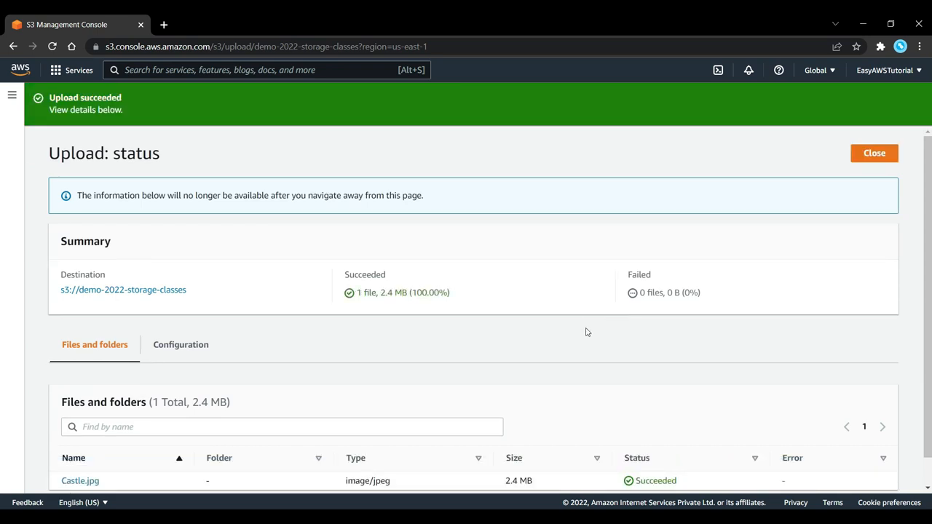
{"action": "left_click", "coordinate": [876, 153]}
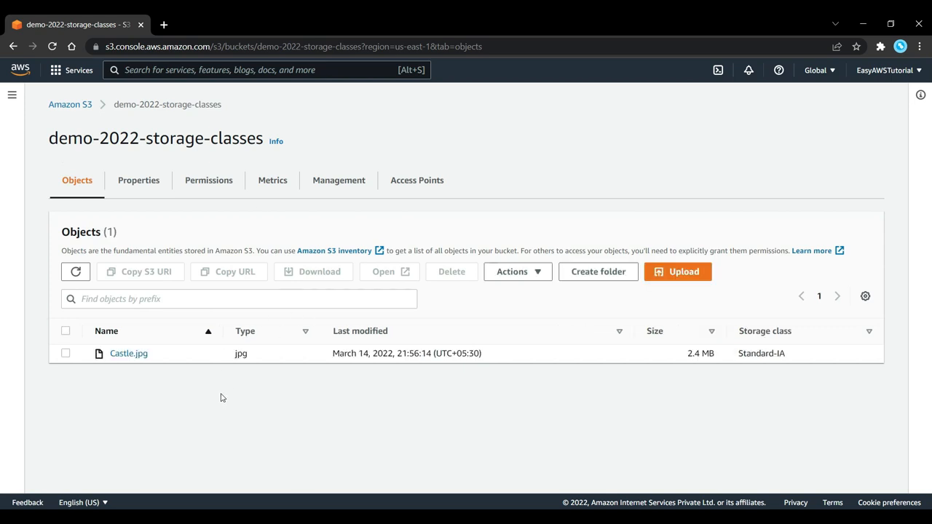
- Add Mountain.jpg to a new upload in the demo-2022-storage-classes bucket and expand the upload's properties
{"action": "left_click", "coordinate": [678, 272]}
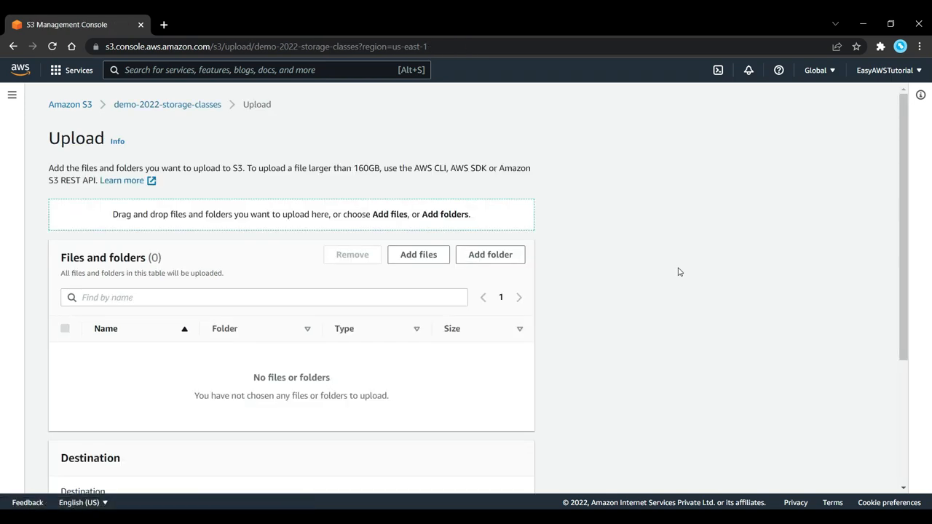
{"action": "left_click", "coordinate": [426, 258]}
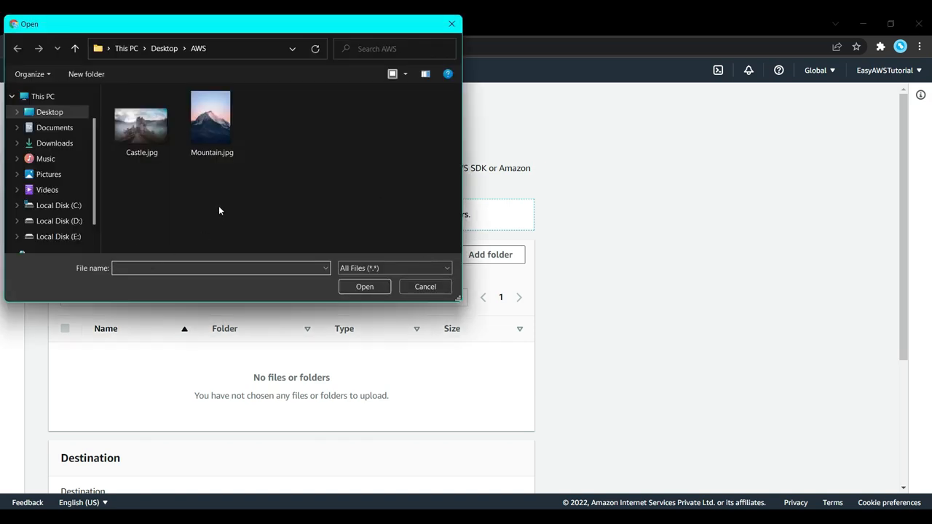
{"action": "left_click", "coordinate": [211, 122]}
{"action": "left_click", "coordinate": [365, 286]}
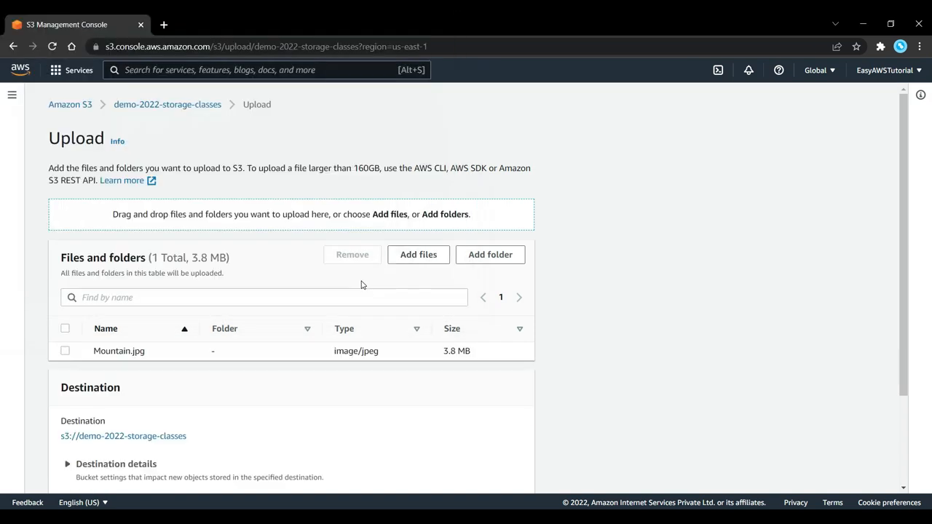
{"action": "scroll", "coordinate": [300, 284], "scroll_direction": "down", "scroll_amount": 3}
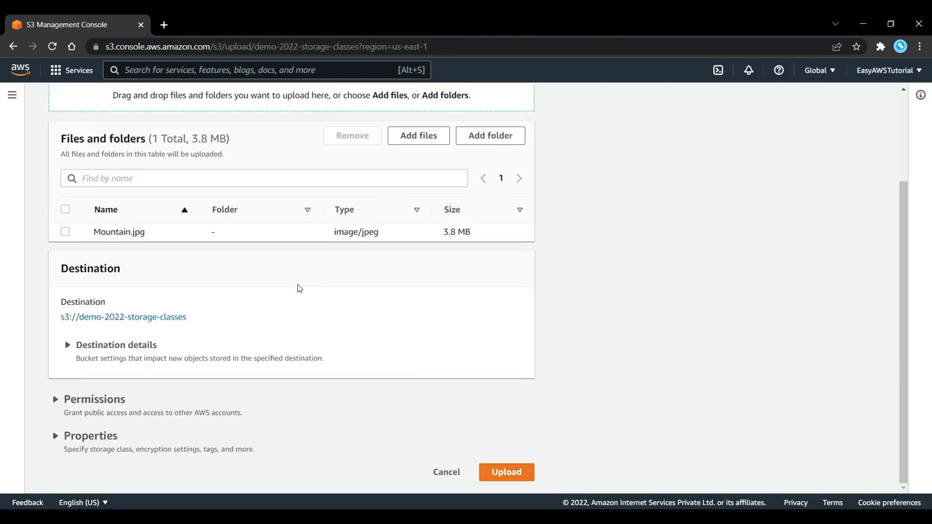
{"action": "left_click", "coordinate": [84, 435]}
- Upload Mountain.jpg with the Glacier Flexible Retrieval (formerly Glacier) storage class and return to the bucket's object list
{"action": "scroll", "coordinate": [122, 433], "scroll_direction": "down", "scroll_amount": 5}
{"action": "scroll", "coordinate": [124, 415], "scroll_direction": "up", "scroll_amount": 2}
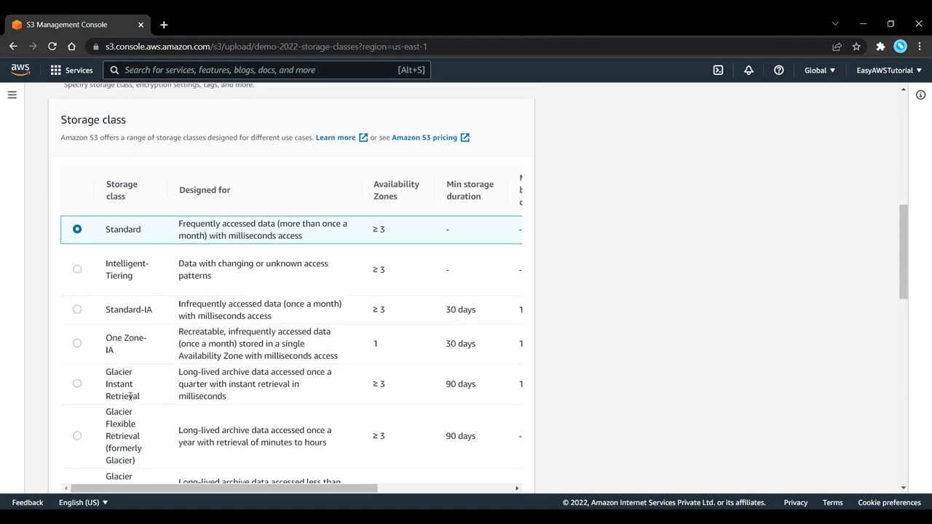
{"action": "left_click", "coordinate": [78, 434]}
{"action": "scroll", "coordinate": [132, 423], "scroll_direction": "down", "scroll_amount": 5}
{"action": "scroll", "coordinate": [130, 416], "scroll_direction": "down", "scroll_amount": 5}
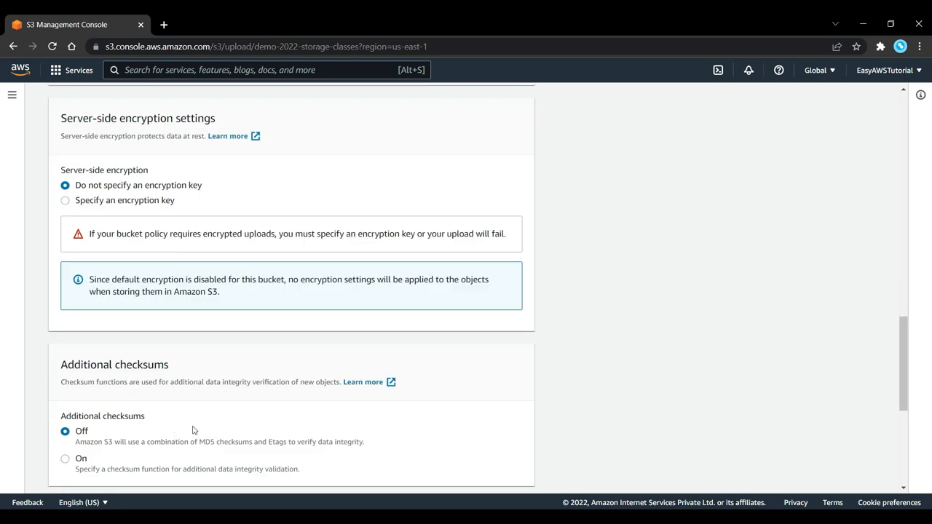
{"action": "left_click", "coordinate": [515, 471]}
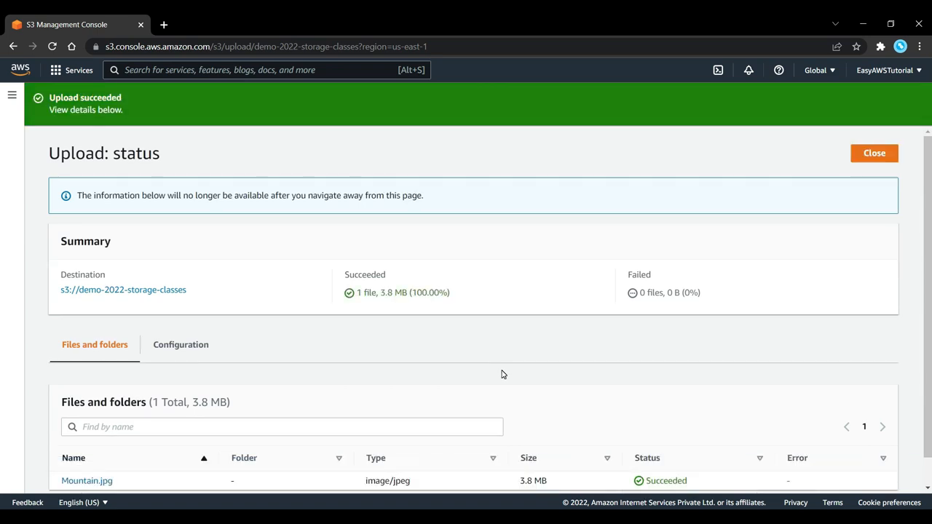
{"action": "left_click", "coordinate": [95, 289]}
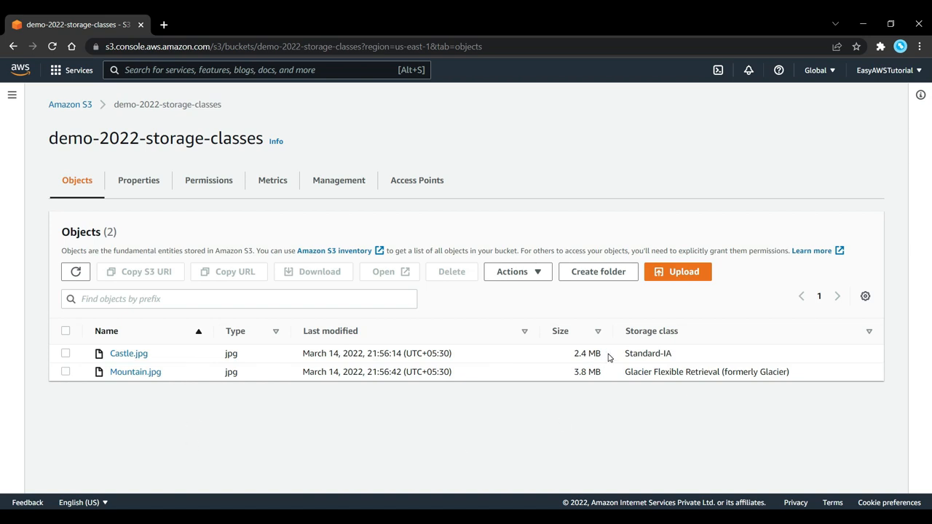
- Compare the storage classes of Castle.jpg and Mountain.jpg in the object list
{"action": "left_click_drag", "start_coordinate": [614, 357], "coordinate": [687, 351]}
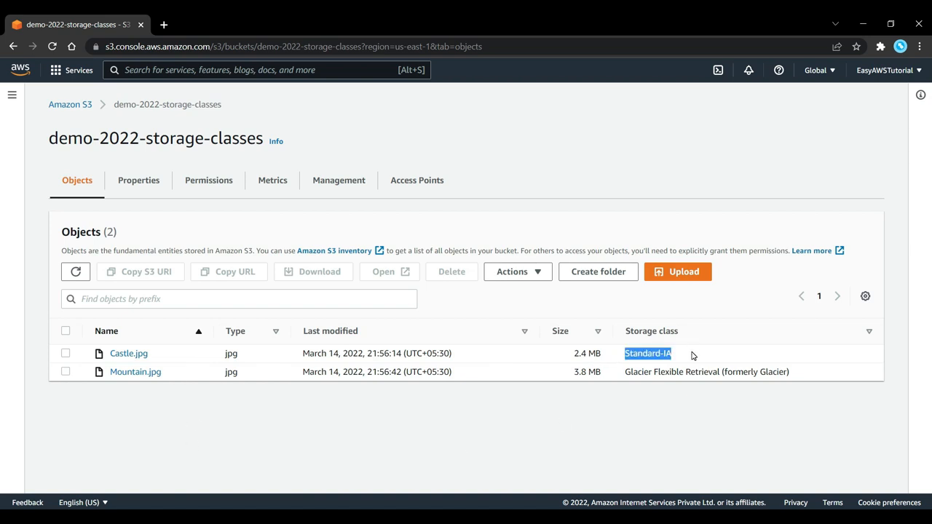
{"action": "left_click_drag", "start_coordinate": [629, 372], "coordinate": [808, 377]}
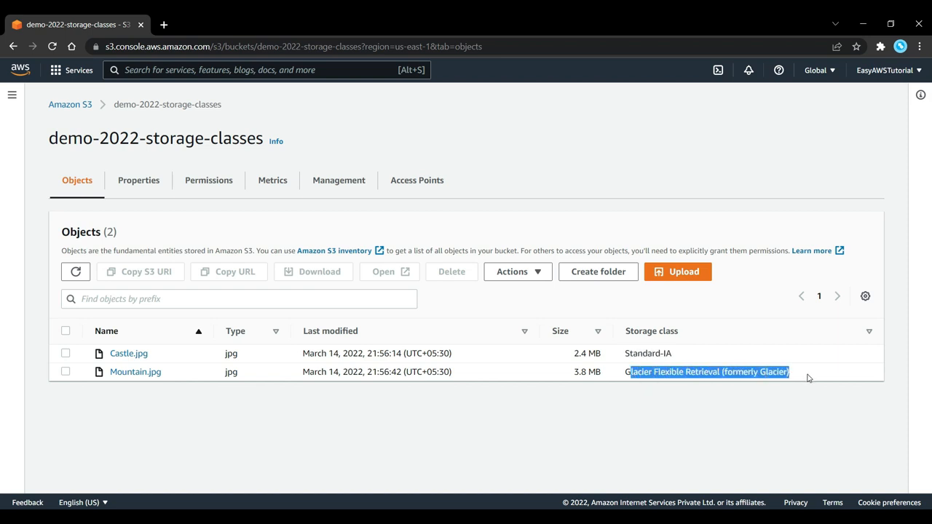
{"action": "left_click", "coordinate": [754, 403]}
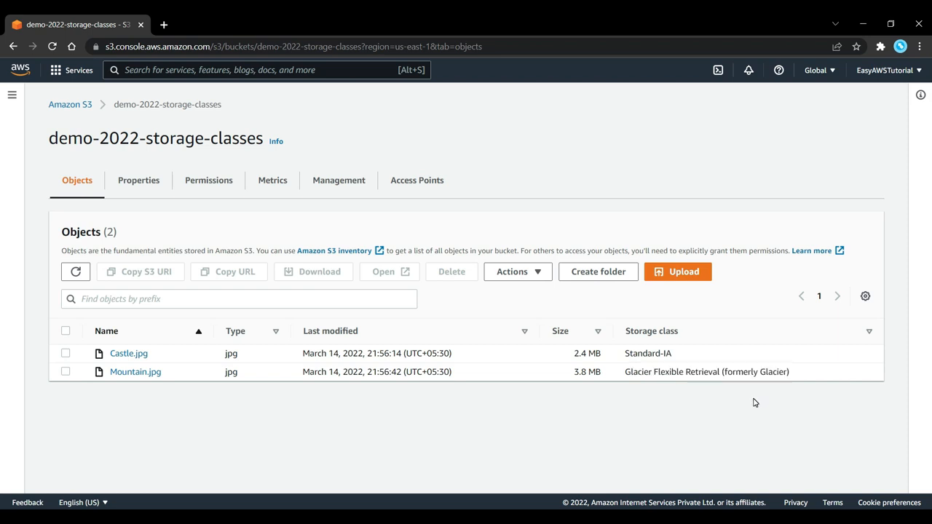
- Open the details of Mountain.jpg in a separate tab and read the notice about its storage class
{"action": "left_click", "coordinate": [160, 376], "text": "ctrl"}
{"action": "left_click", "coordinate": [233, 24]}
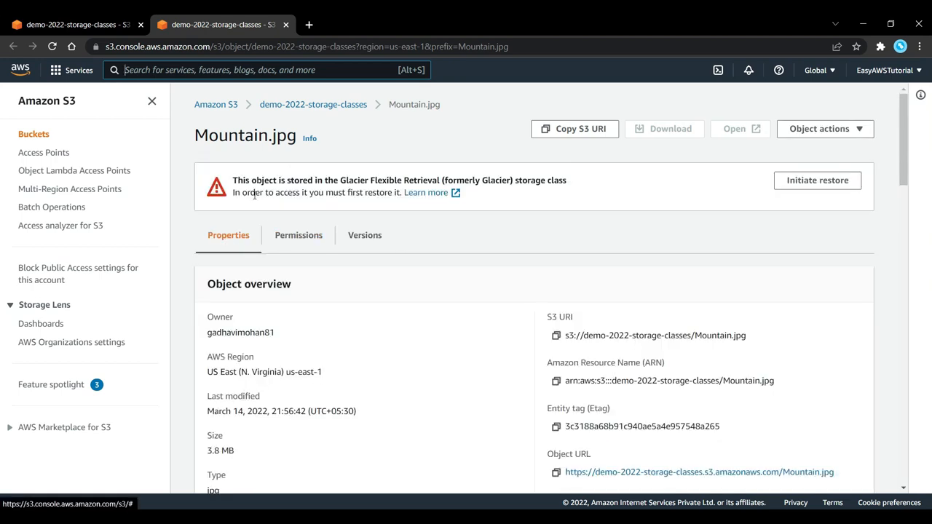
{"action": "left_click_drag", "start_coordinate": [232, 179], "coordinate": [415, 215]}
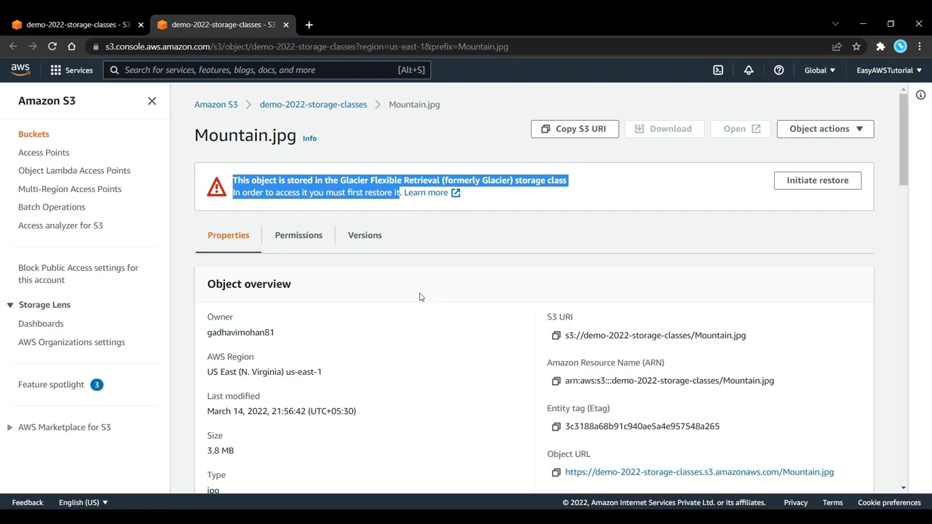
- Open the details of Castle.jpg in a separate tab and view the stored image
{"action": "key", "text": "alt+Left"}
{"action": "left_click", "coordinate": [128, 356], "text": "ctrl"}
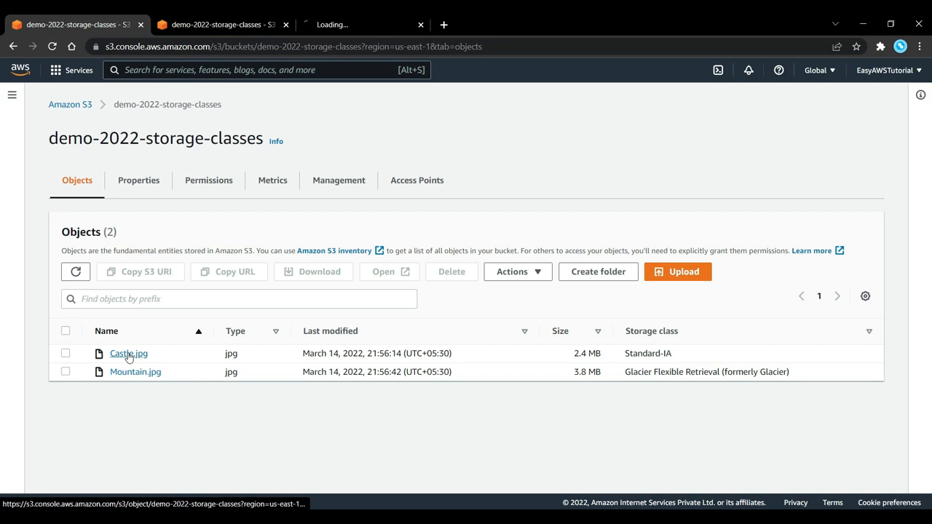
{"action": "left_click", "coordinate": [372, 20]}
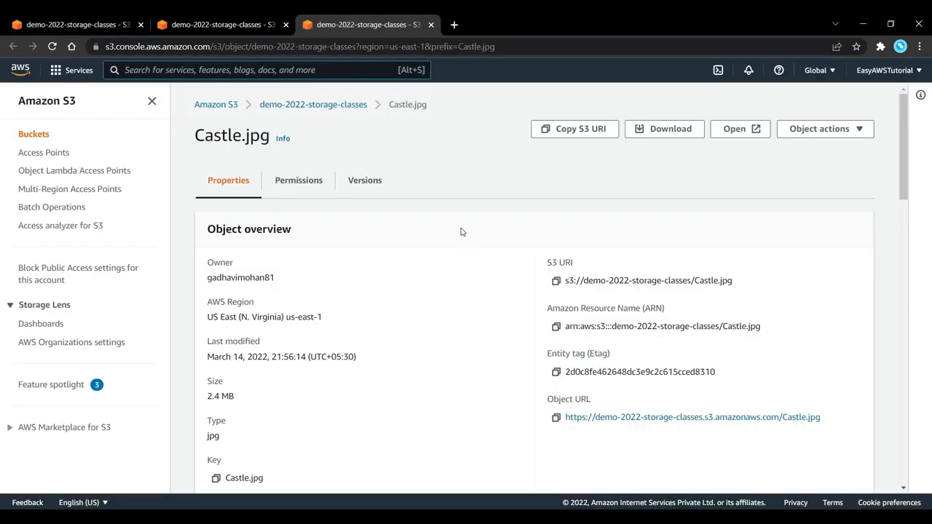
{"action": "left_click", "coordinate": [733, 129]}
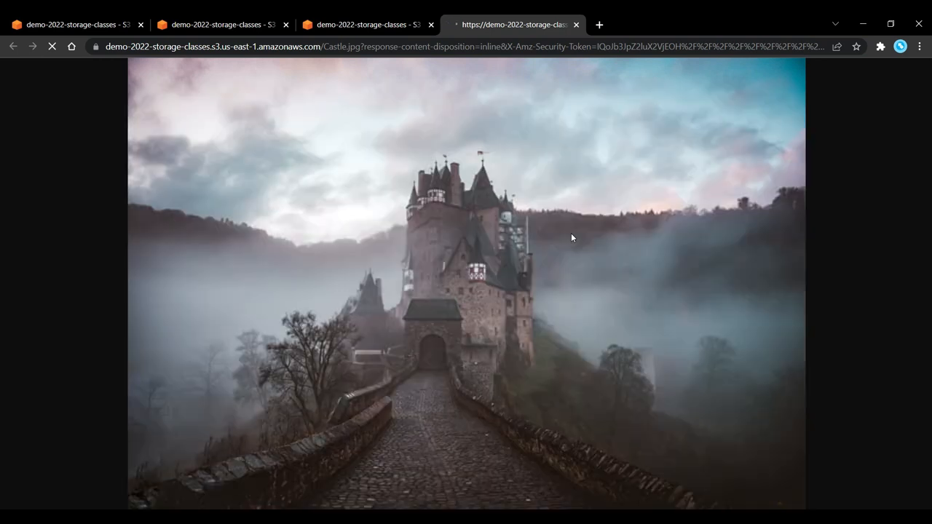
- Examine the restore options and retrieval tiers offered for Mountain.jpg, and leave the restore form without submitting it
{"action": "left_click", "coordinate": [262, 22]}
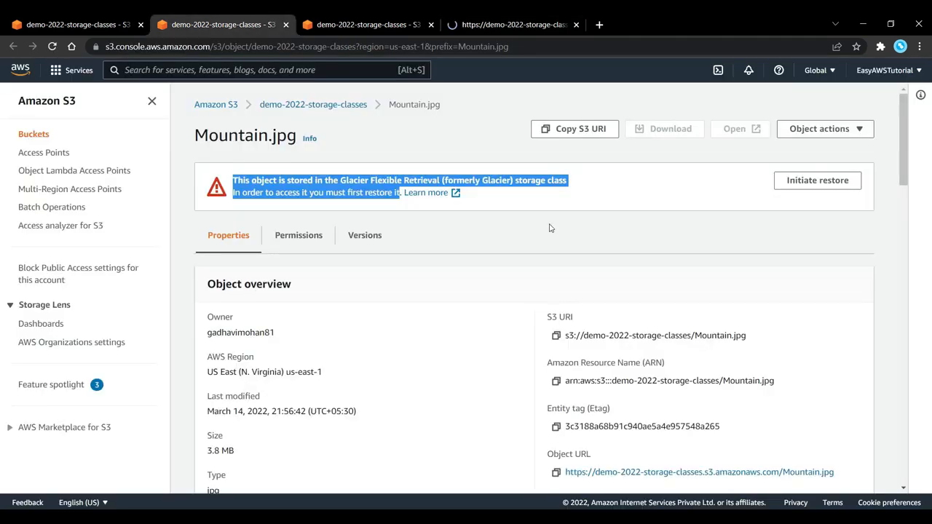
{"action": "left_click", "coordinate": [800, 181]}
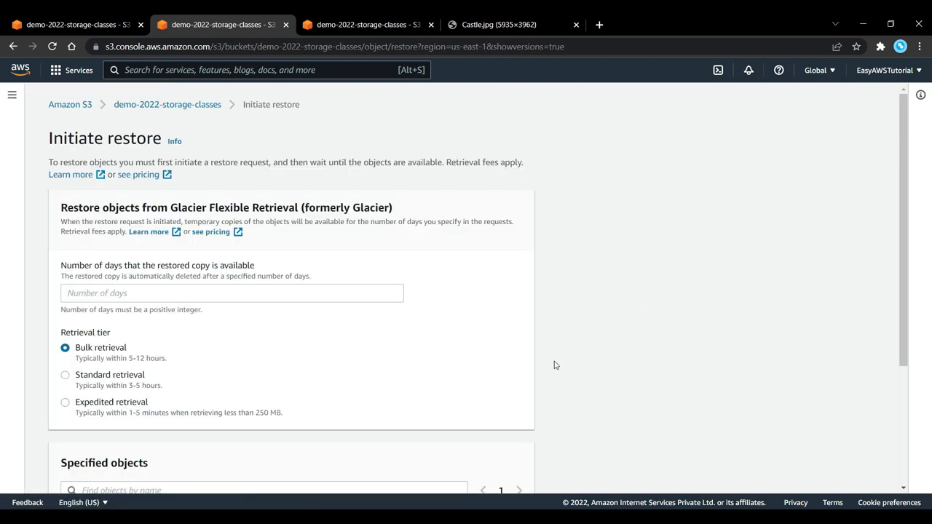
{"action": "left_click", "coordinate": [263, 291]}
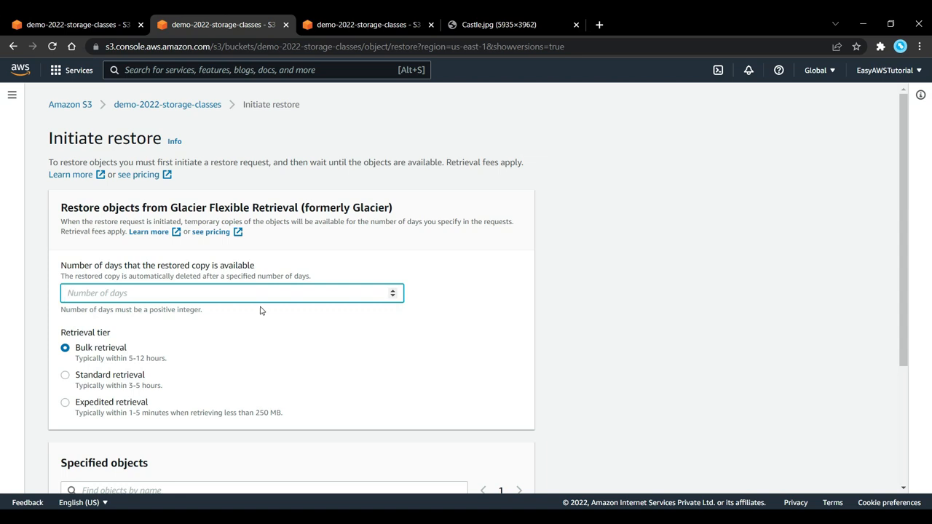
{"action": "left_click_drag", "start_coordinate": [128, 359], "coordinate": [173, 353]}
{"action": "left_click", "coordinate": [178, 360]}
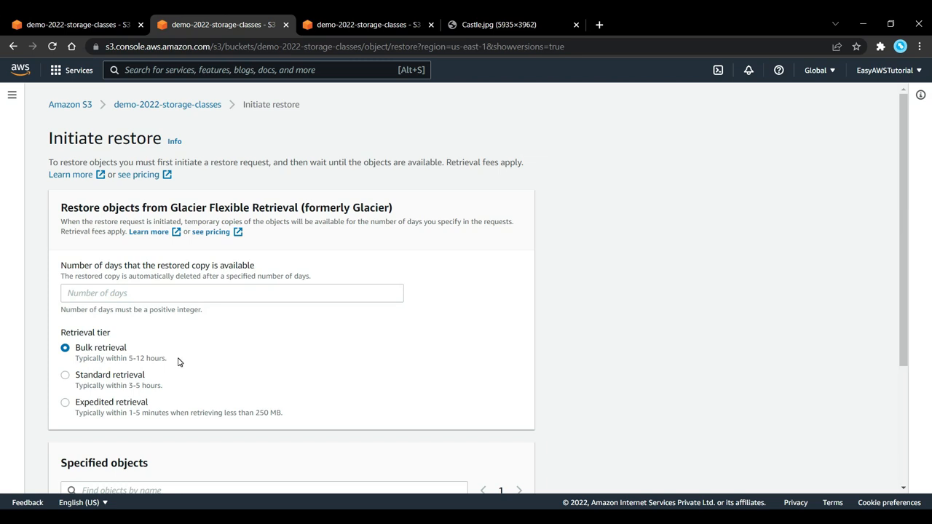
{"action": "left_click_drag", "start_coordinate": [129, 386], "coordinate": [219, 376]}
{"action": "left_click", "coordinate": [236, 362]}
{"action": "scroll", "coordinate": [255, 353], "scroll_direction": "down", "scroll_amount": 3}
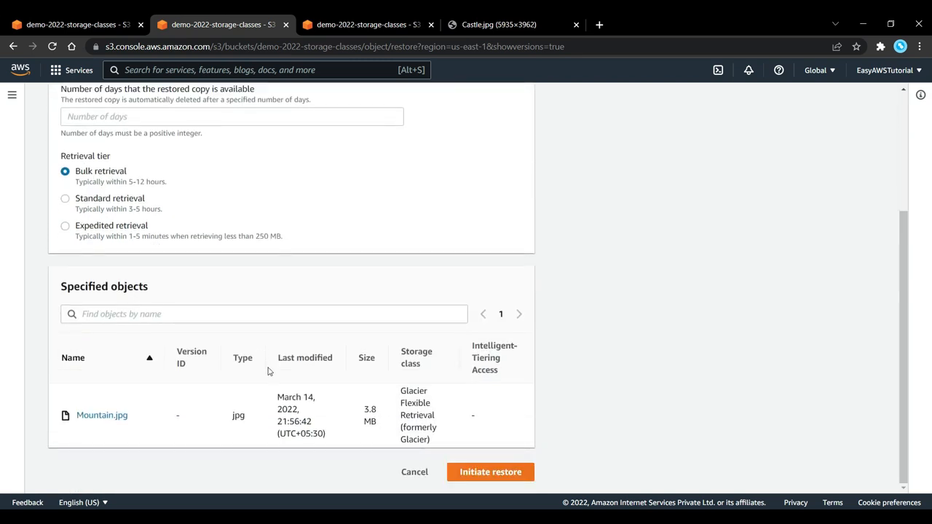
{"action": "left_click", "coordinate": [412, 472]}
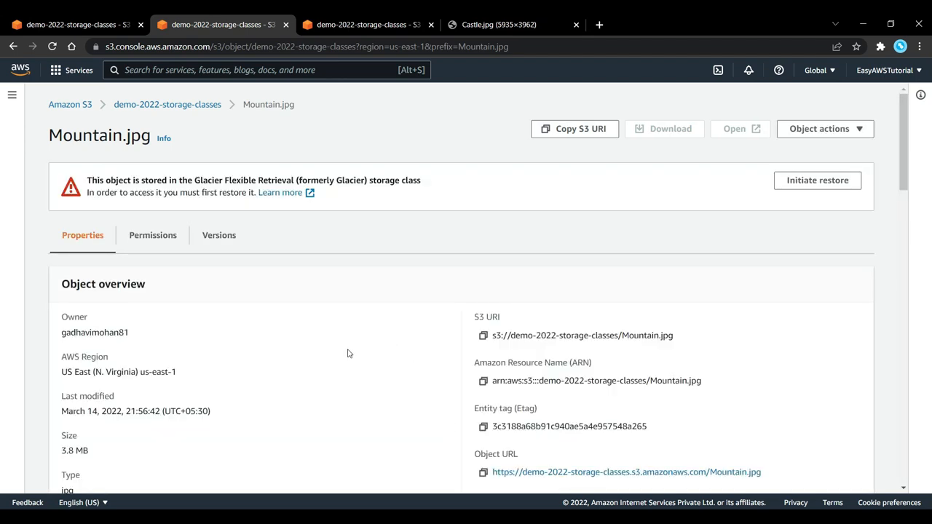
- Change the storage class of Castle.jpg to Intelligent-Tiering and save the change
{"action": "left_click", "coordinate": [368, 22]}
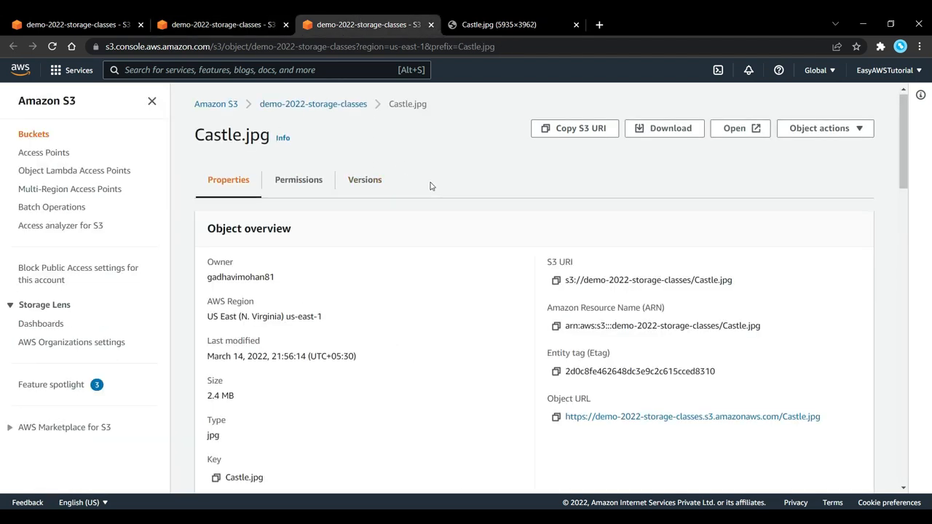
{"action": "scroll", "coordinate": [432, 190], "scroll_direction": "down", "scroll_amount": 10}
{"action": "scroll", "coordinate": [433, 192], "scroll_direction": "down", "scroll_amount": 5}
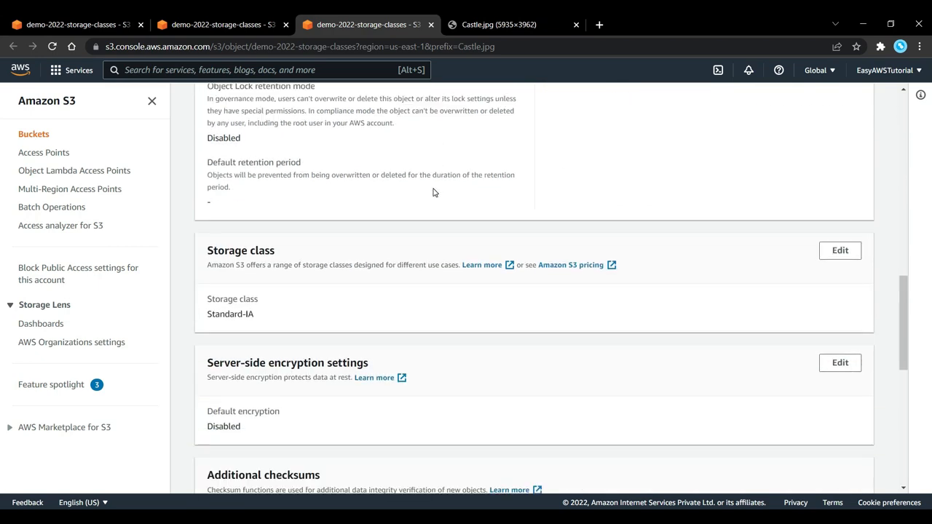
{"action": "scroll", "coordinate": [433, 193], "scroll_direction": "down", "scroll_amount": 1}
{"action": "left_click", "coordinate": [853, 189]}
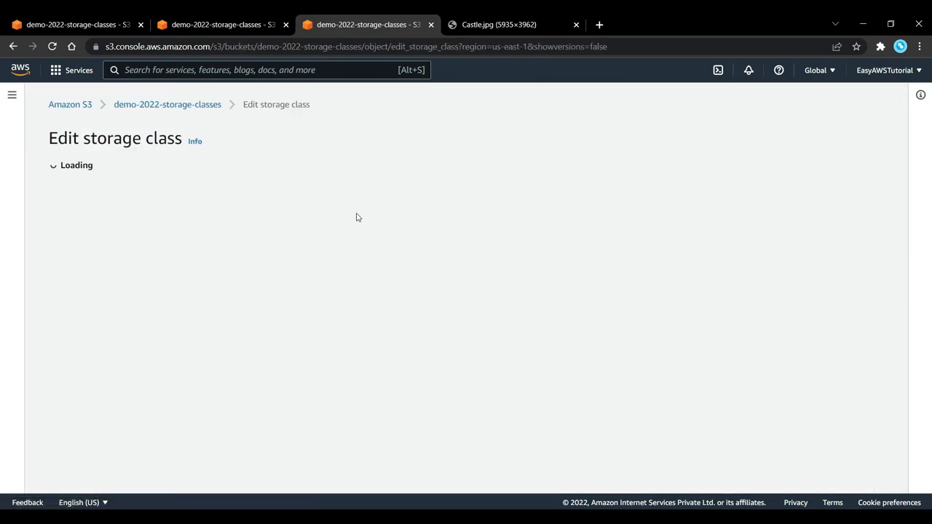
{"action": "scroll", "coordinate": [93, 307], "scroll_direction": "down", "scroll_amount": 3}
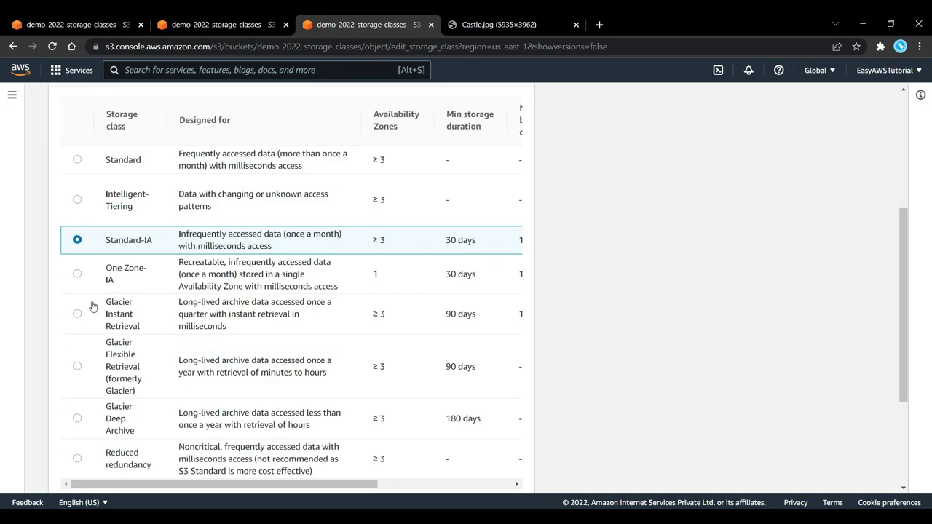
{"action": "left_click", "coordinate": [78, 199]}
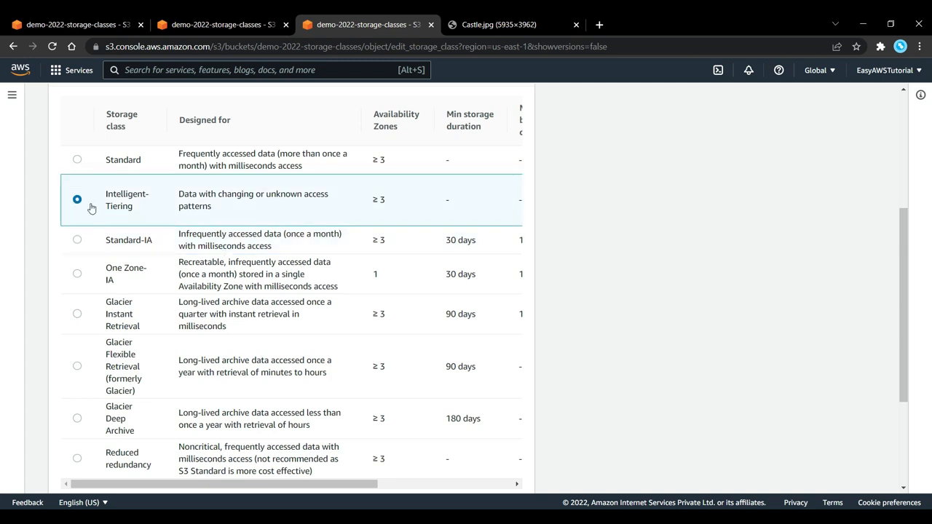
{"action": "scroll", "coordinate": [221, 213], "scroll_direction": "down", "scroll_amount": 1}
{"action": "scroll", "coordinate": [221, 213], "scroll_direction": "down", "scroll_amount": 3}
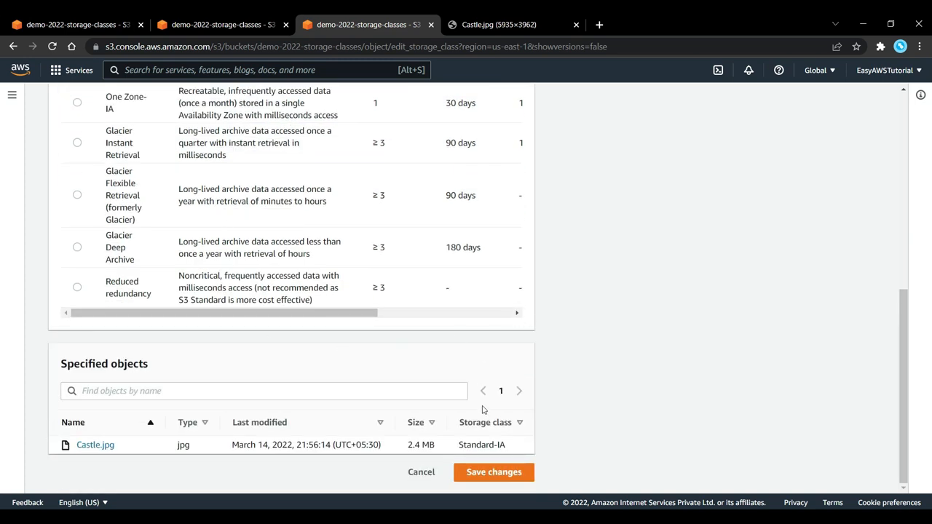
{"action": "left_click", "coordinate": [518, 471]}
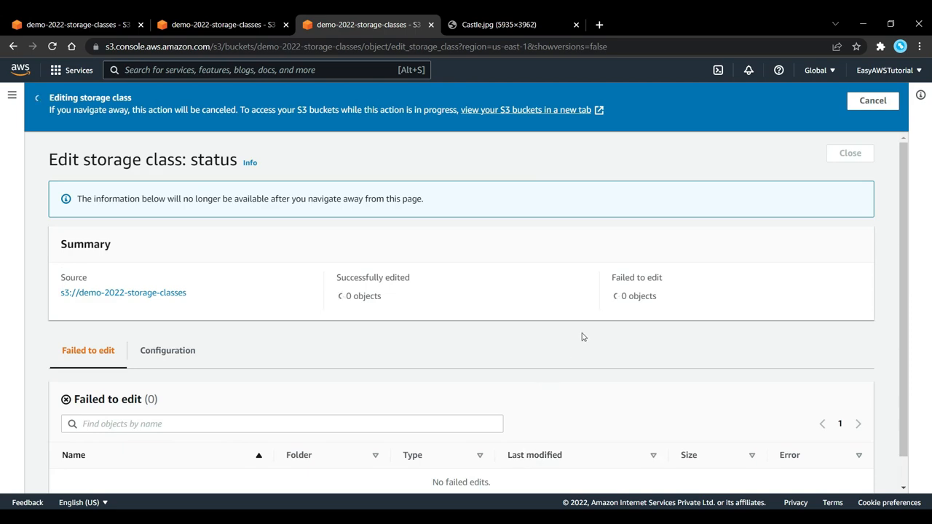
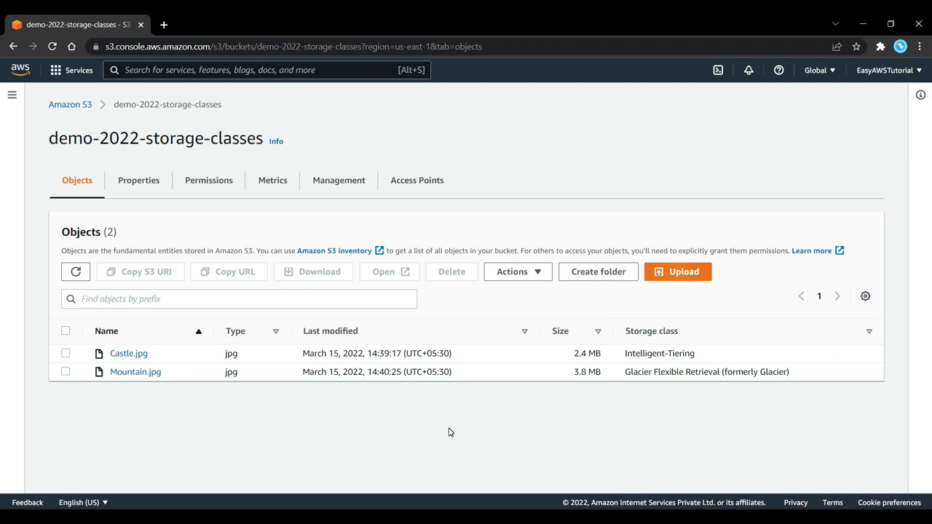
- Start a new lifecycle rule for the demo-2022-storage-classes bucket and name it DemoRule
{"action": "left_click", "coordinate": [340, 180]}
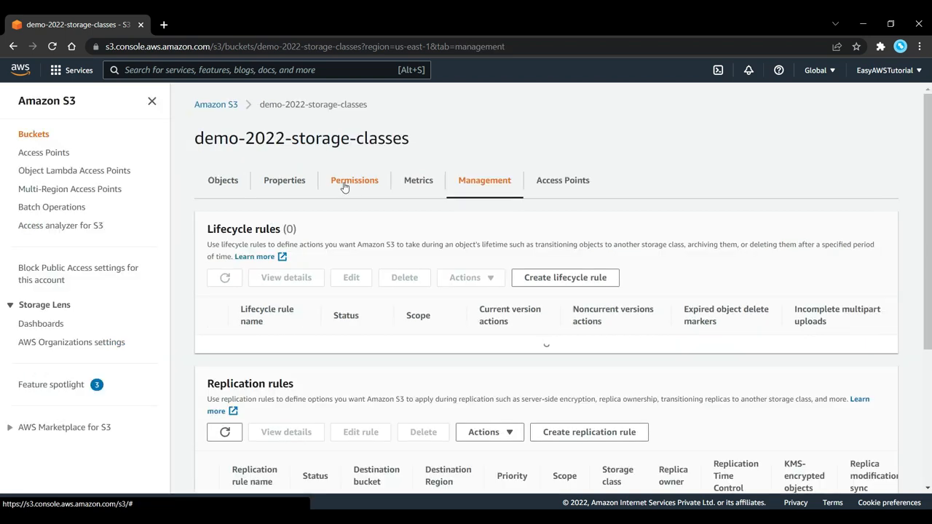
{"action": "left_click_drag", "start_coordinate": [207, 241], "coordinate": [335, 225]}
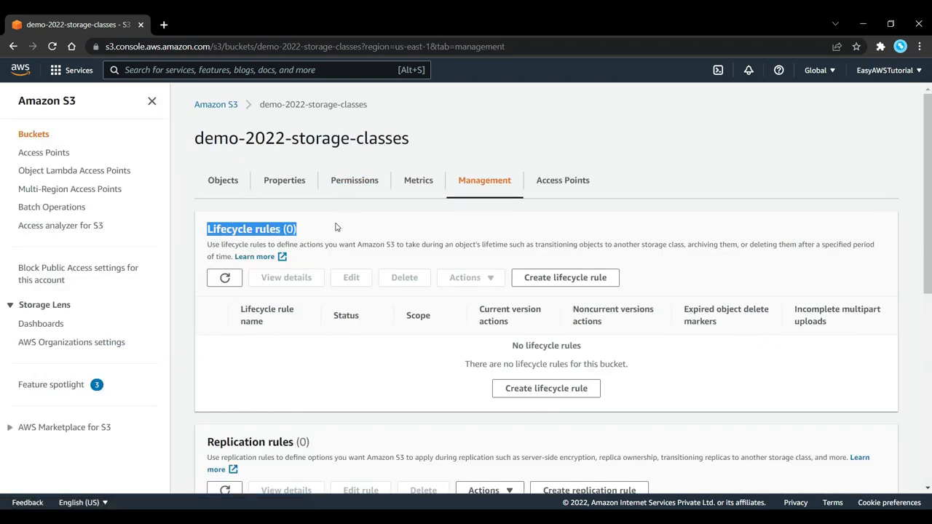
{"action": "left_click", "coordinate": [336, 227]}
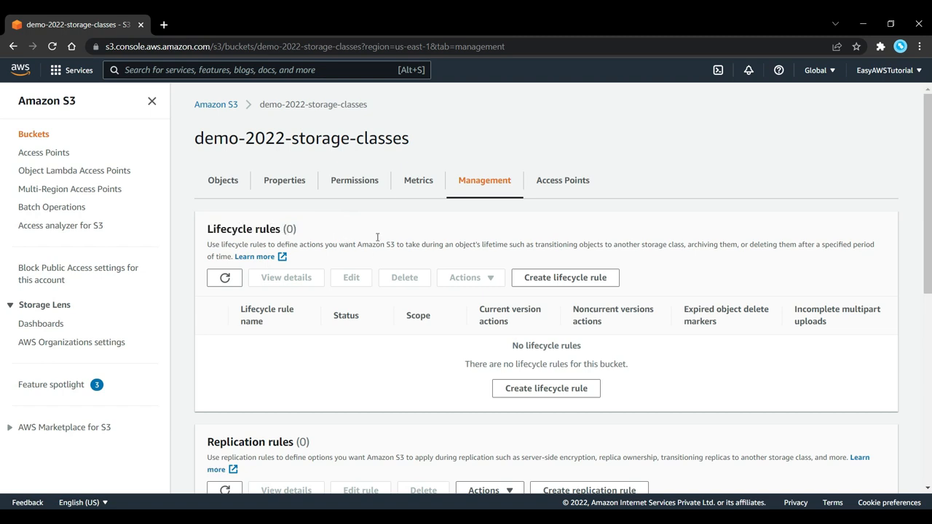
{"action": "left_click", "coordinate": [588, 389]}
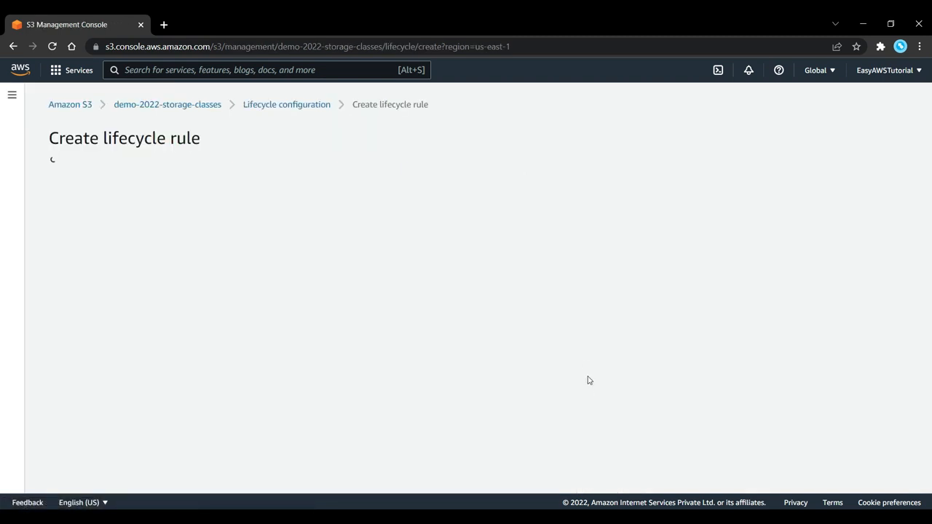
{"action": "left_click", "coordinate": [194, 232]}
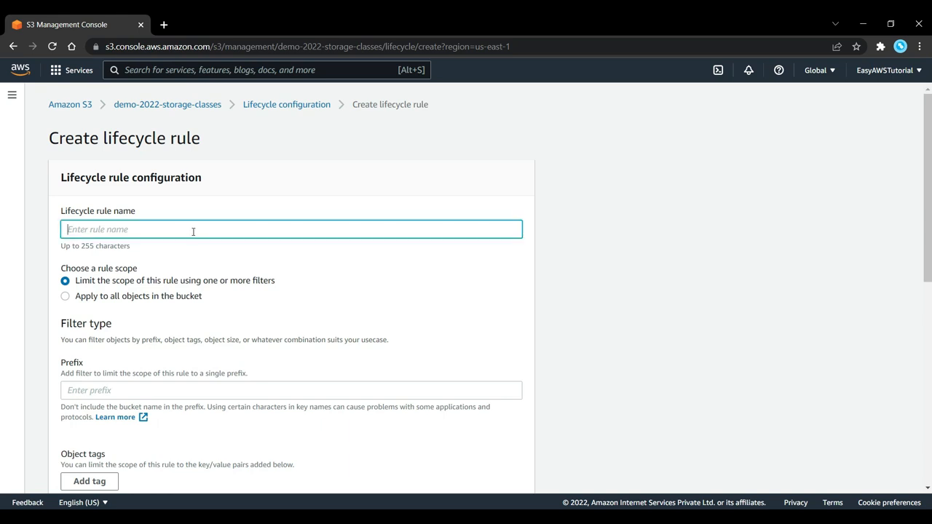
{"action": "type", "text": "DemoRule"}
- Apply the rule to all objects in the bucket and acknowledge that scope
{"action": "left_click", "coordinate": [66, 282]}
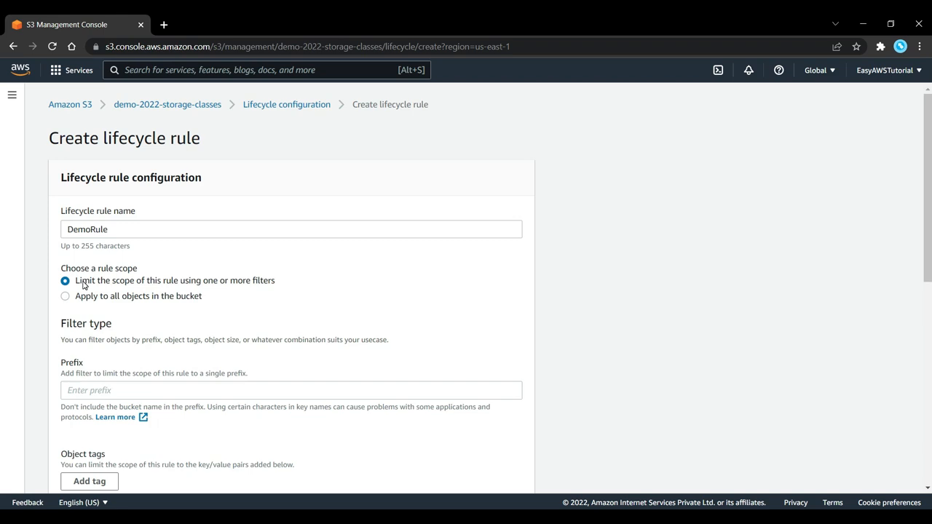
{"action": "left_click", "coordinate": [65, 296]}
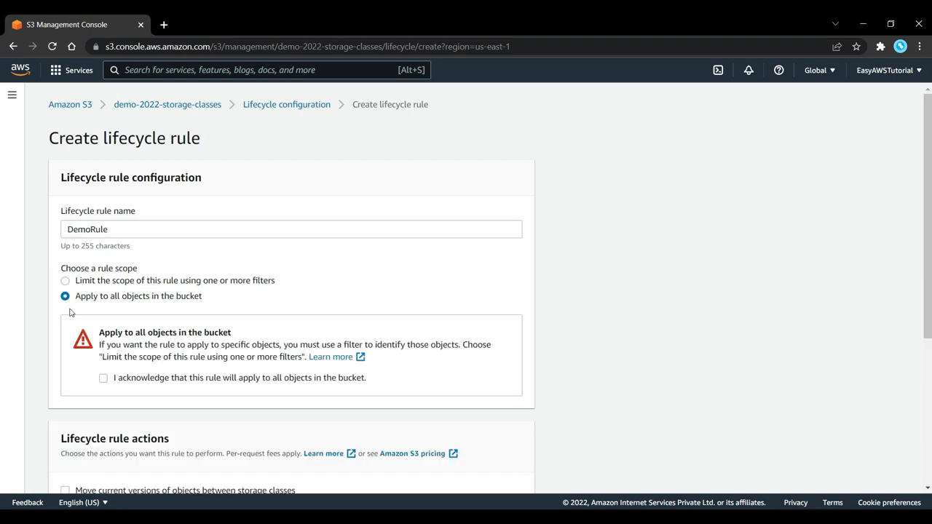
{"action": "left_click", "coordinate": [103, 378]}
- Enable moving current object versions between storage classes, with a transition to Standard-IA 30 days after object creation
{"action": "scroll", "coordinate": [181, 353], "scroll_direction": "down", "scroll_amount": 3}
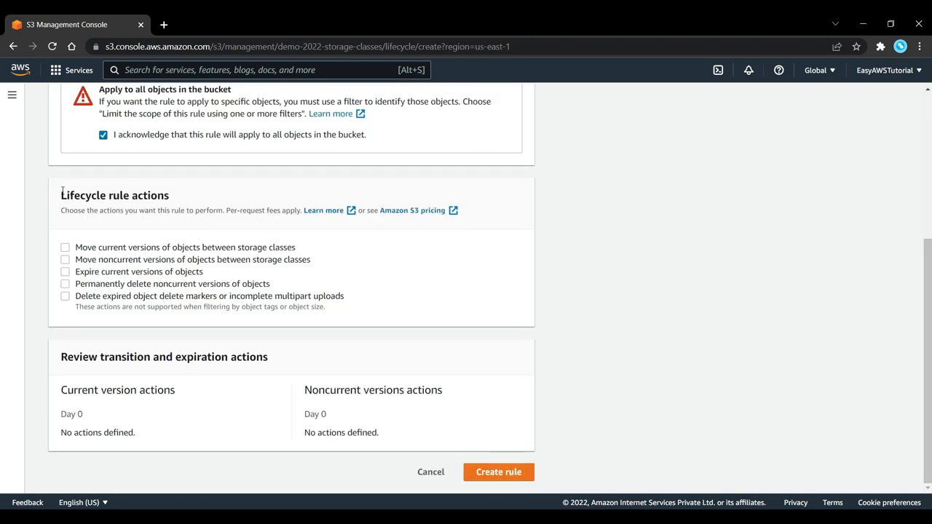
{"action": "left_click_drag", "start_coordinate": [61, 195], "coordinate": [167, 194]}
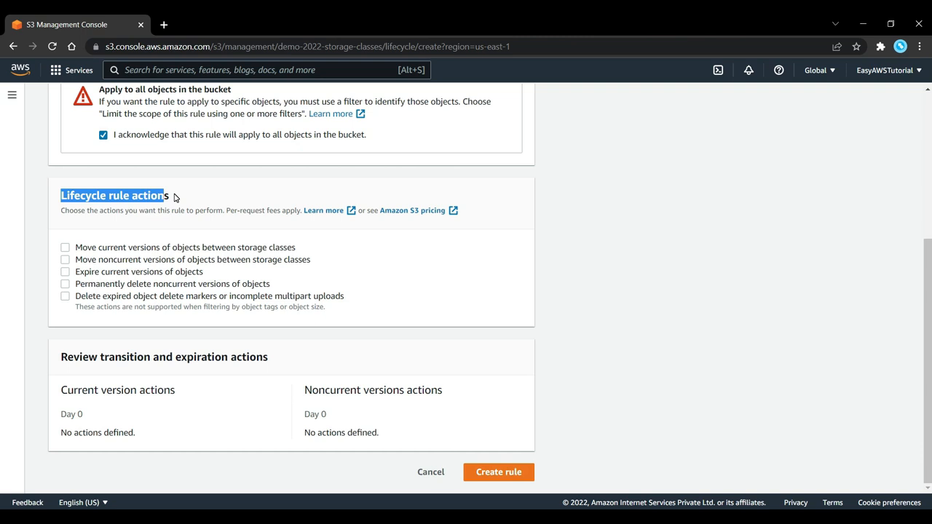
{"action": "left_click", "coordinate": [174, 196]}
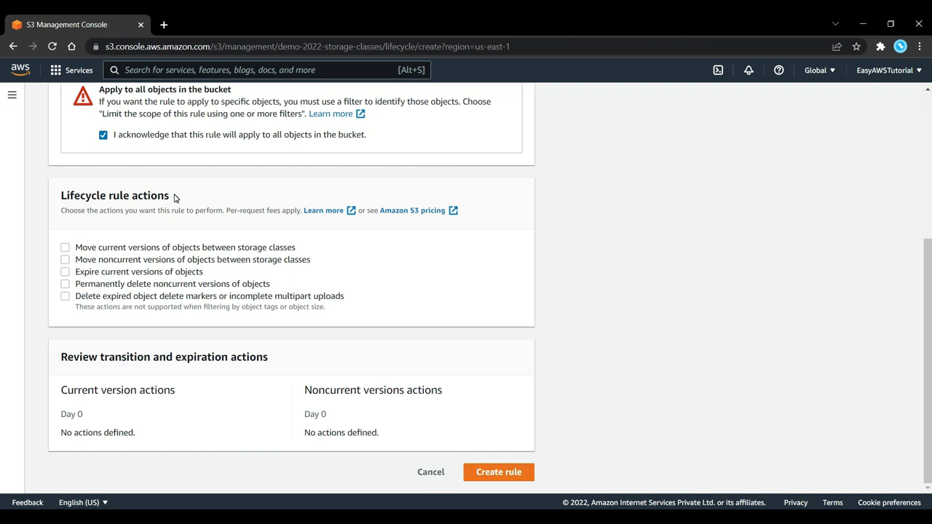
{"action": "left_click", "coordinate": [65, 248]}
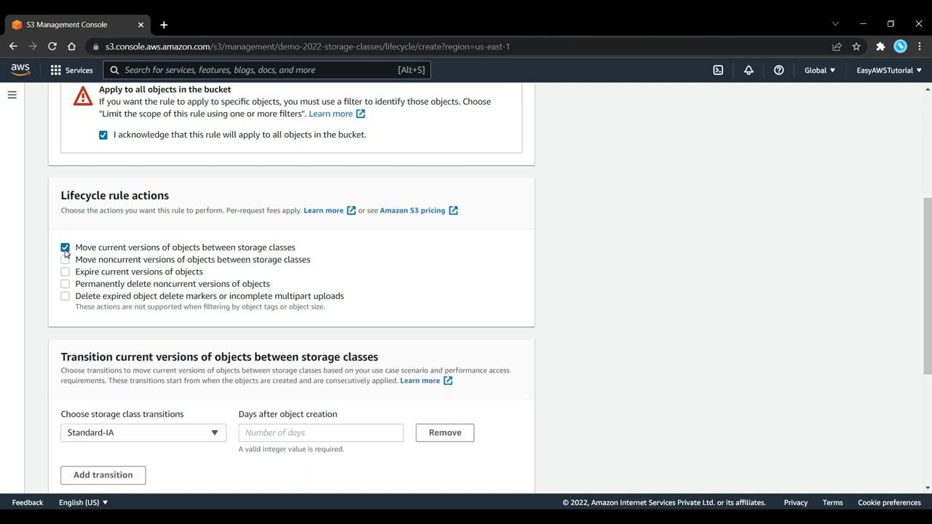
{"action": "scroll", "coordinate": [150, 246], "scroll_direction": "down", "scroll_amount": 3}
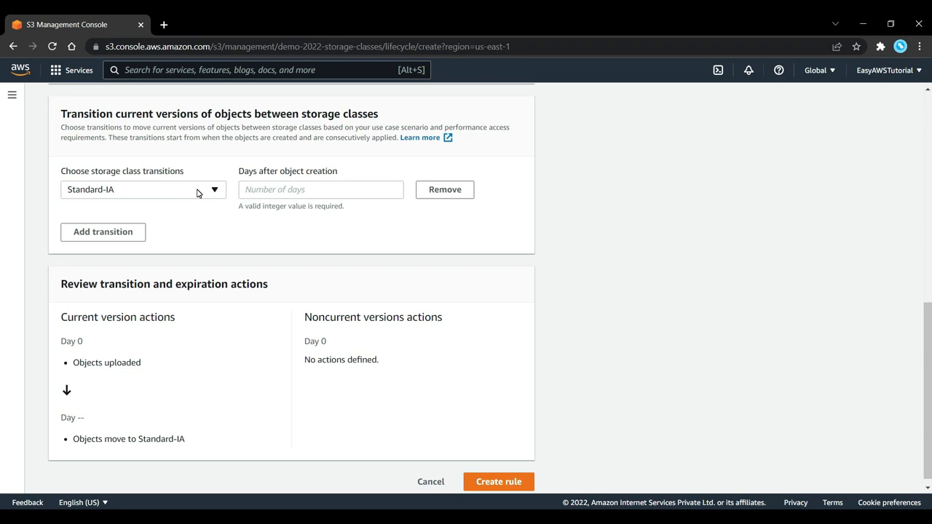
{"action": "left_click", "coordinate": [288, 188]}
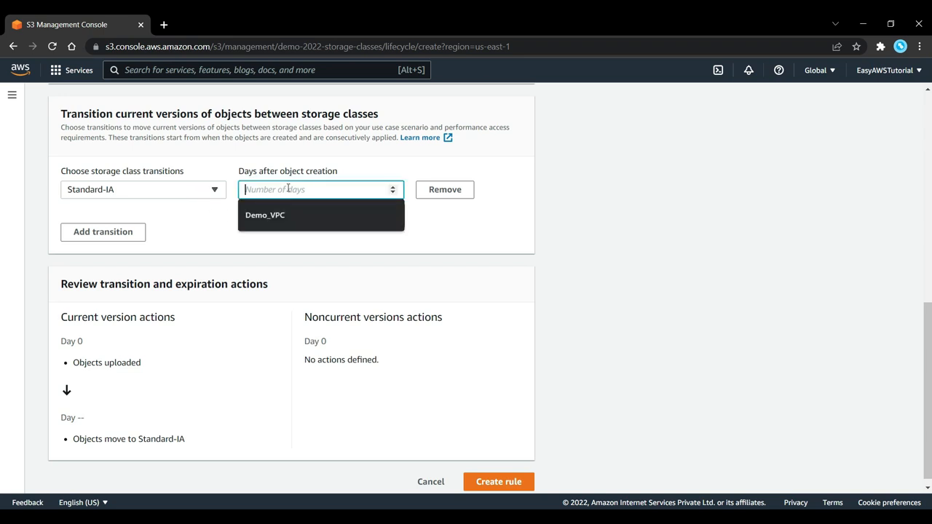
{"action": "type", "text": "30"}
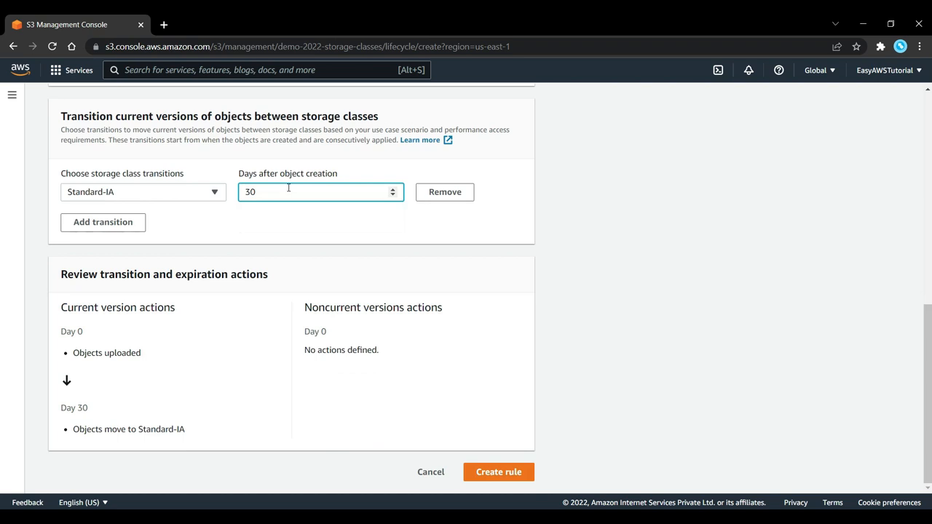
- Add a second current-version transition to Intelligent-Tiering at 70 days after object creation
{"action": "left_click", "coordinate": [133, 221]}
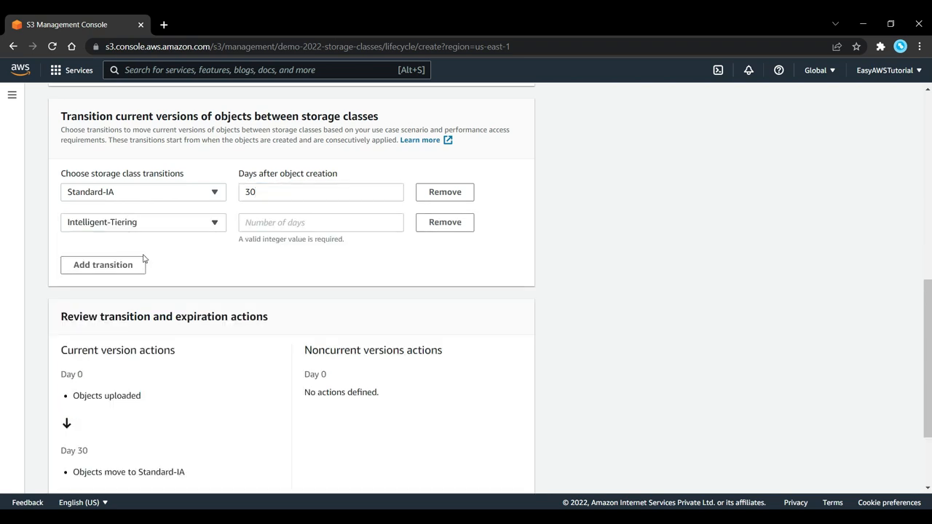
{"action": "left_click", "coordinate": [308, 222]}
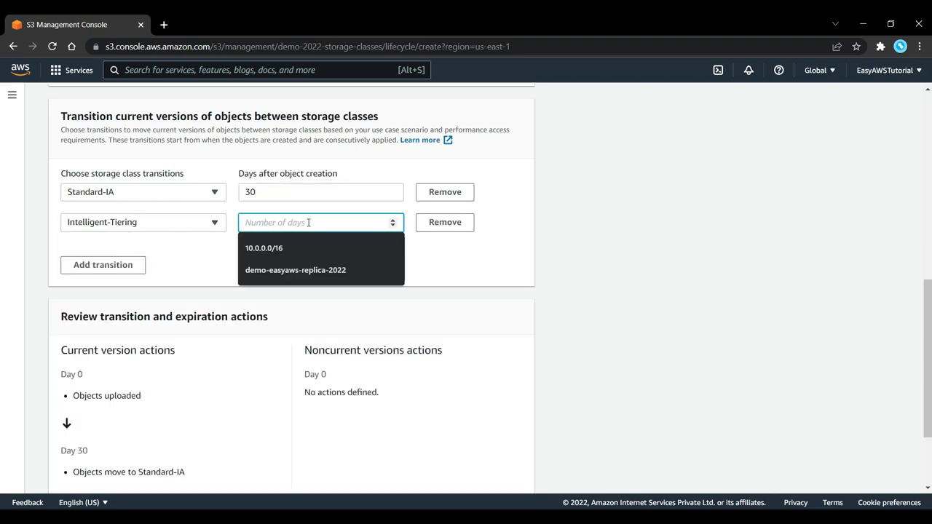
{"action": "type", "text": "7"}
{"action": "key", "text": "BackSpace"}
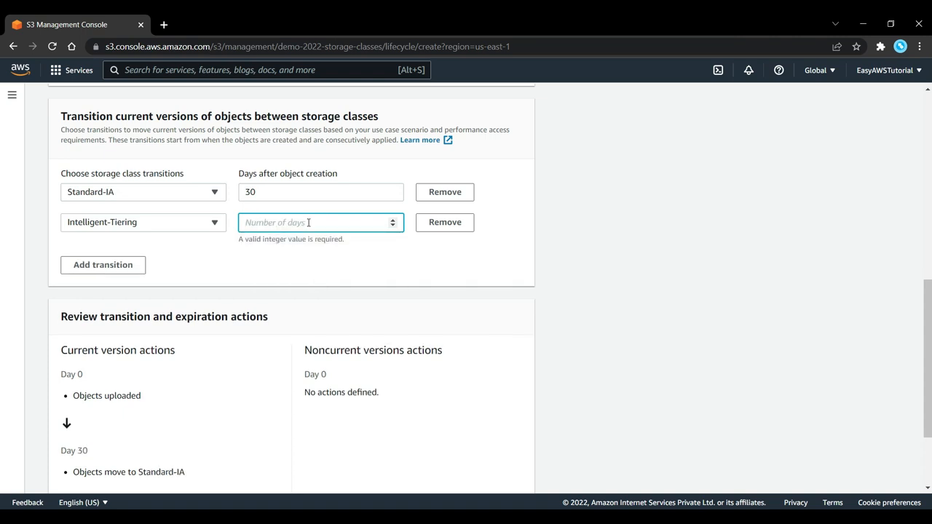
{"action": "type", "text": "70"}
{"action": "left_click", "coordinate": [269, 252]}
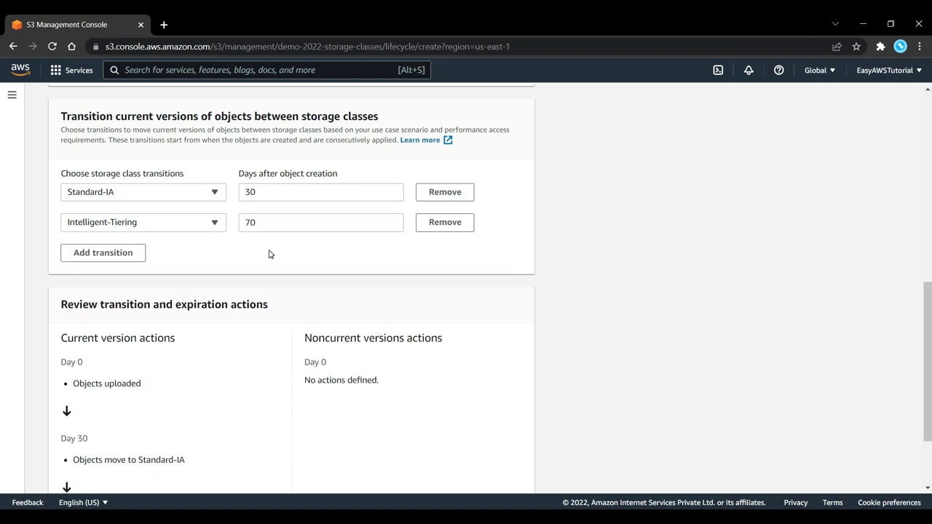
- Add a third current-version transition to Glacier Flexible Retrieval at 180 days after object creation
{"action": "left_click", "coordinate": [126, 255]}
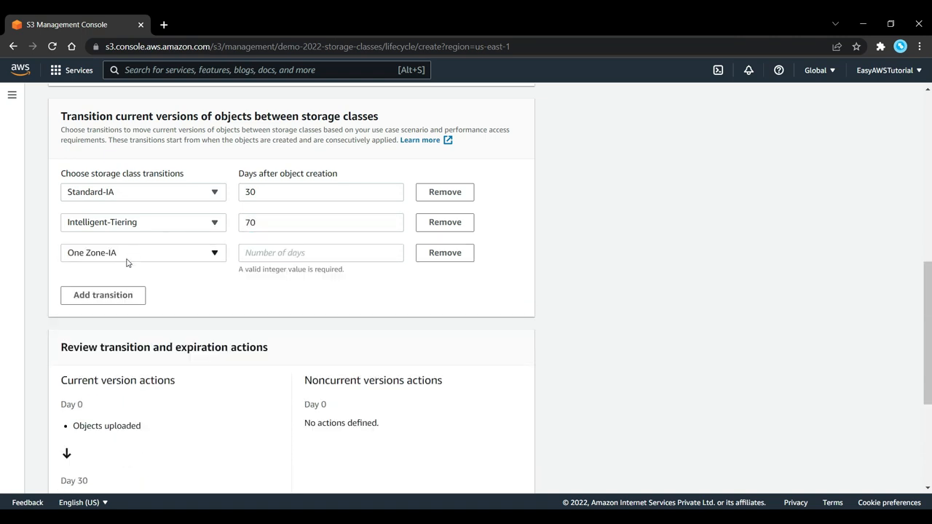
{"action": "left_click", "coordinate": [131, 257]}
{"action": "scroll", "coordinate": [139, 342], "scroll_direction": "down", "scroll_amount": 3}
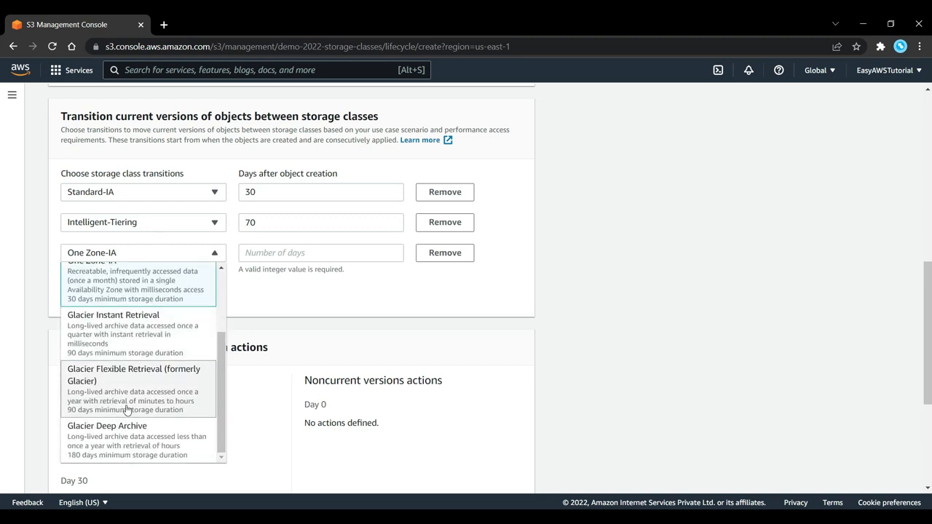
{"action": "left_click", "coordinate": [125, 386]}
{"action": "left_click", "coordinate": [284, 252]}
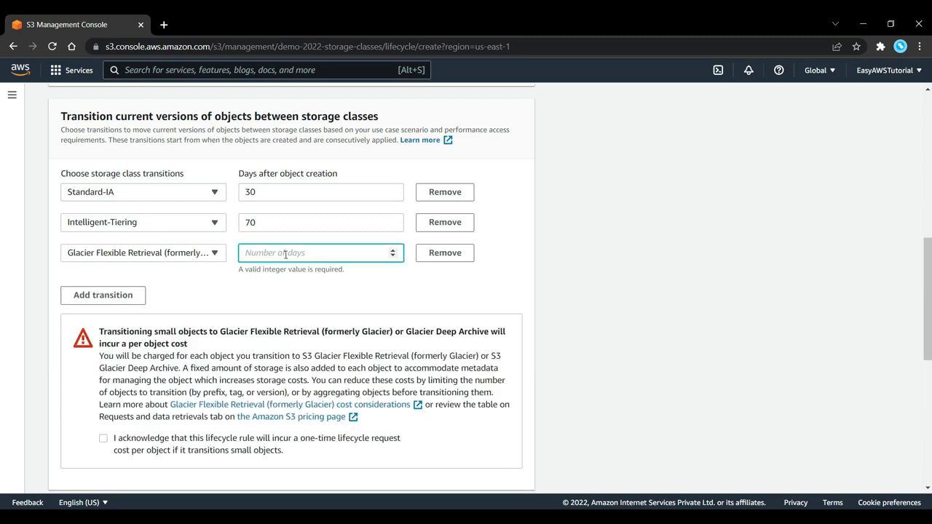
{"action": "type", "text": "180"}
- Add a fourth current-version transition to Glacier Deep Archive at 365 days after object creation
{"action": "left_click", "coordinate": [102, 282]}
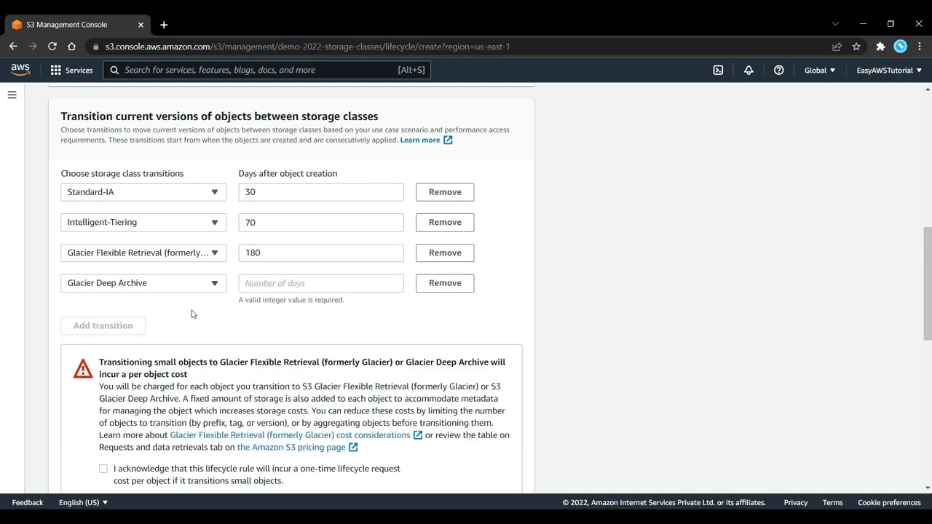
{"action": "left_click", "coordinate": [278, 282]}
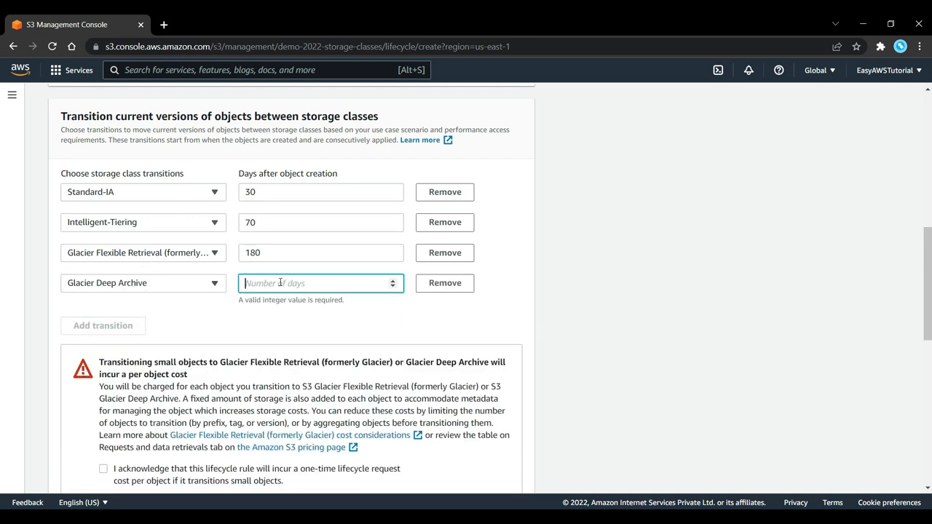
{"action": "type", "text": "360"}
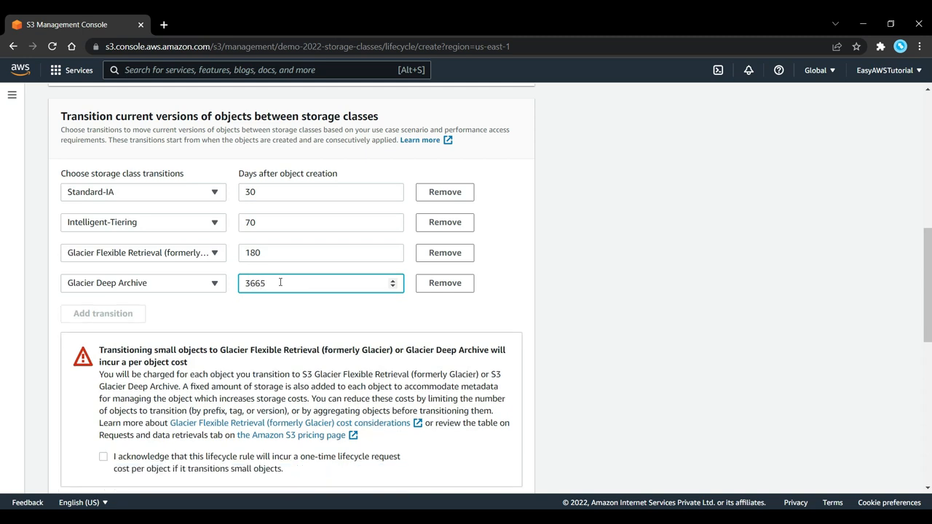
{"action": "key", "text": "BackSpace"}
{"action": "type", "text": "5"}
{"action": "left_click", "coordinate": [213, 304]}
- Acknowledge the one-time lifecycle request cost per object for transitioning small objects, and read the cost warning's heading
{"action": "scroll", "coordinate": [315, 332], "scroll_direction": "down", "scroll_amount": 2}
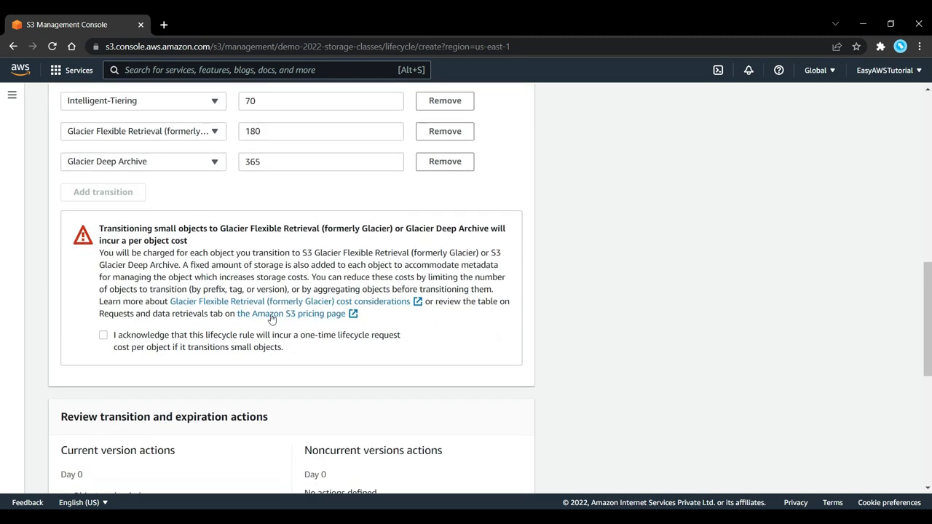
{"action": "left_click", "coordinate": [102, 335]}
{"action": "left_click_drag", "start_coordinate": [99, 228], "coordinate": [223, 247]}
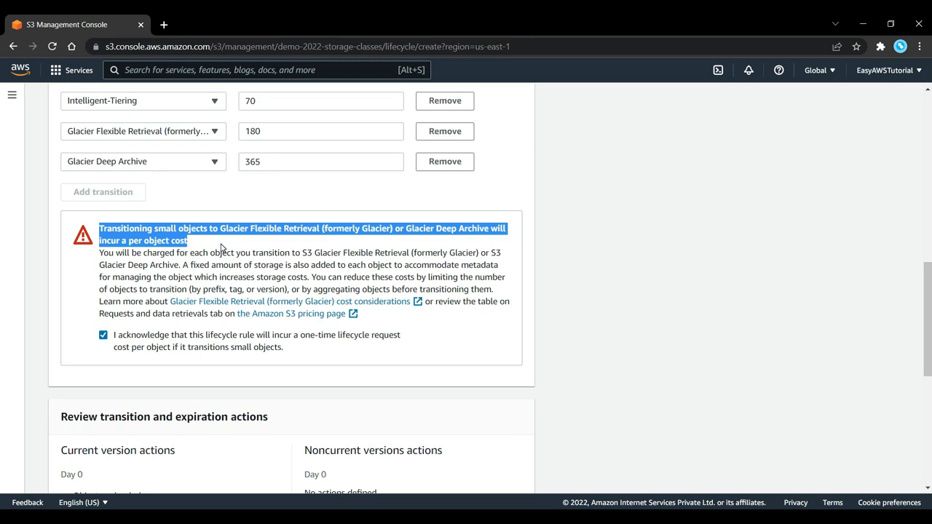
{"action": "left_click", "coordinate": [222, 248]}
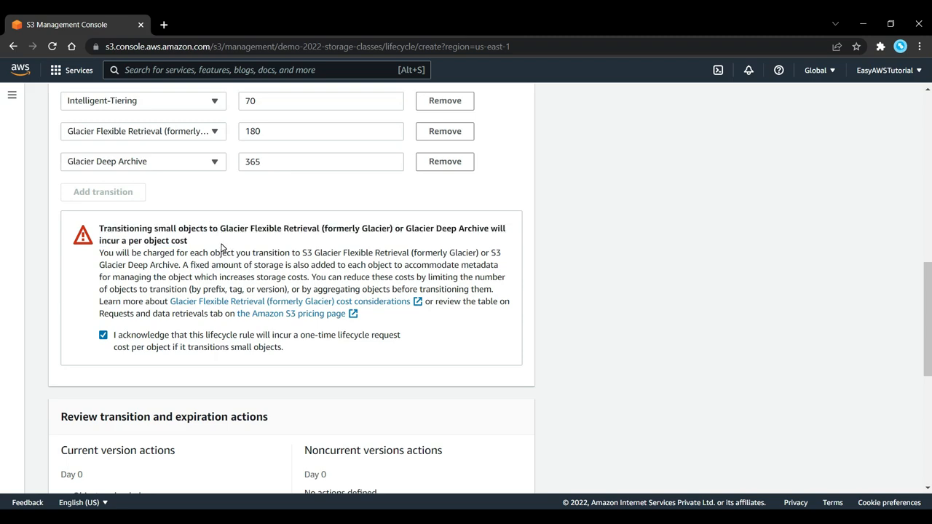
- Enable expiring current versions of objects and set the expiration to 700 days after object creation
{"action": "scroll", "coordinate": [223, 250], "scroll_direction": "up", "scroll_amount": 7}
{"action": "scroll", "coordinate": [222, 250], "scroll_direction": "down", "scroll_amount": 2}
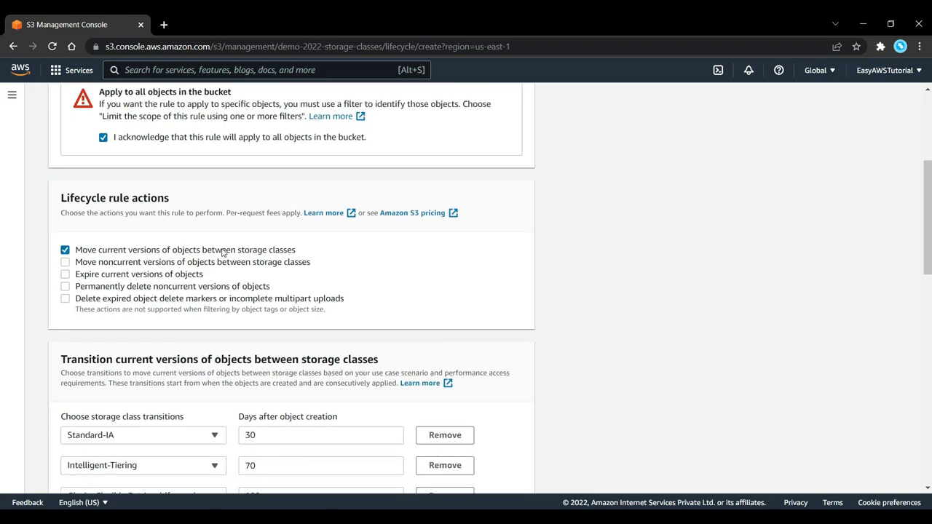
{"action": "left_click", "coordinate": [66, 274]}
{"action": "scroll", "coordinate": [94, 277], "scroll_direction": "down", "scroll_amount": 4}
{"action": "scroll", "coordinate": [94, 277], "scroll_direction": "down", "scroll_amount": 5}
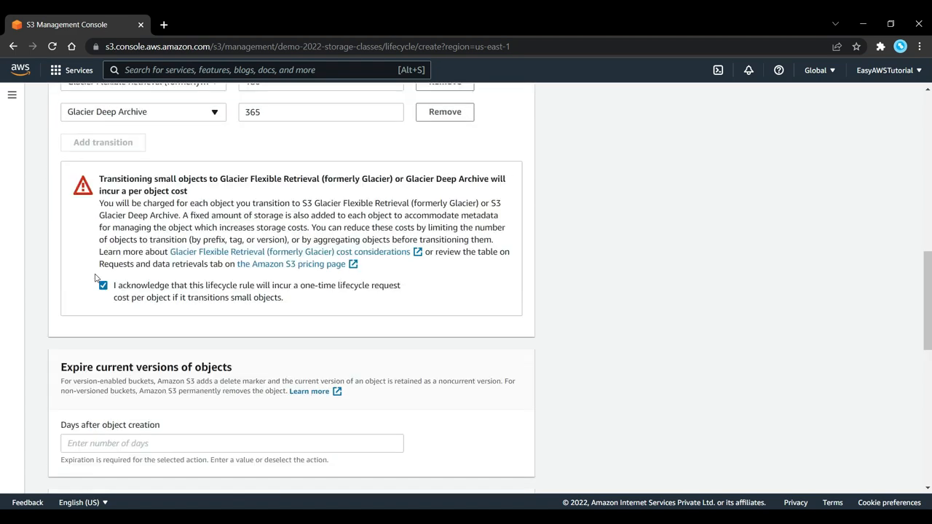
{"action": "left_click", "coordinate": [97, 310]}
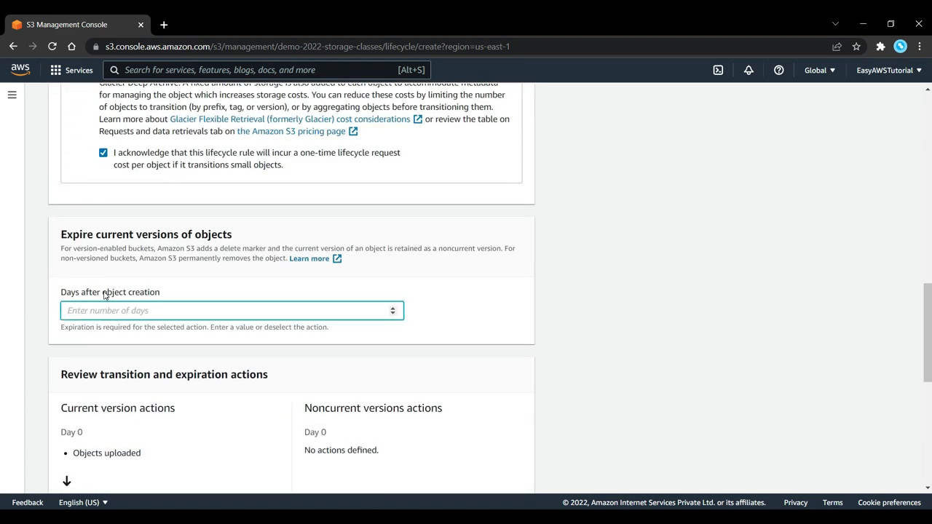
{"action": "type", "text": "700"}
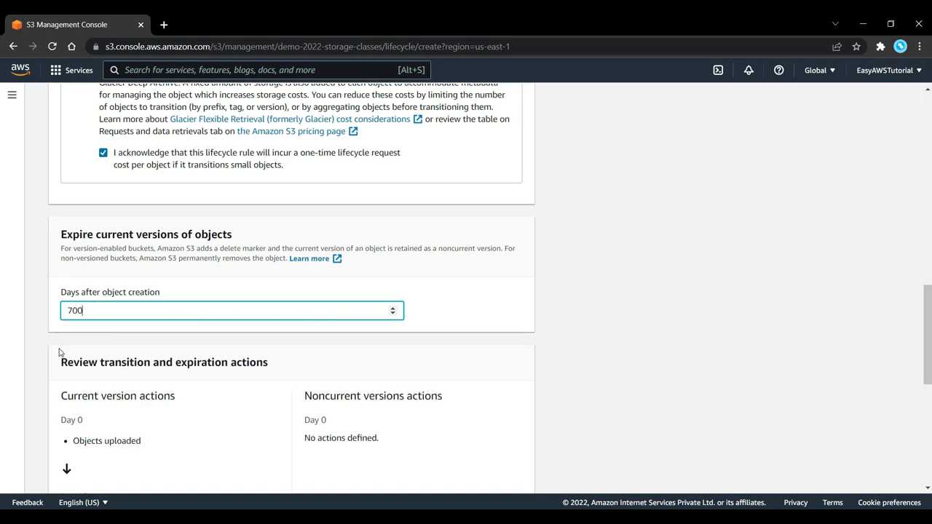
{"action": "left_click", "coordinate": [213, 282]}
- Enable moving noncurrent versions of objects between storage classes among the lifecycle rule actions
{"action": "scroll", "coordinate": [221, 280], "scroll_direction": "up", "scroll_amount": 5}
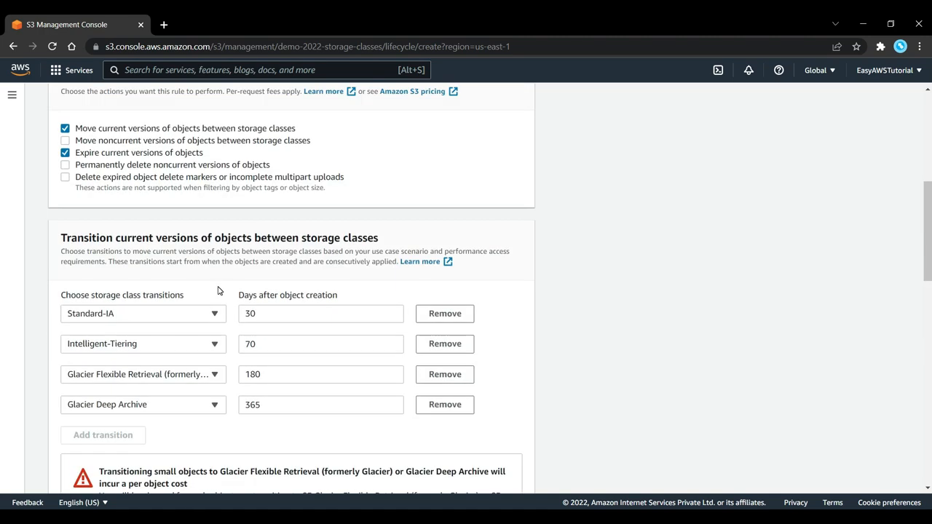
{"action": "scroll", "coordinate": [216, 291], "scroll_direction": "up", "scroll_amount": 3}
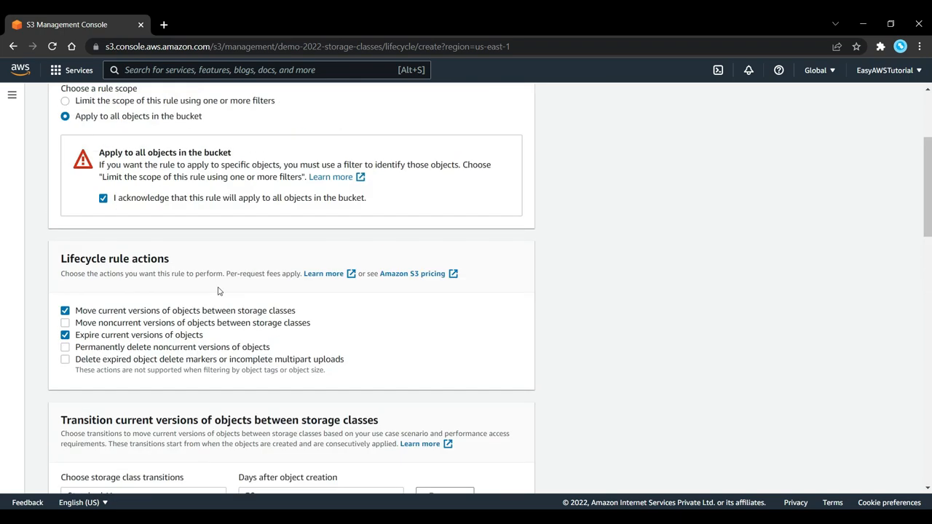
{"action": "left_click", "coordinate": [65, 322]}
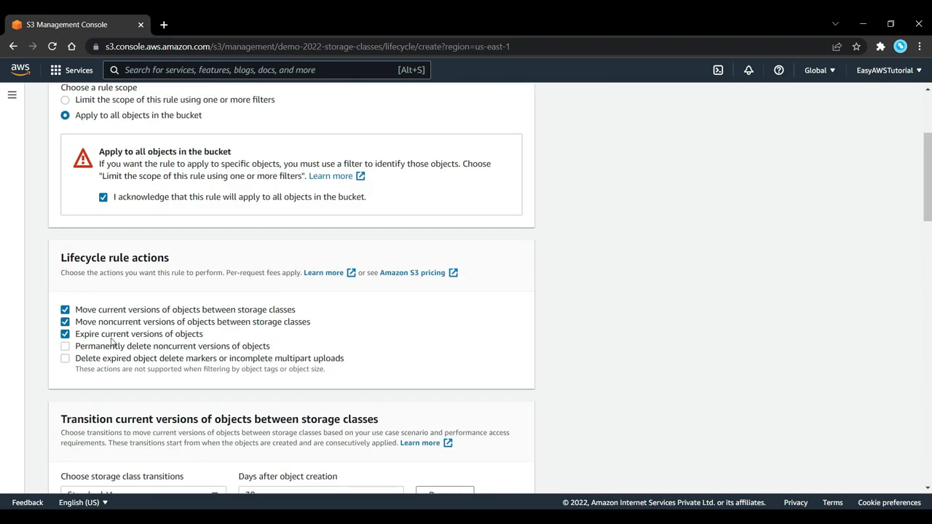
- Set noncurrent versions to transition to Glacier Flexible Retrieval 60 days after becoming noncurrent, and acknowledge the one-time lifecycle request cost
{"action": "scroll", "coordinate": [112, 343], "scroll_direction": "down", "scroll_amount": 6}
{"action": "left_click", "coordinate": [154, 323]}
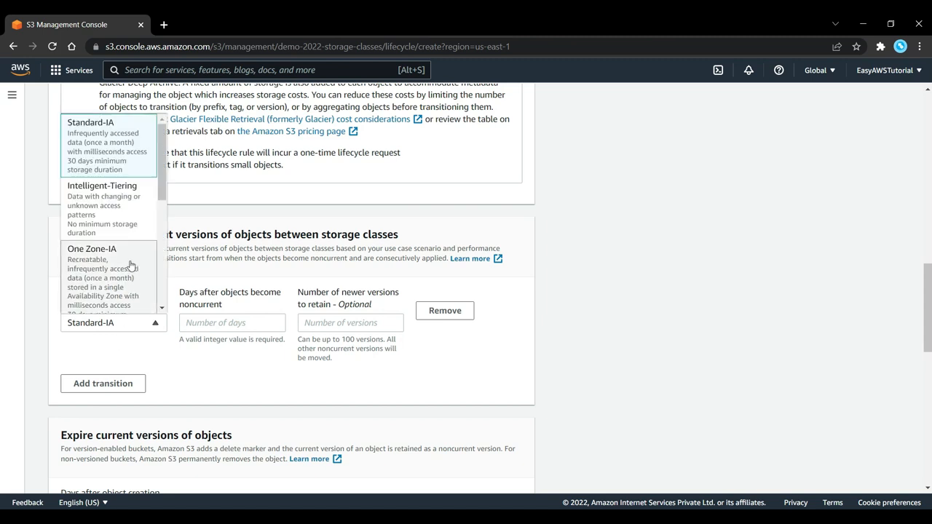
{"action": "scroll", "coordinate": [114, 264], "scroll_direction": "down", "scroll_amount": 2}
{"action": "left_click", "coordinate": [114, 264]}
{"action": "left_click", "coordinate": [206, 323]}
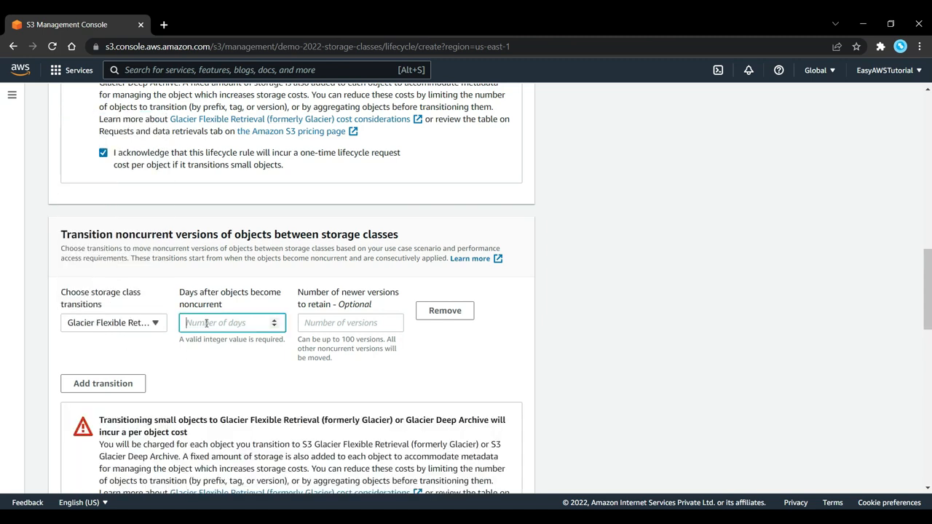
{"action": "type", "text": "60"}
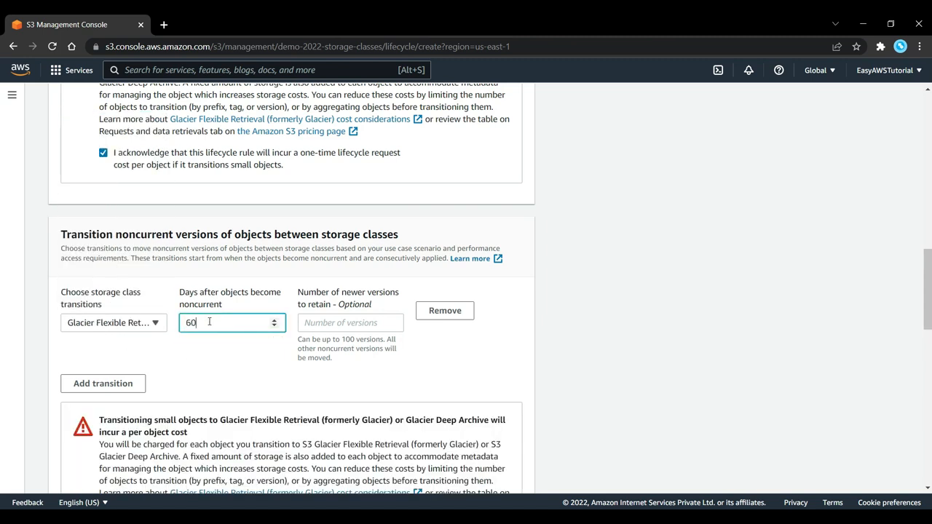
{"action": "left_click", "coordinate": [233, 359]}
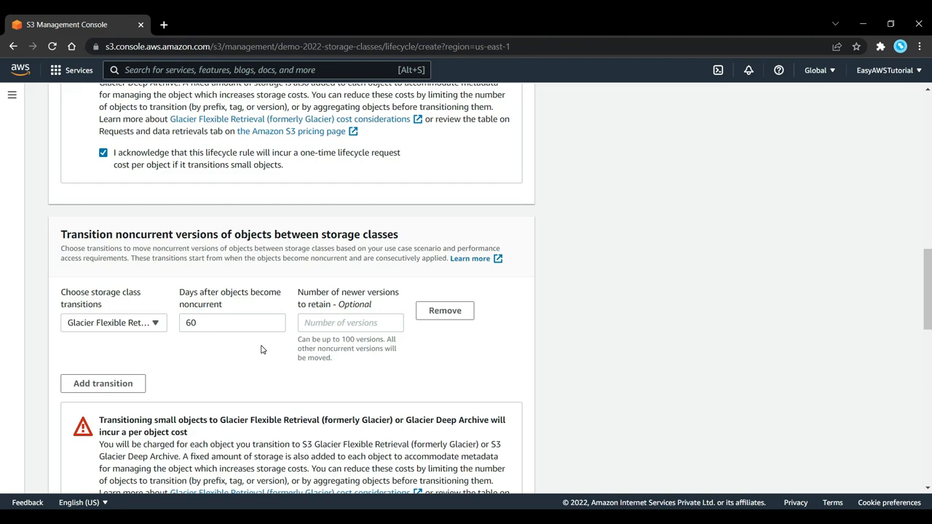
{"action": "scroll", "coordinate": [267, 343], "scroll_direction": "down", "scroll_amount": 3}
{"action": "left_click", "coordinate": [103, 345]}
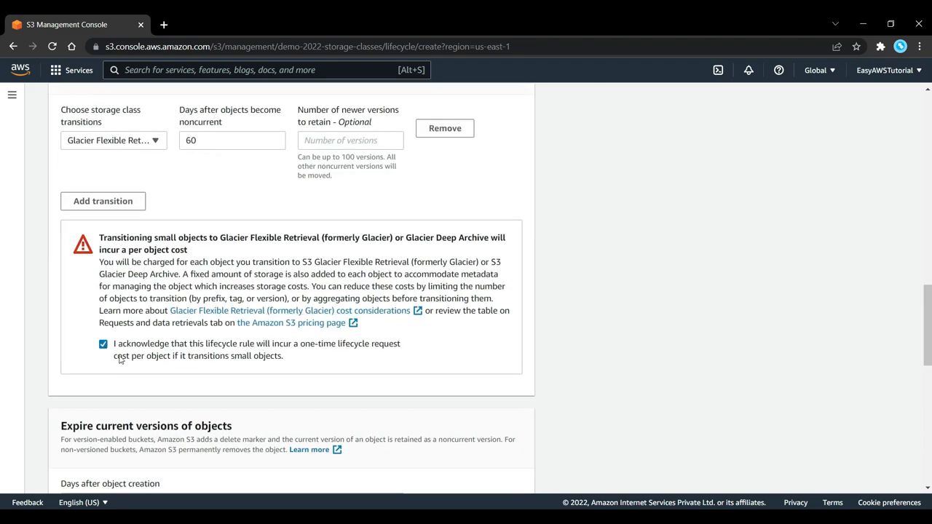
- Review the timeline of current version actions, from object upload through each storage class transition to expiration
{"action": "scroll", "coordinate": [205, 204], "scroll_direction": "down", "scroll_amount": 2}
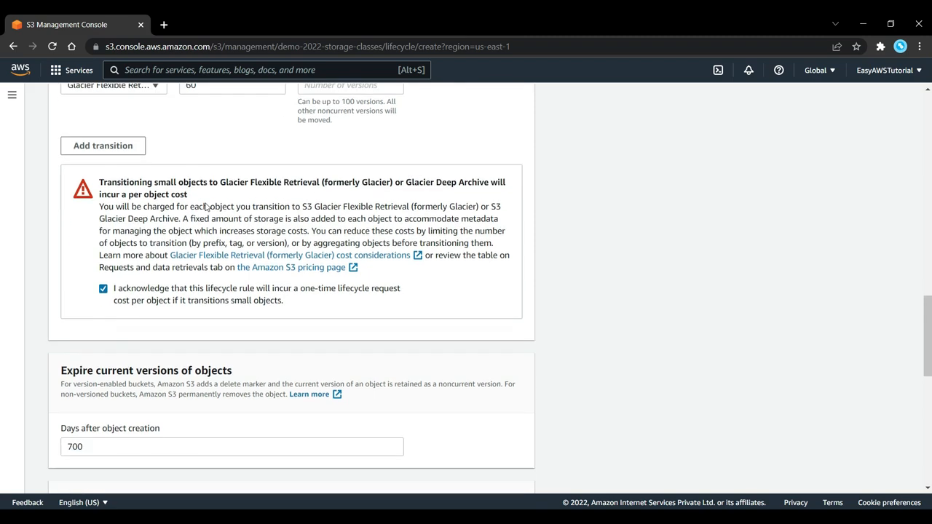
{"action": "scroll", "coordinate": [206, 207], "scroll_direction": "down", "scroll_amount": 7}
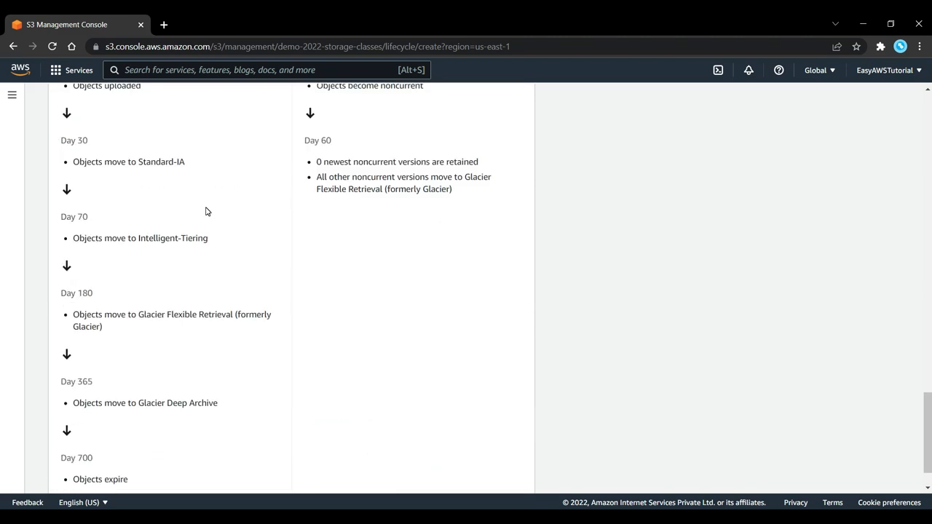
{"action": "scroll", "coordinate": [206, 210], "scroll_direction": "up", "scroll_amount": 2}
{"action": "scroll", "coordinate": [216, 196], "scroll_direction": "up", "scroll_amount": 2}
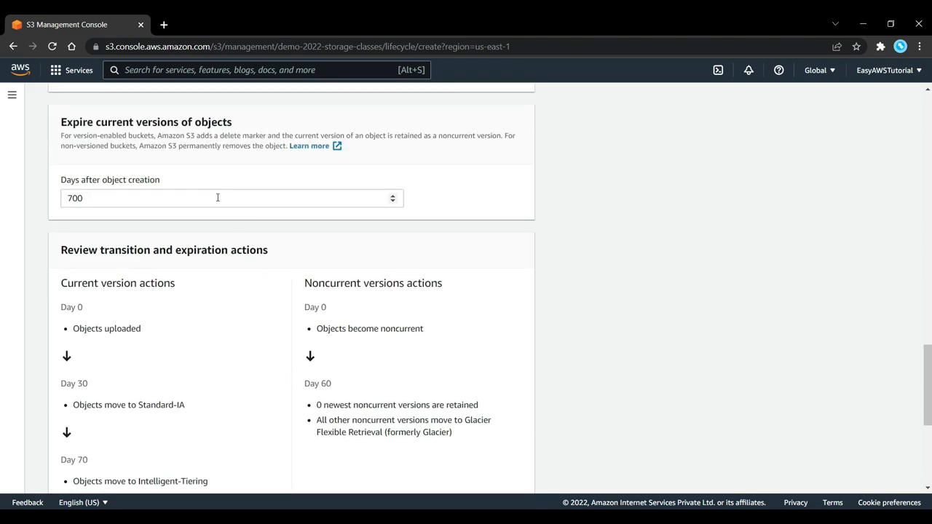
{"action": "scroll", "coordinate": [216, 208], "scroll_direction": "down", "scroll_amount": 2}
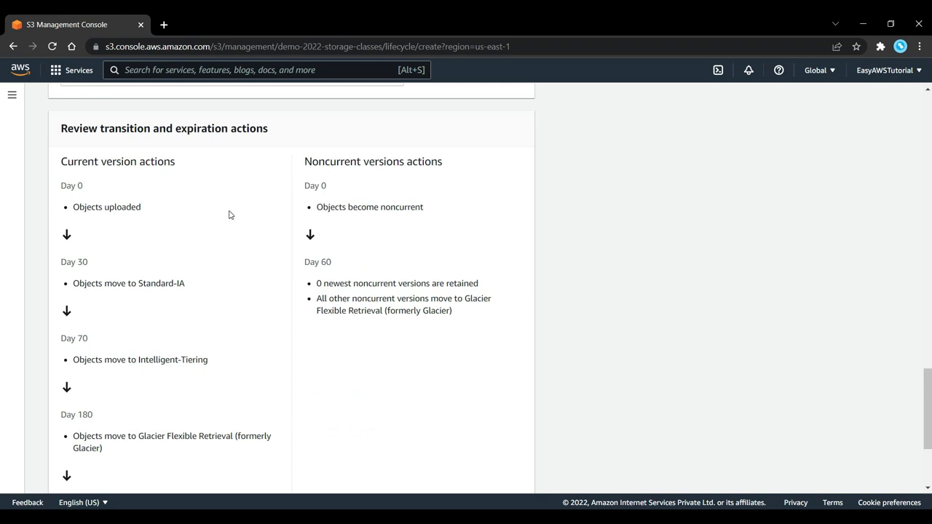
{"action": "left_click_drag", "start_coordinate": [74, 206], "coordinate": [166, 216]}
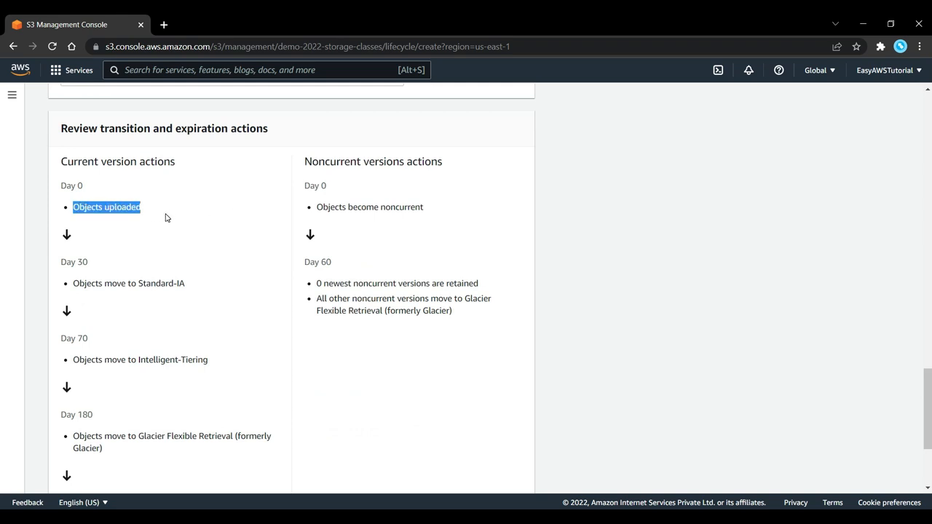
{"action": "left_click", "coordinate": [162, 223]}
{"action": "left_click_drag", "start_coordinate": [73, 282], "coordinate": [188, 282]}
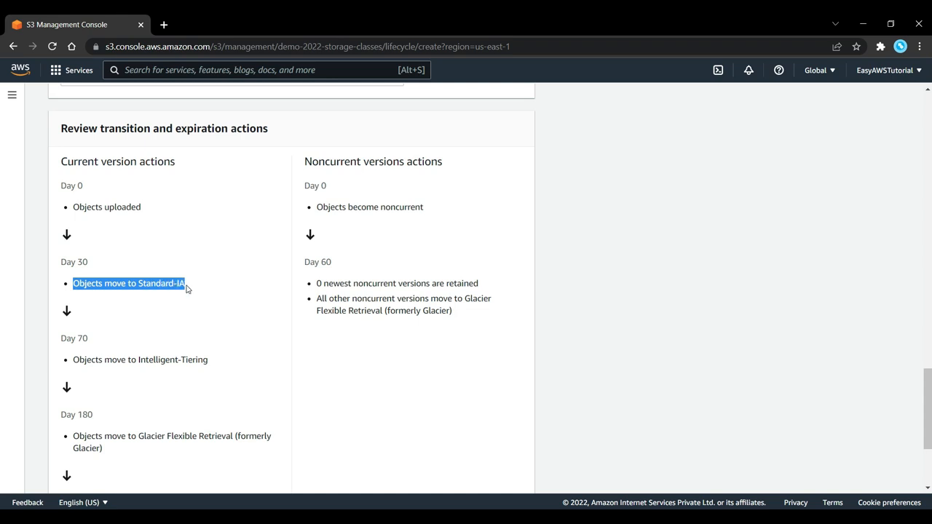
{"action": "left_click_drag", "start_coordinate": [74, 359], "coordinate": [205, 359]}
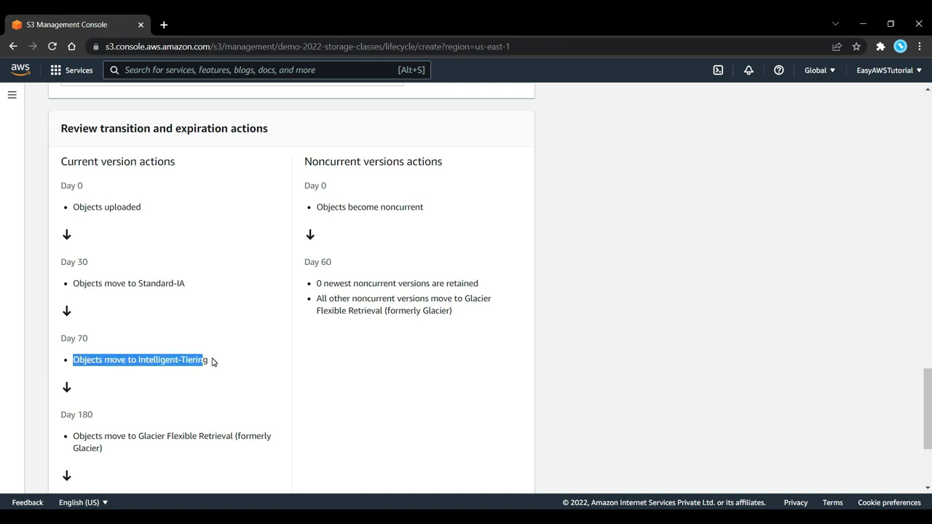
{"action": "scroll", "coordinate": [210, 360], "scroll_direction": "down", "scroll_amount": 3}
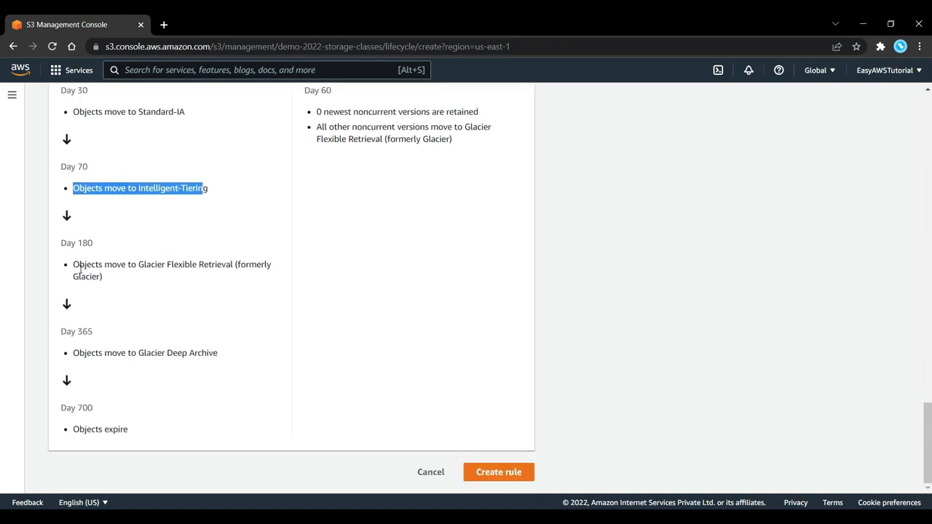
{"action": "left_click_drag", "start_coordinate": [74, 264], "coordinate": [114, 284]}
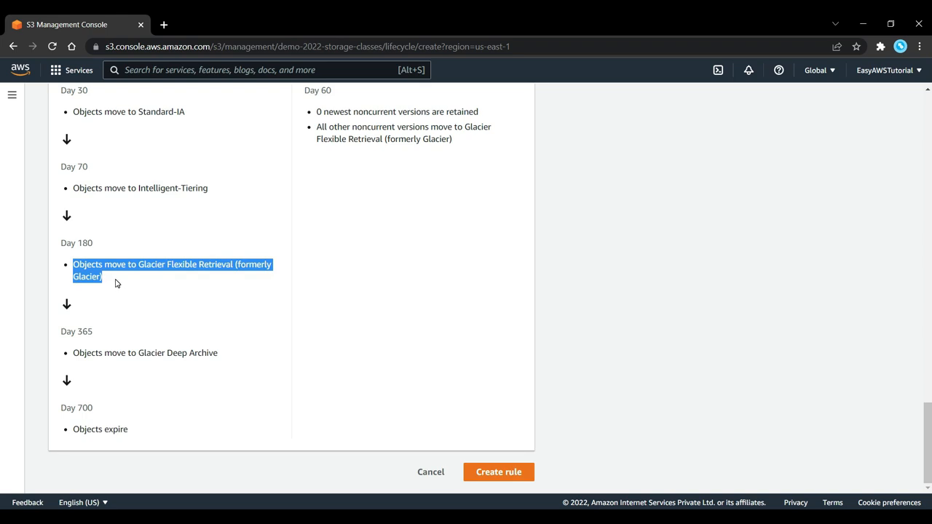
{"action": "left_click_drag", "start_coordinate": [168, 364], "coordinate": [210, 362]}
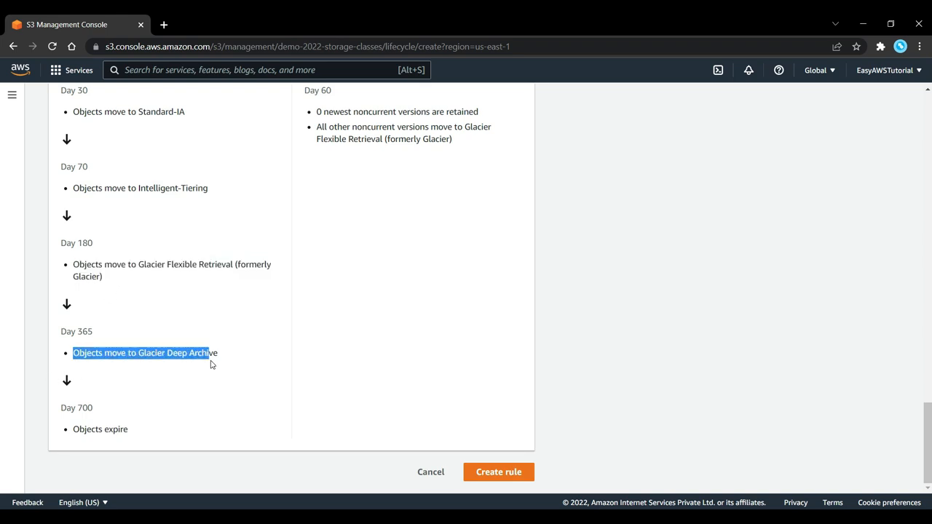
{"action": "left_click", "coordinate": [212, 359]}
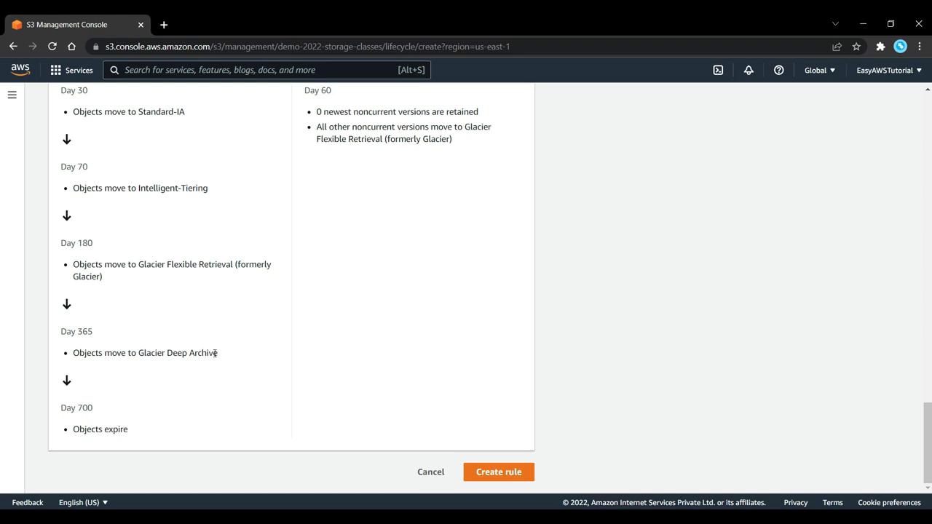
{"action": "left_click_drag", "start_coordinate": [72, 430], "coordinate": [162, 439]}
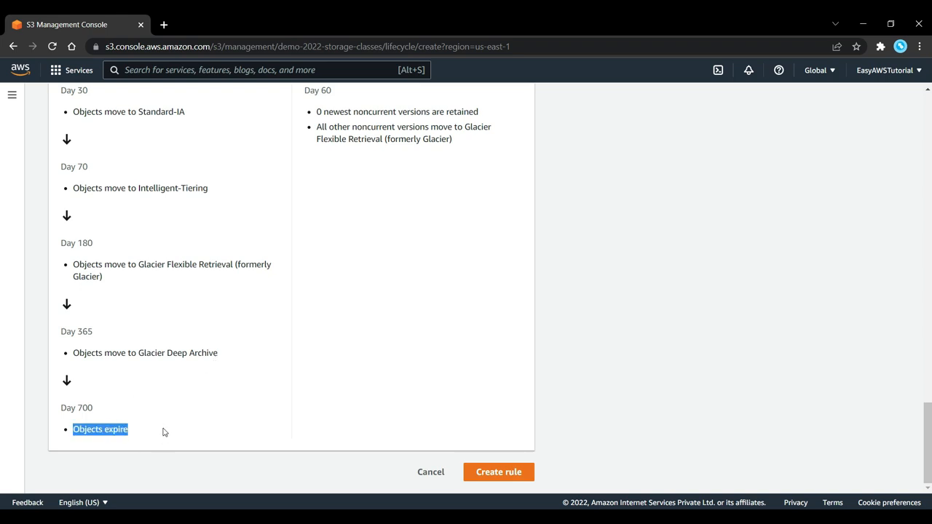
- Check the noncurrent versions actions in the review timeline and create the lifecycle rule
{"action": "scroll", "coordinate": [294, 406], "scroll_direction": "up", "scroll_amount": 4}
{"action": "scroll", "coordinate": [283, 403], "scroll_direction": "down", "scroll_amount": 2}
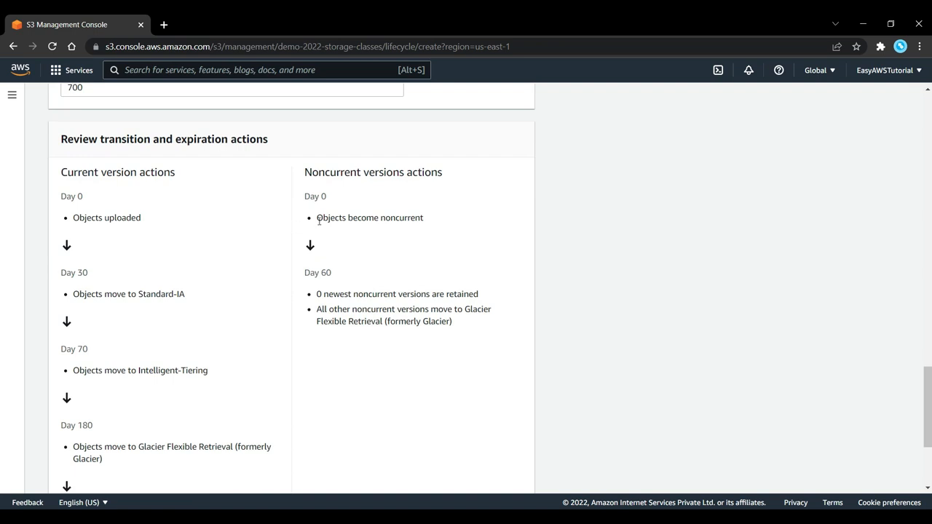
{"action": "left_click_drag", "start_coordinate": [316, 218], "coordinate": [446, 235]}
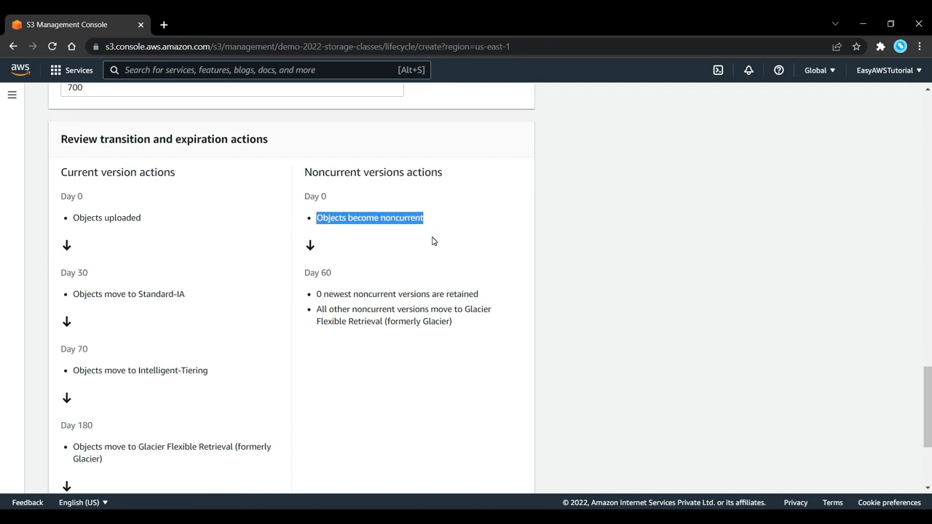
{"action": "left_click", "coordinate": [433, 239]}
{"action": "left_click_drag", "start_coordinate": [316, 294], "coordinate": [520, 321]}
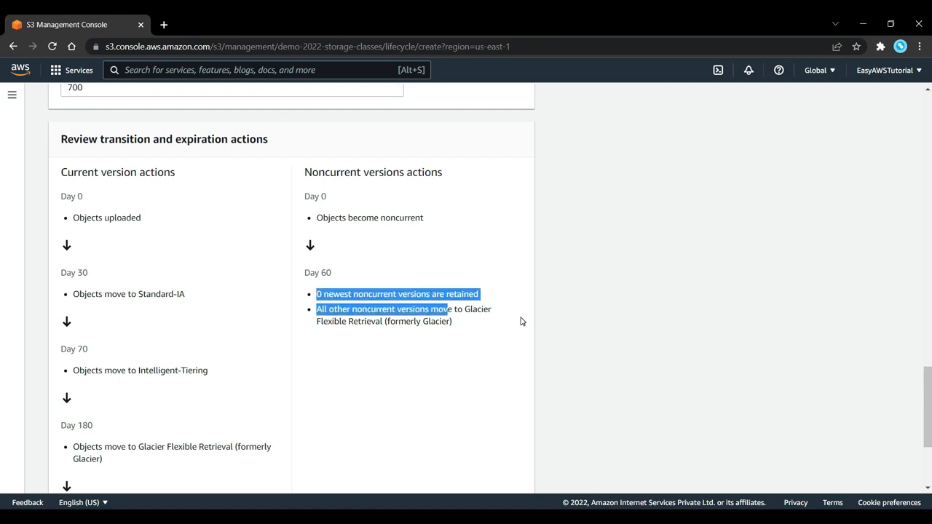
{"action": "left_click", "coordinate": [463, 325]}
{"action": "left_click_drag", "start_coordinate": [309, 295], "coordinate": [461, 349]}
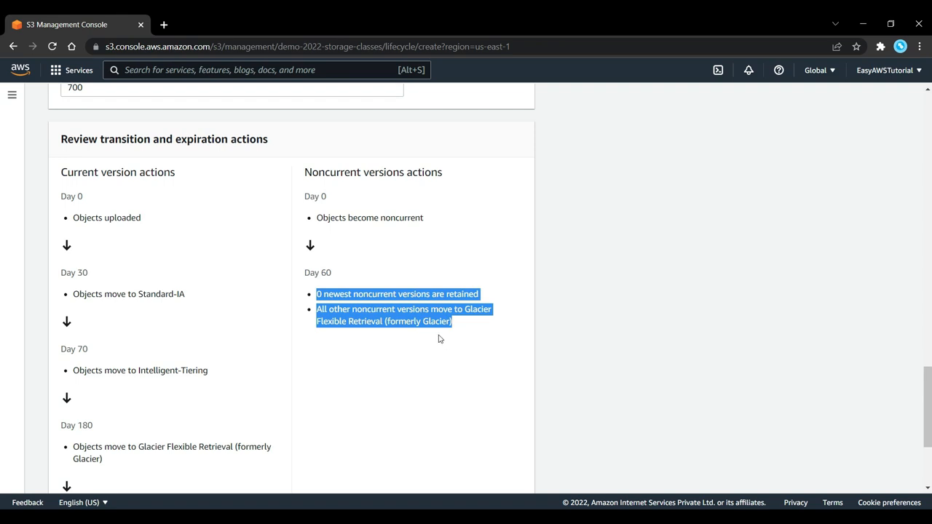
{"action": "scroll", "coordinate": [327, 364], "scroll_direction": "down", "scroll_amount": 3}
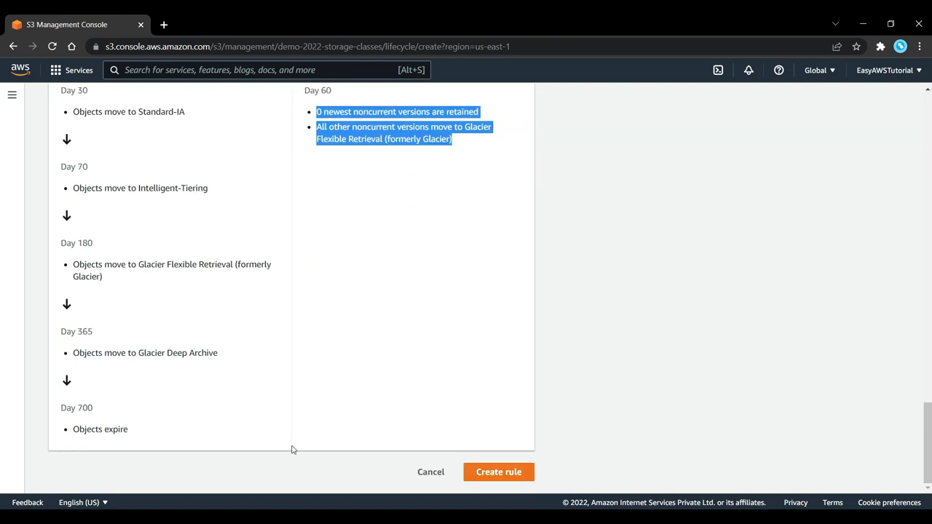
{"action": "left_click", "coordinate": [514, 477]}
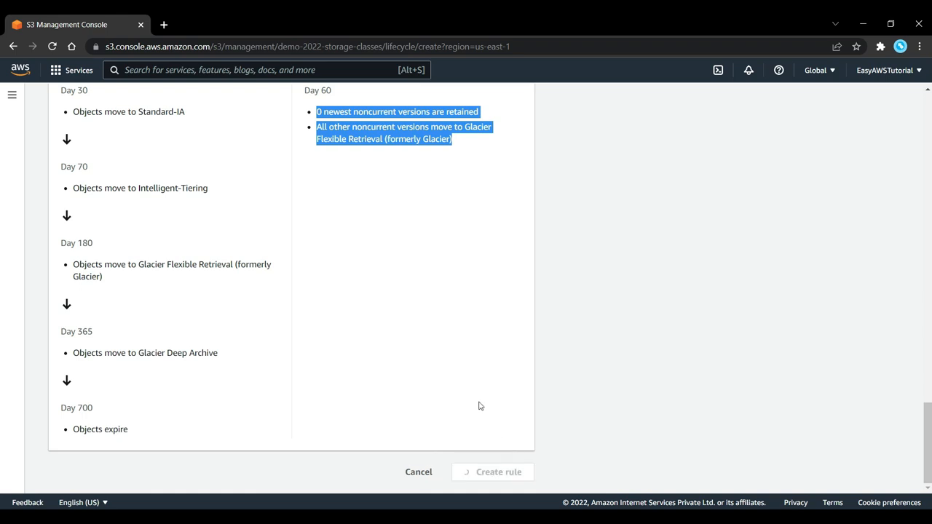
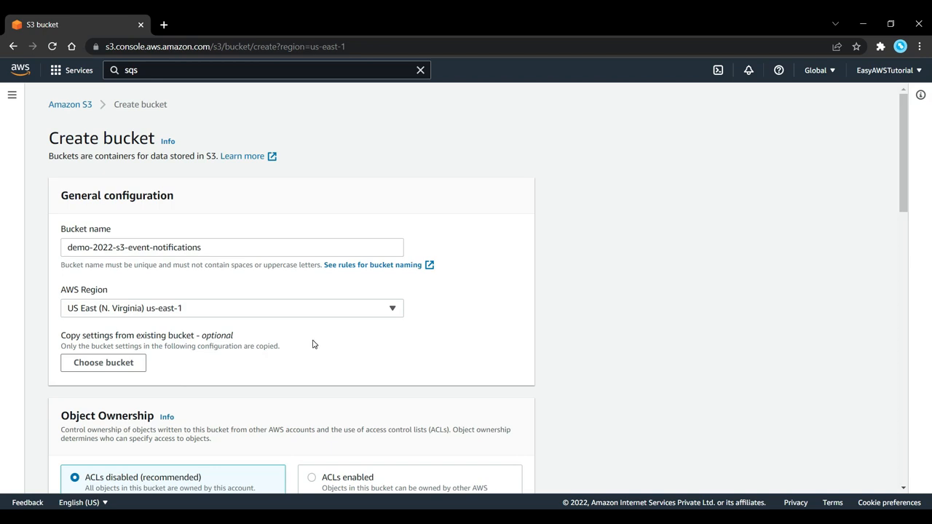
- Create the bucket demo-2022-s3-event-notifications in US East (N. Virginia) us-east-1 and open it
{"action": "scroll", "coordinate": [312, 343], "scroll_direction": "down", "scroll_amount": 15}
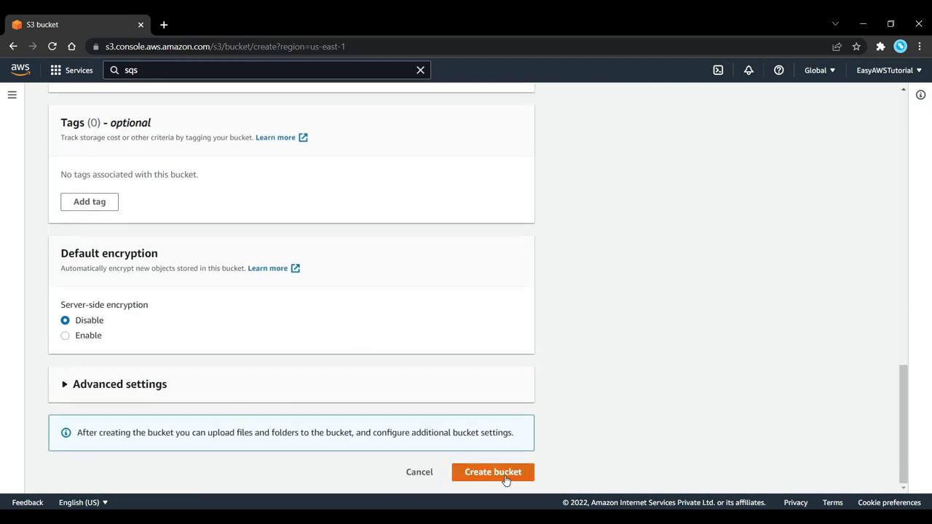
{"action": "left_click", "coordinate": [504, 483]}
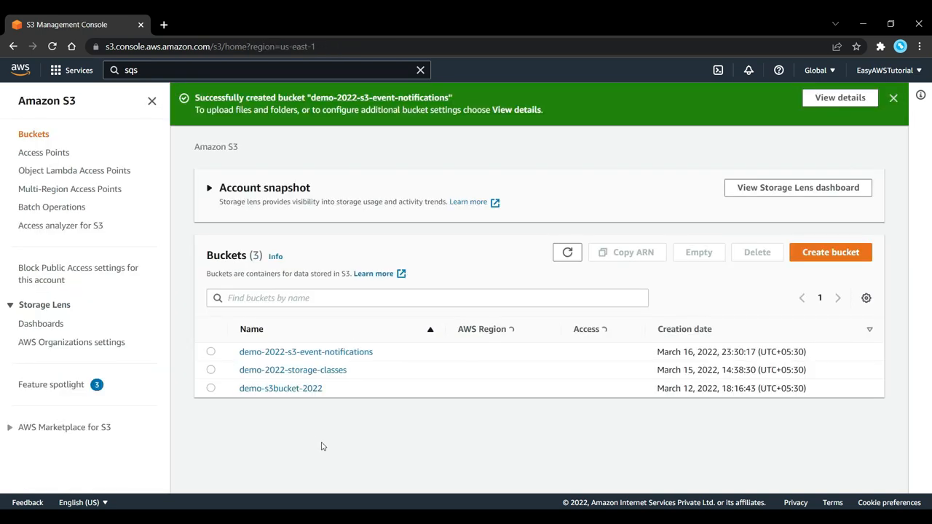
{"action": "left_click", "coordinate": [315, 354]}
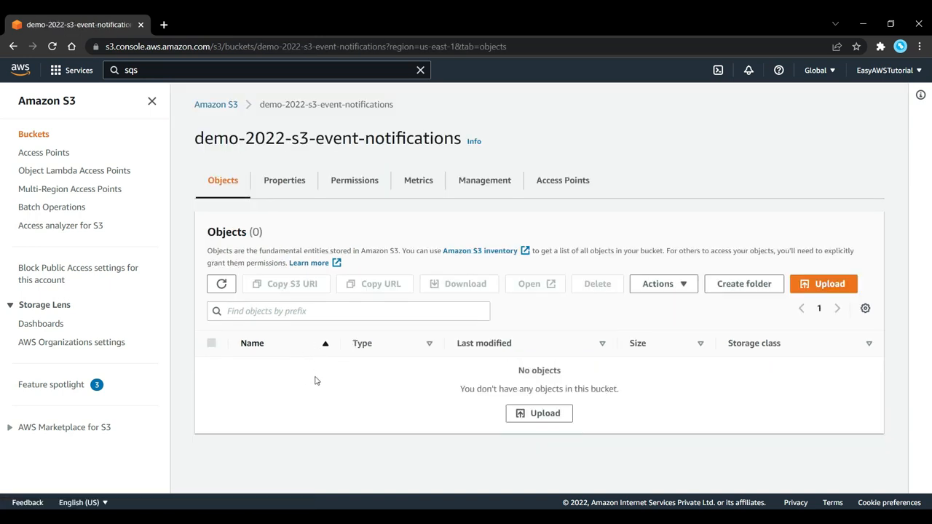
- Find the Event notifications section in the new bucket's properties and read its heading and description
{"action": "left_click", "coordinate": [283, 183]}
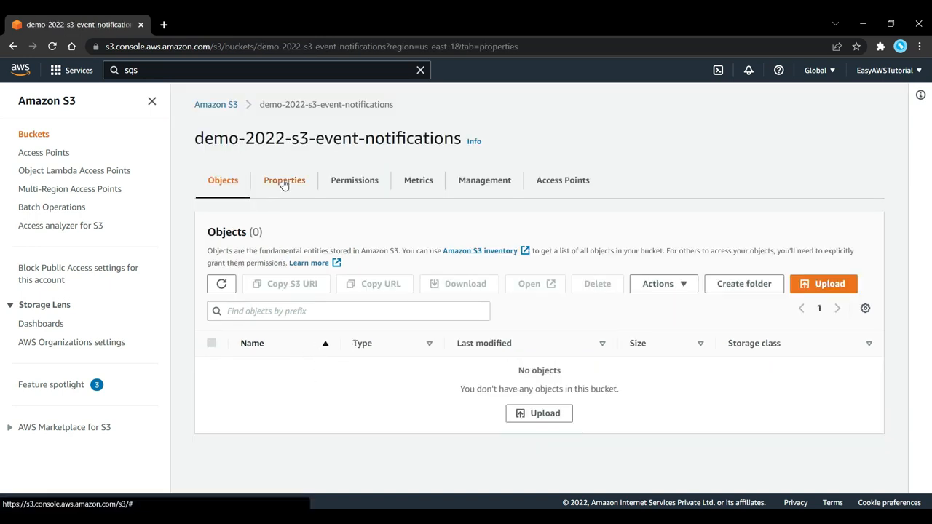
{"action": "scroll", "coordinate": [388, 320], "scroll_direction": "down", "scroll_amount": 10}
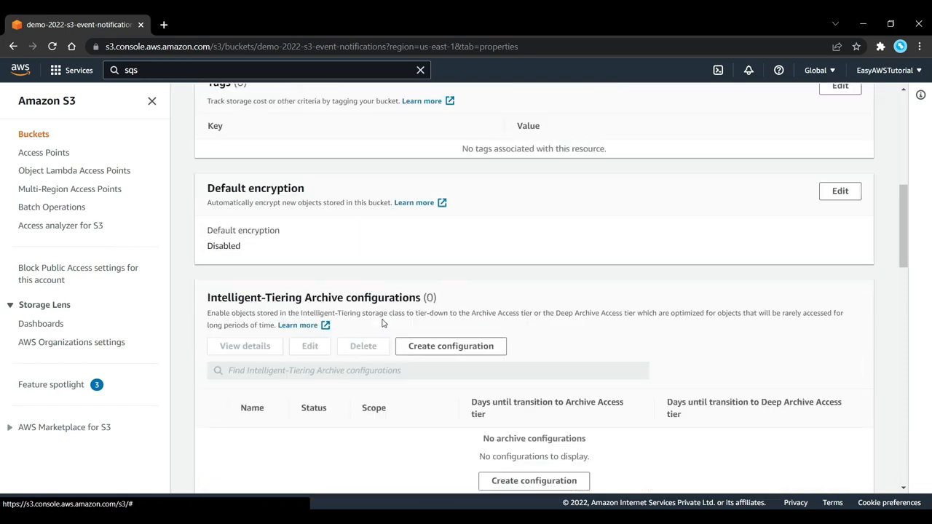
{"action": "scroll", "coordinate": [366, 322], "scroll_direction": "down", "scroll_amount": 8}
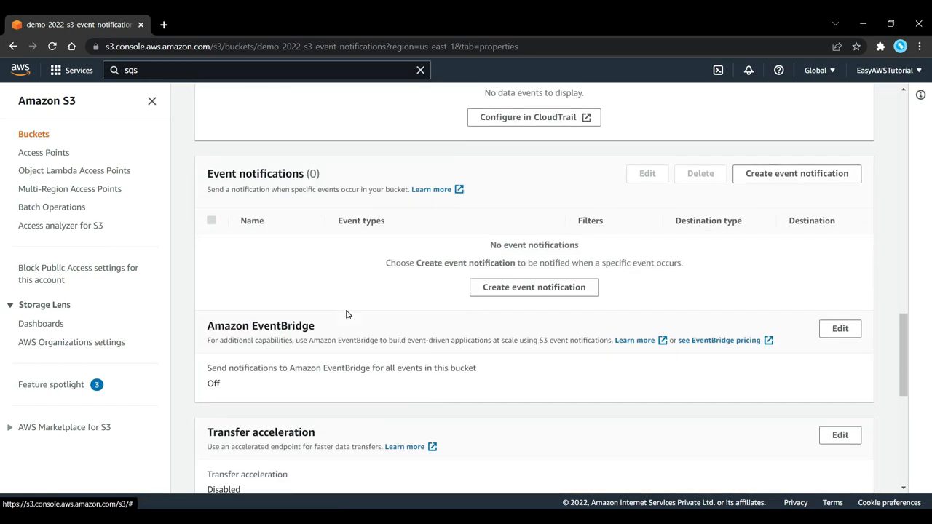
{"action": "left_click_drag", "start_coordinate": [209, 171], "coordinate": [340, 190]}
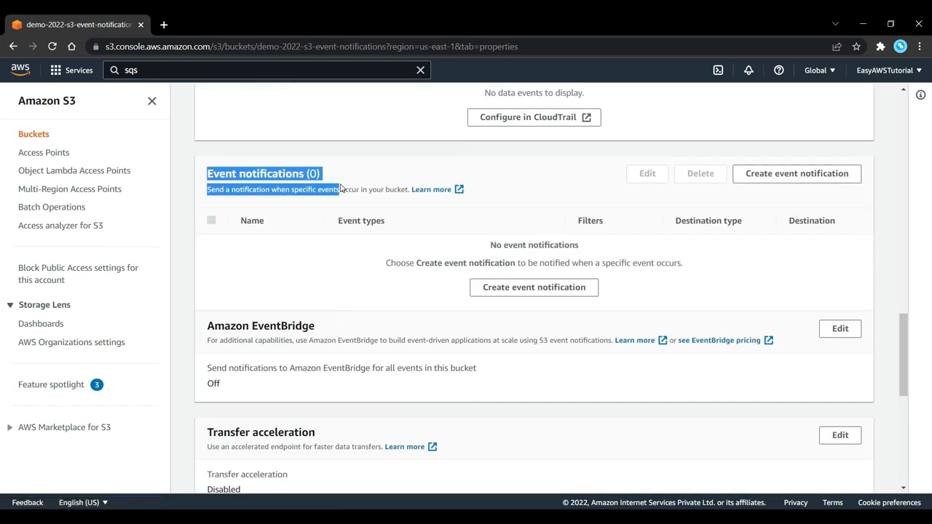
{"action": "left_click", "coordinate": [312, 249]}
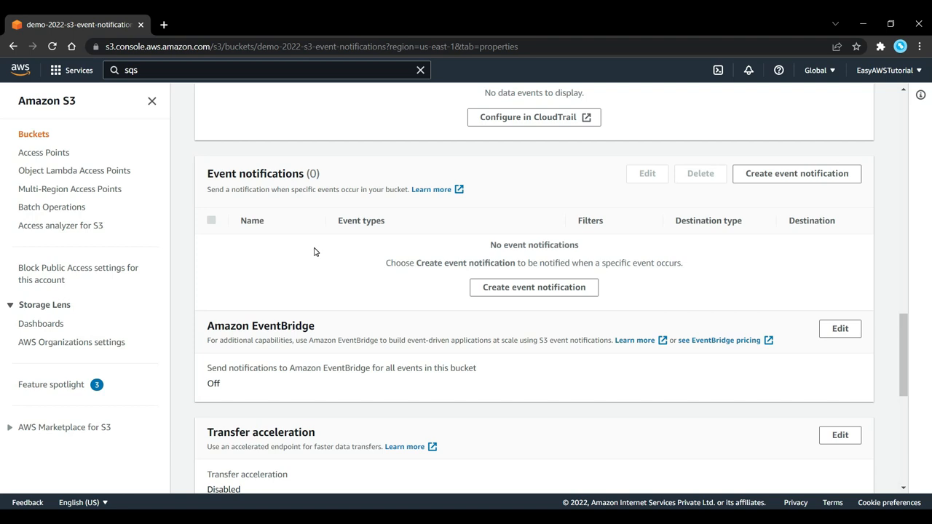
- Start creating an event notification for the bucket and name it DemoEvent, leaving the prefix empty
{"action": "left_click", "coordinate": [484, 287]}
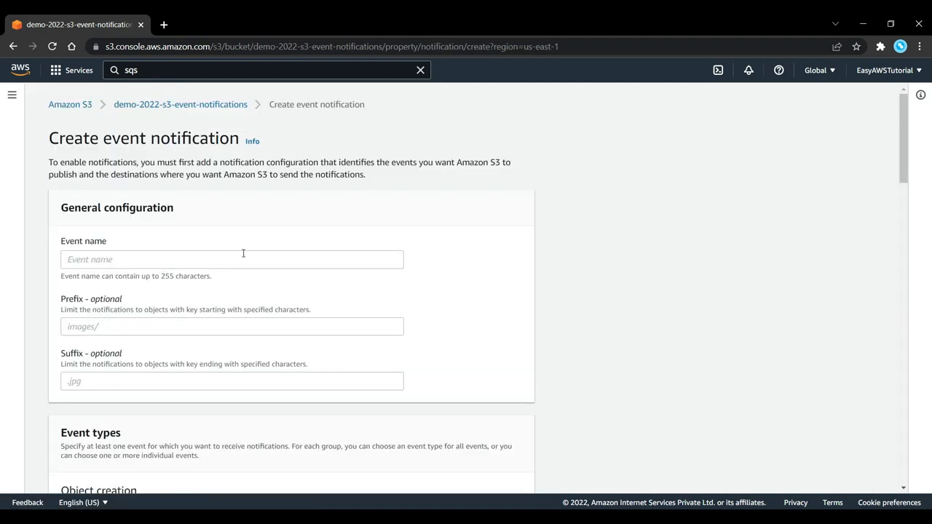
{"action": "left_click", "coordinate": [243, 252]}
{"action": "type", "text": "Demo"}
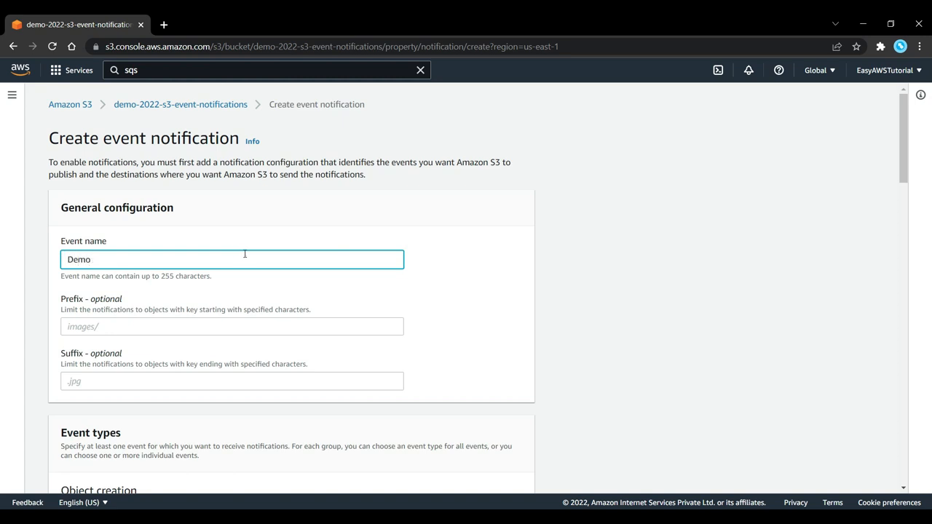
{"action": "type", "text": "Event"}
{"action": "left_click", "coordinate": [201, 321]}
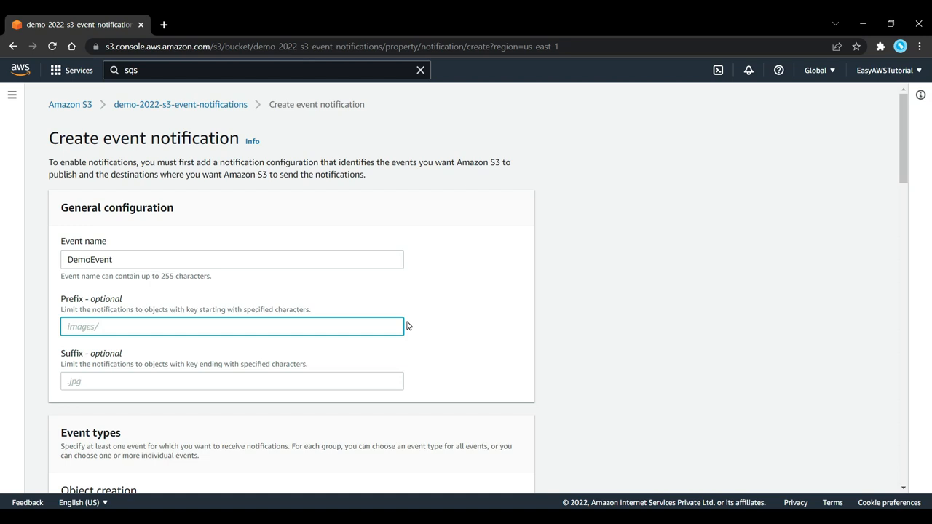
- Enable all object create events (s3:ObjectCreated:*) under the Object creation event types
{"action": "scroll", "coordinate": [406, 328], "scroll_direction": "down", "scroll_amount": 4}
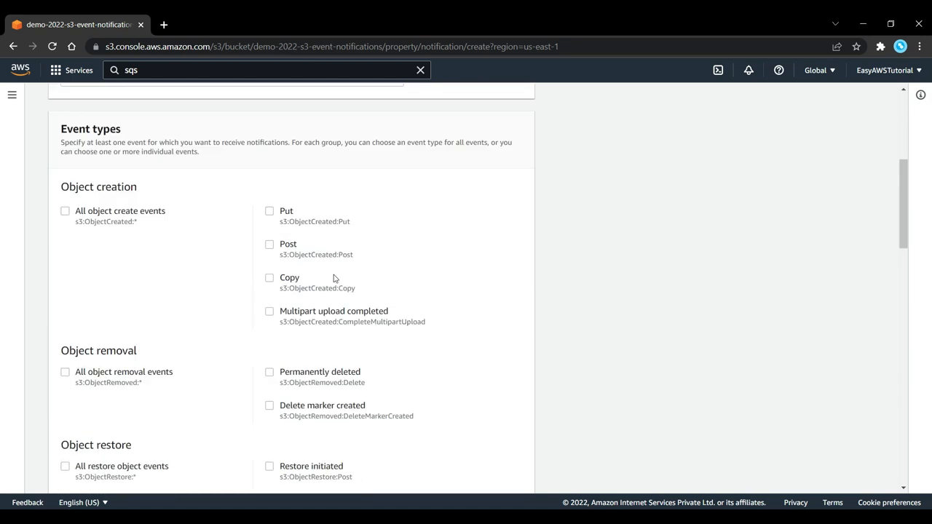
{"action": "left_click_drag", "start_coordinate": [97, 127], "coordinate": [123, 130]}
{"action": "left_click", "coordinate": [146, 259]}
{"action": "left_click_drag", "start_coordinate": [78, 185], "coordinate": [169, 195]}
{"action": "left_click", "coordinate": [152, 265]}
{"action": "left_click", "coordinate": [65, 211]}
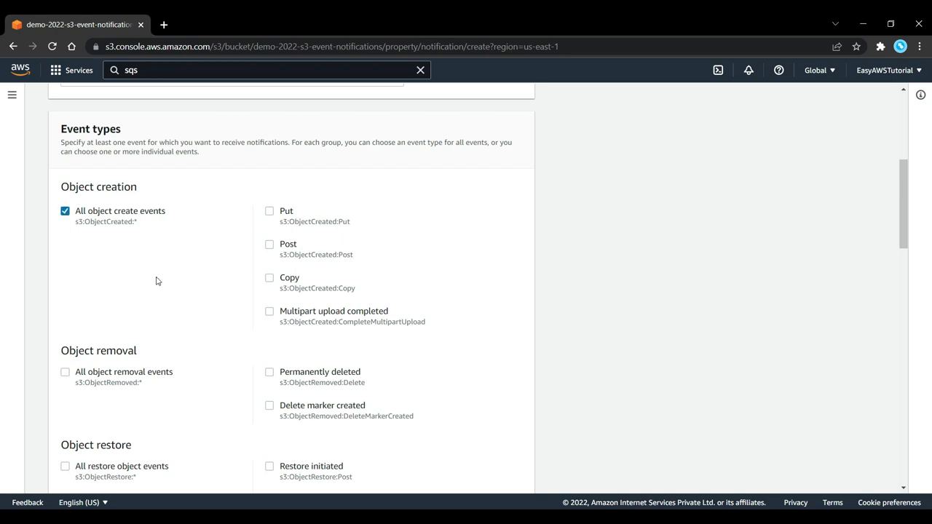
- Look through the object removal, restore, ACL and tagging event types and compare them with the object create events option
{"action": "scroll", "coordinate": [158, 281], "scroll_direction": "down", "scroll_amount": 3}
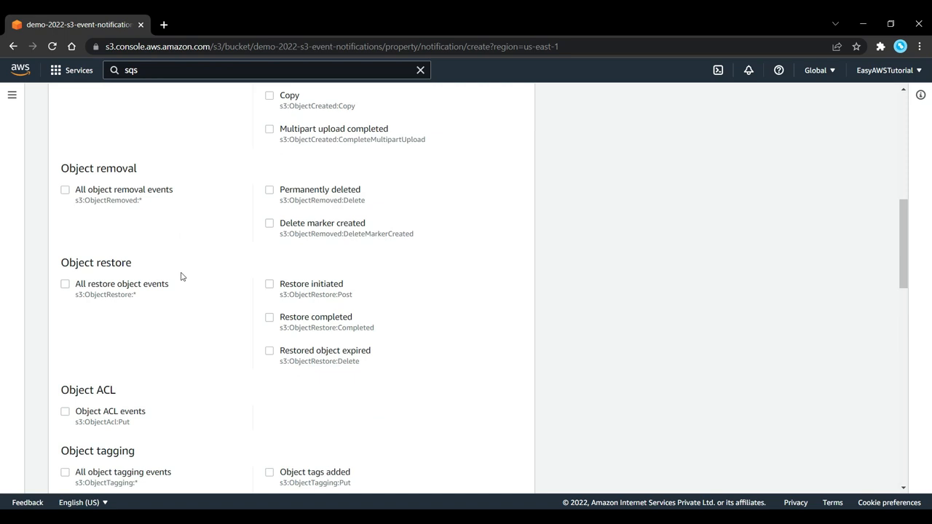
{"action": "scroll", "coordinate": [178, 272], "scroll_direction": "down", "scroll_amount": 1}
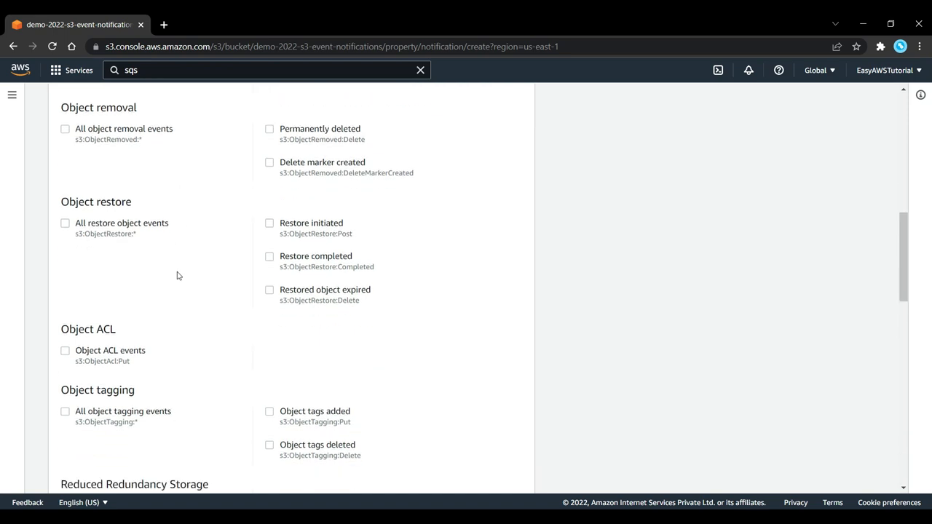
{"action": "scroll", "coordinate": [182, 285], "scroll_direction": "up", "scroll_amount": 5}
{"action": "scroll", "coordinate": [185, 289], "scroll_direction": "down", "scroll_amount": 4}
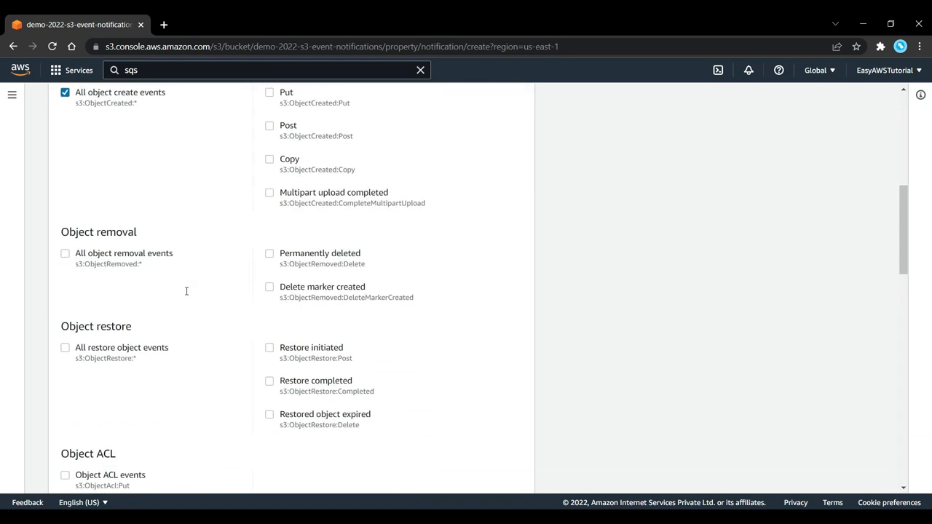
{"action": "scroll", "coordinate": [181, 262], "scroll_direction": "up", "scroll_amount": 2}
{"action": "left_click_drag", "start_coordinate": [76, 213], "coordinate": [177, 225]}
{"action": "left_click", "coordinate": [163, 240]}
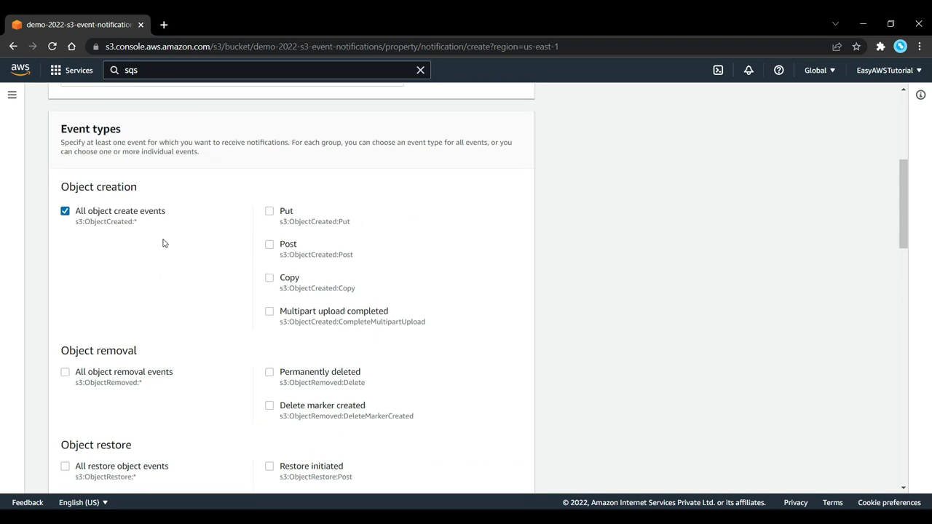
- Set the notification destination to SQS queue and check the list of available queues
{"action": "scroll", "coordinate": [168, 237], "scroll_direction": "down", "scroll_amount": 10}
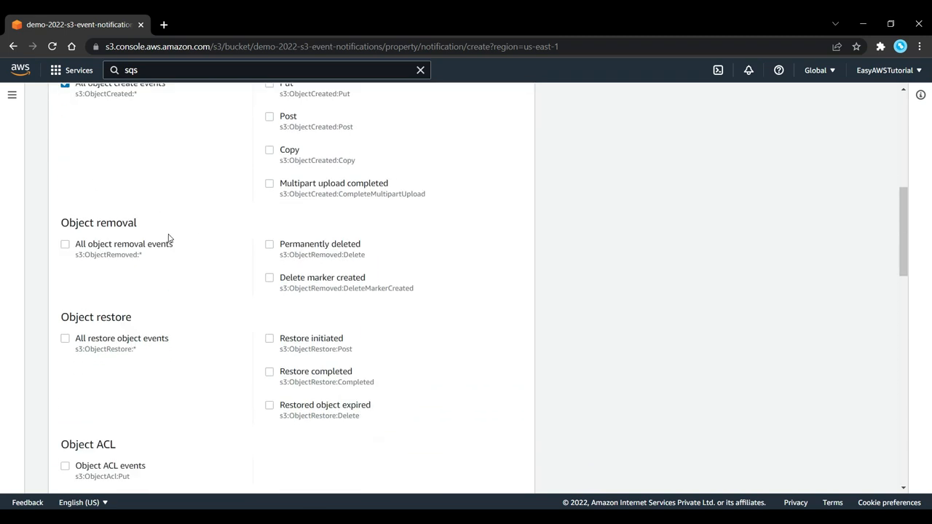
{"action": "scroll", "coordinate": [169, 238], "scroll_direction": "down", "scroll_amount": 10}
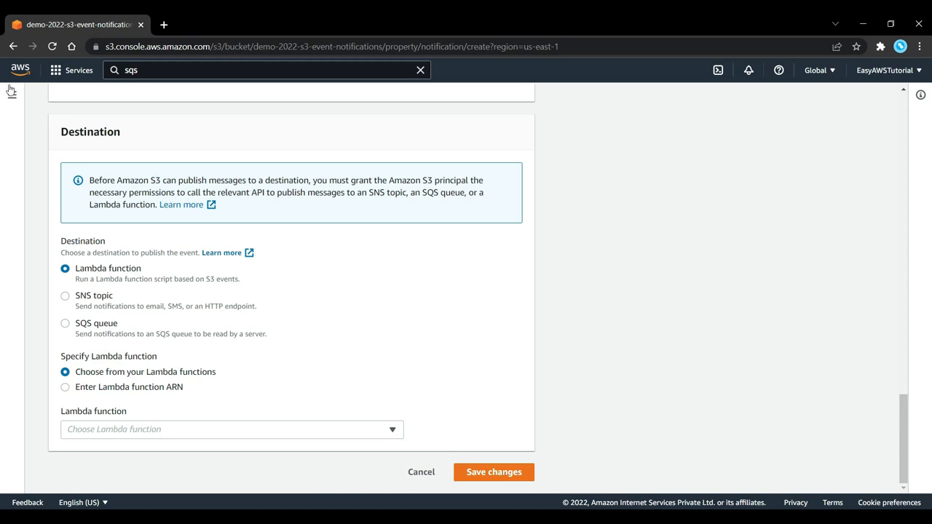
{"action": "left_click", "coordinate": [84, 325]}
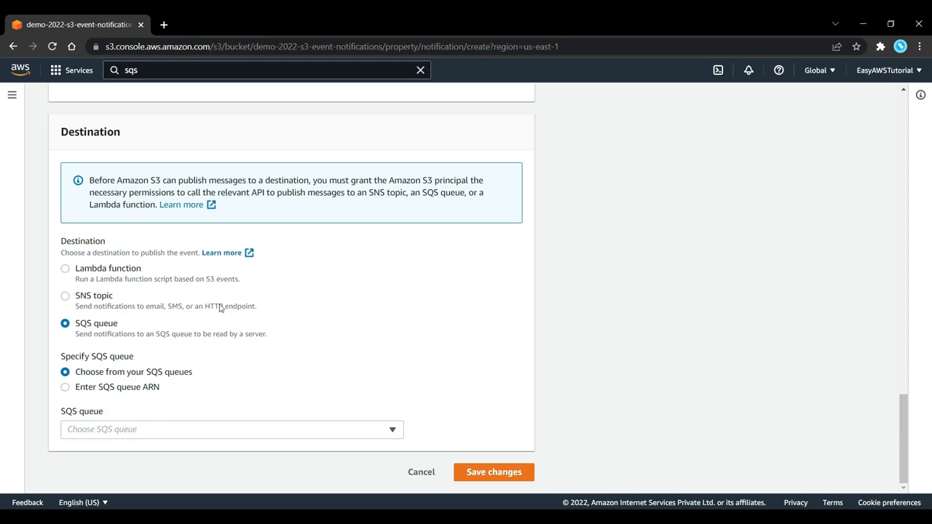
{"action": "left_click", "coordinate": [166, 429]}
{"action": "left_click", "coordinate": [167, 429]}
- Search the AWS services for sqs and open Simple Queue Service in a new browser tab
{"action": "left_click", "coordinate": [185, 70]}
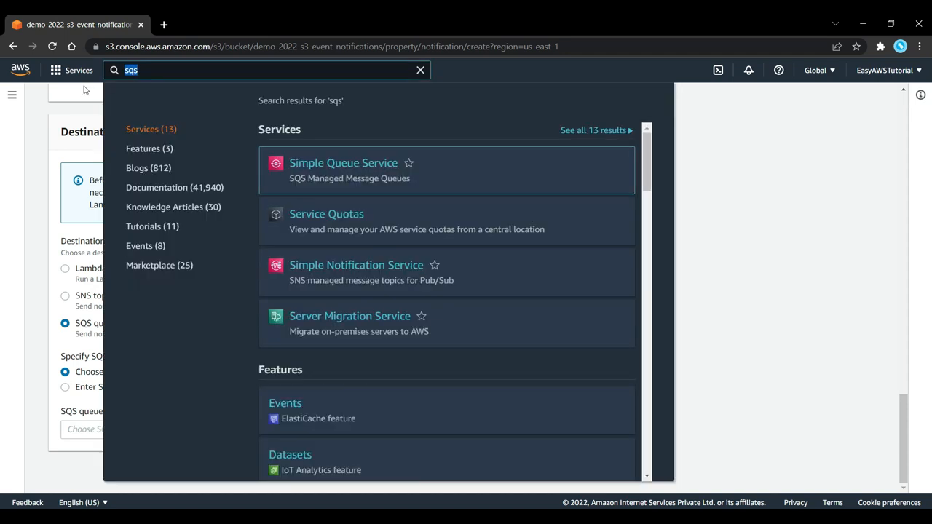
{"action": "left_click", "coordinate": [87, 93]}
{"action": "type", "text": "sqs"}
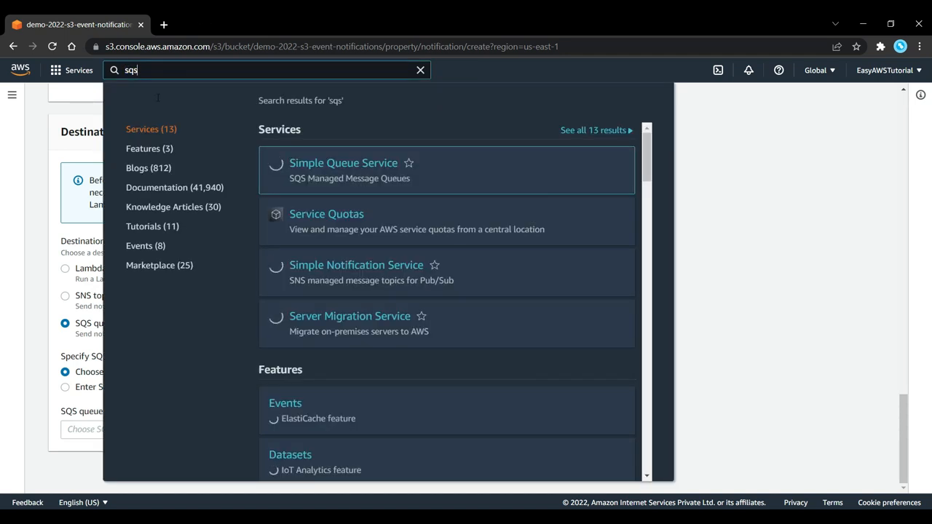
{"action": "left_click", "coordinate": [333, 166], "text": "ctrl"}
{"action": "left_click", "coordinate": [224, 22]}
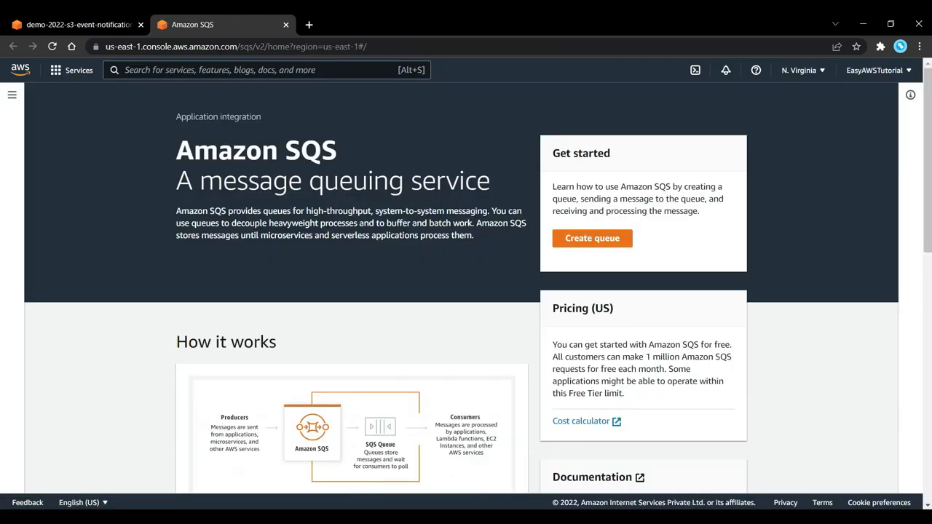
- Create a Standard SQS queue named demo-s3-notifications with the default configuration and Basic access policy
{"action": "left_click", "coordinate": [607, 245]}
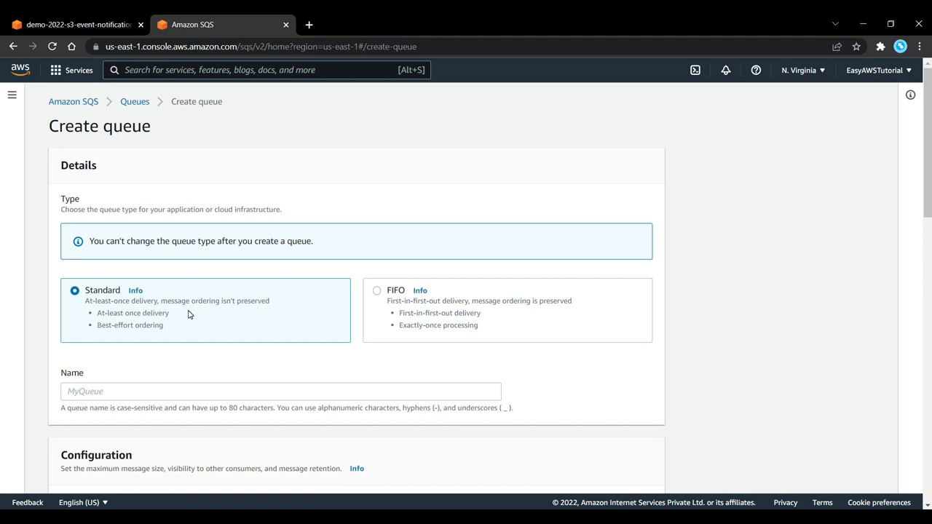
{"action": "left_click", "coordinate": [115, 390]}
{"action": "type", "text": "demo"}
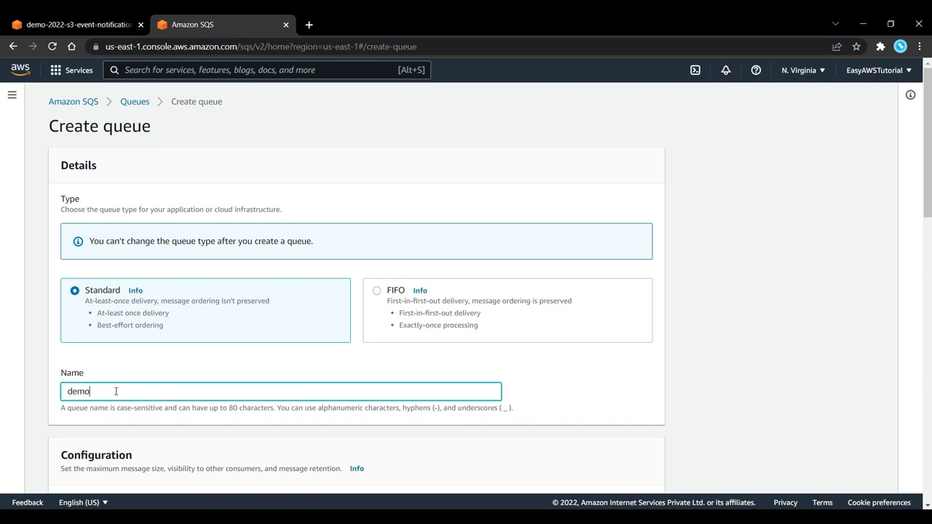
{"action": "type", "text": "-s3-notifications"}
{"action": "scroll", "coordinate": [240, 394], "scroll_direction": "down", "scroll_amount": 4}
{"action": "scroll", "coordinate": [272, 367], "scroll_direction": "down", "scroll_amount": 4}
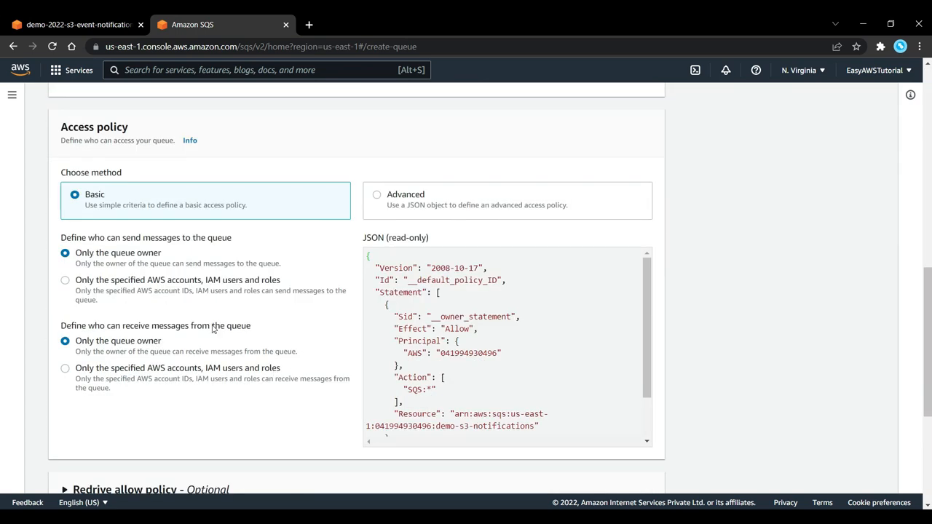
{"action": "scroll", "coordinate": [229, 410], "scroll_direction": "down", "scroll_amount": 5}
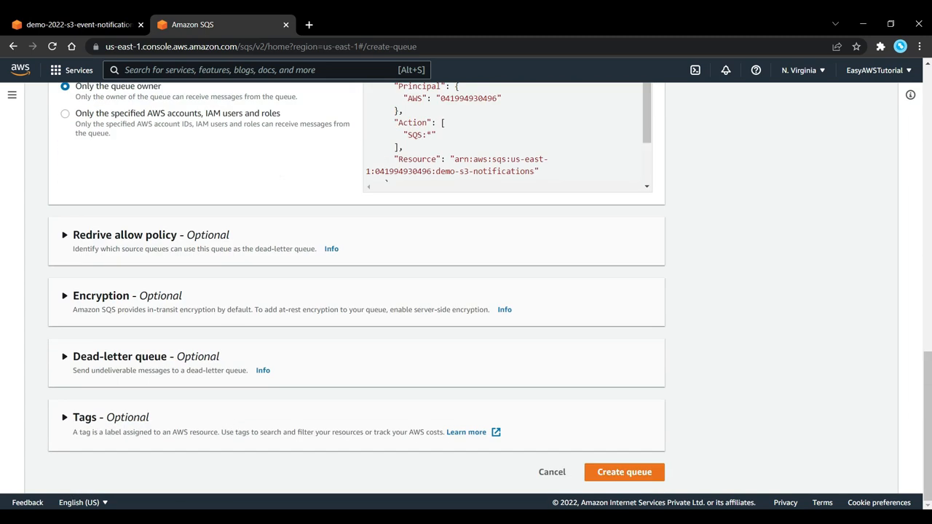
{"action": "left_click", "coordinate": [626, 470]}
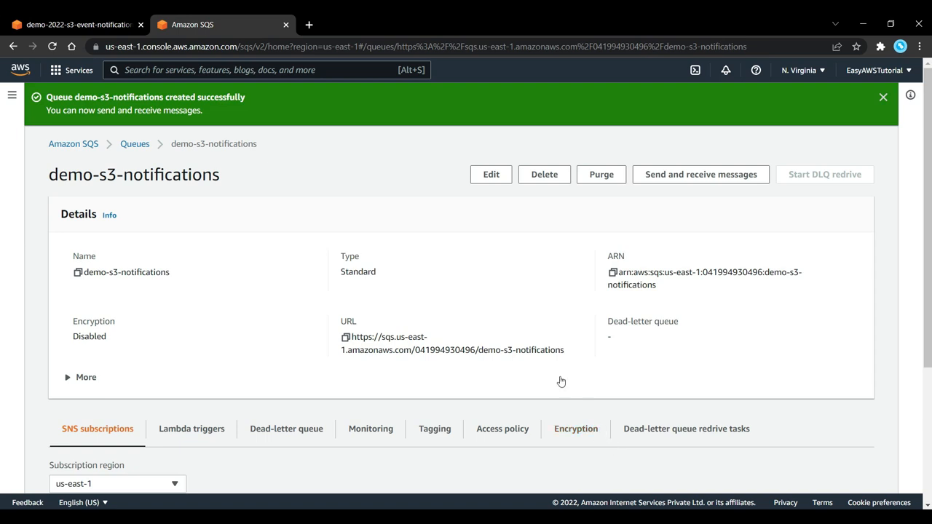
- Examine the JSON access policy of the demo-s3-notifications queue
{"action": "scroll", "coordinate": [508, 273], "scroll_direction": "down", "scroll_amount": 3}
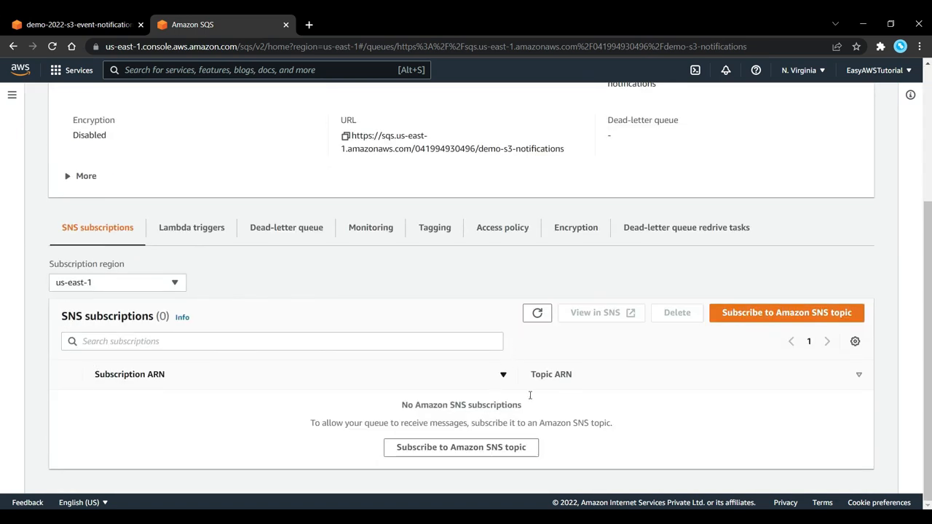
{"action": "left_click", "coordinate": [486, 230]}
{"action": "scroll", "coordinate": [293, 312], "scroll_direction": "down", "scroll_amount": 2}
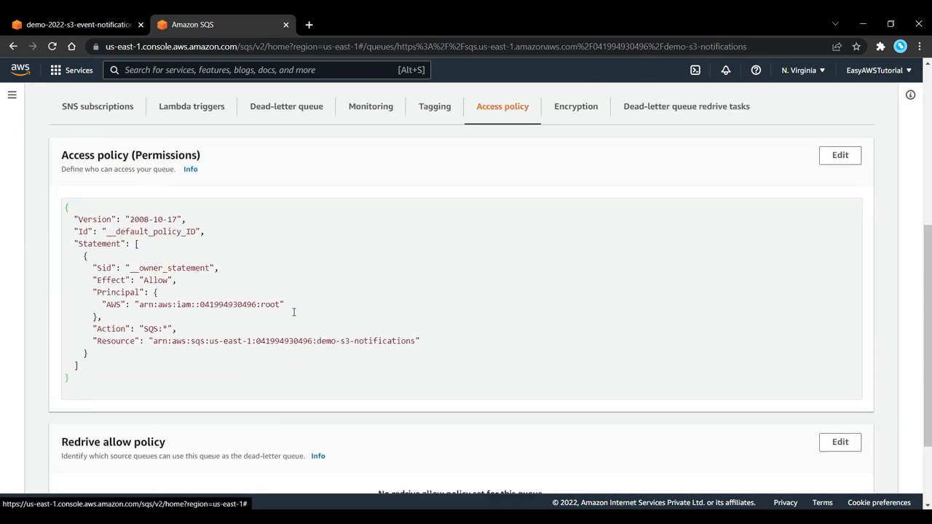
{"action": "left_click_drag", "start_coordinate": [172, 395], "coordinate": [54, 199]}
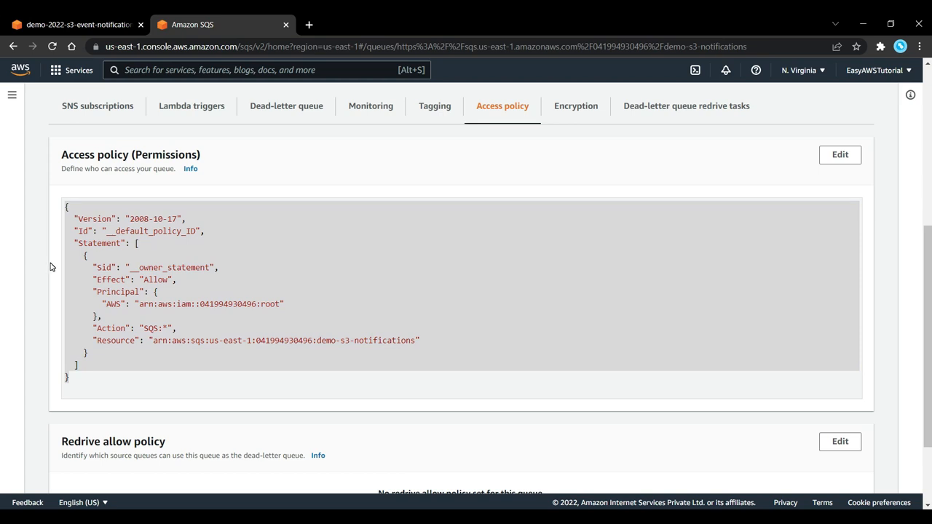
- Return to the S3 Create event notification page, reload it and name the event DemoEvent
{"action": "left_click", "coordinate": [76, 25]}
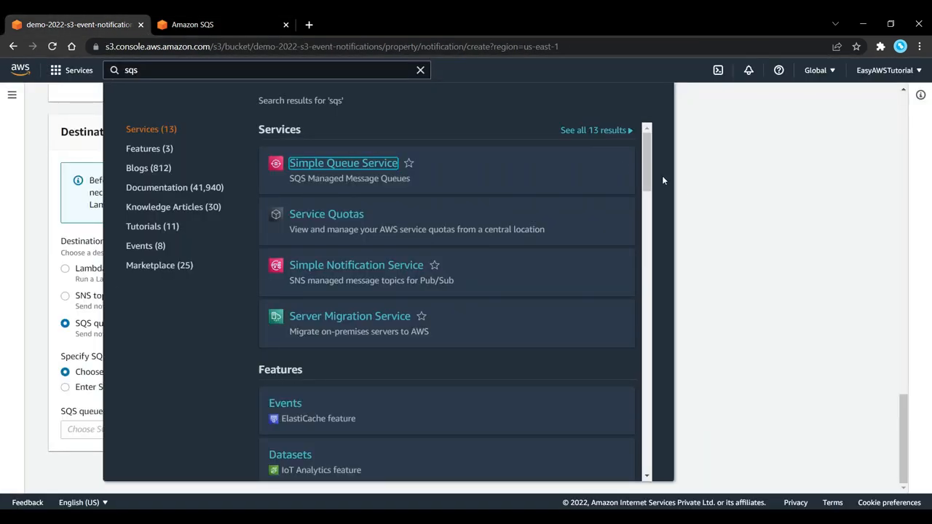
{"action": "left_click", "coordinate": [746, 186]}
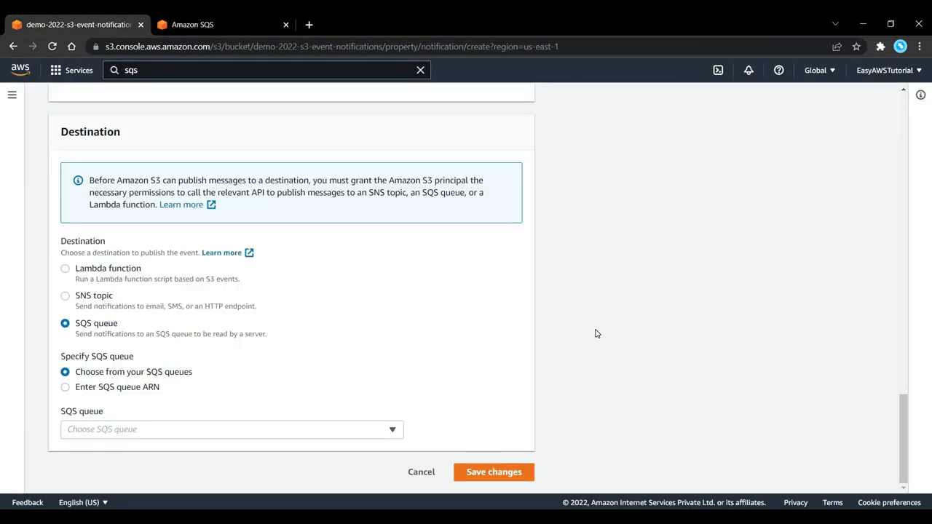
{"action": "key", "text": "F5"}
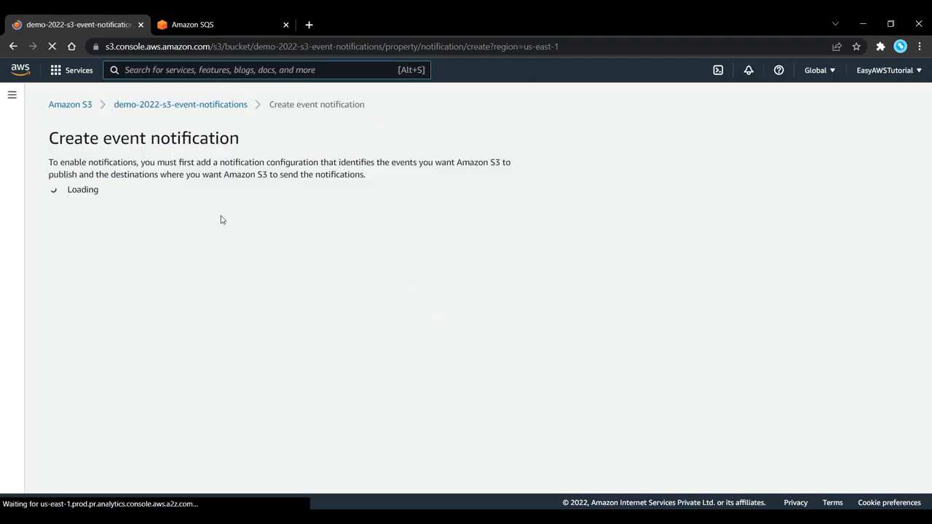
{"action": "left_click", "coordinate": [129, 257]}
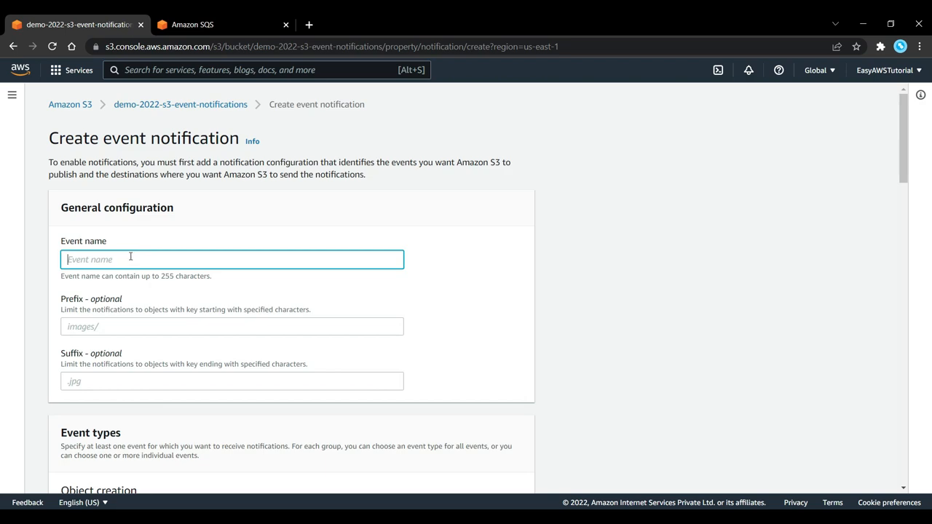
{"action": "type", "text": "DemoEvent"}
- Set the destination to the SQS queue demo-s3-notifications and try to save the event notification
{"action": "scroll", "coordinate": [204, 284], "scroll_direction": "down", "scroll_amount": 8}
{"action": "scroll", "coordinate": [104, 214], "scroll_direction": "up", "scroll_amount": 5}
{"action": "scroll", "coordinate": [188, 331], "scroll_direction": "down", "scroll_amount": 12}
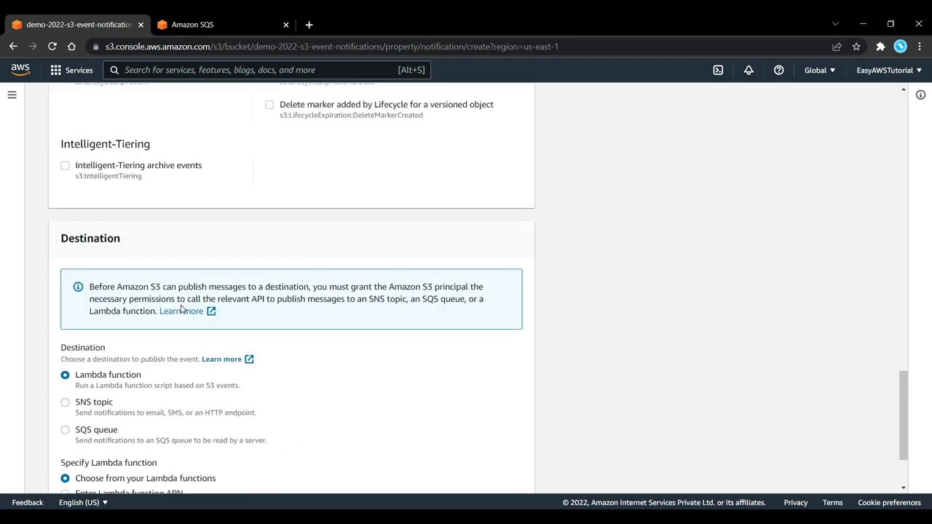
{"action": "scroll", "coordinate": [188, 330], "scroll_direction": "down", "scroll_amount": 2}
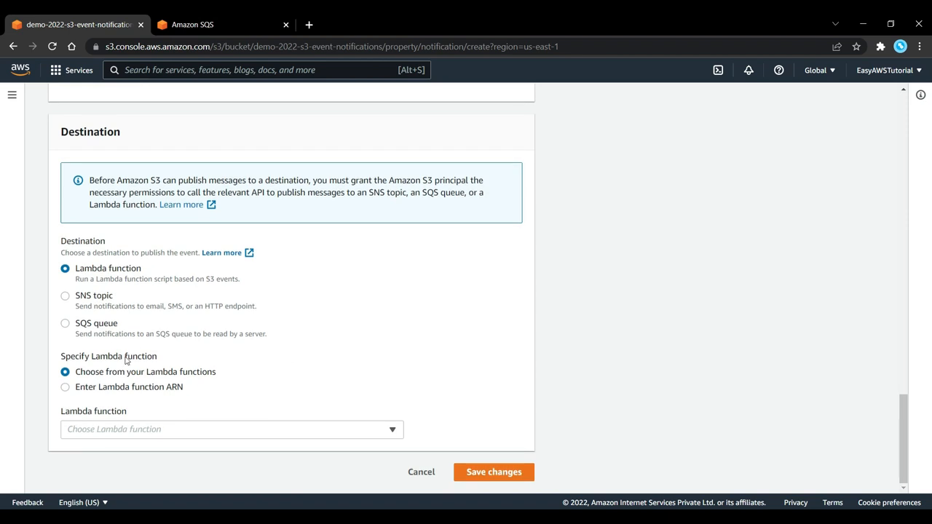
{"action": "left_click", "coordinate": [80, 324]}
{"action": "left_click", "coordinate": [187, 429]}
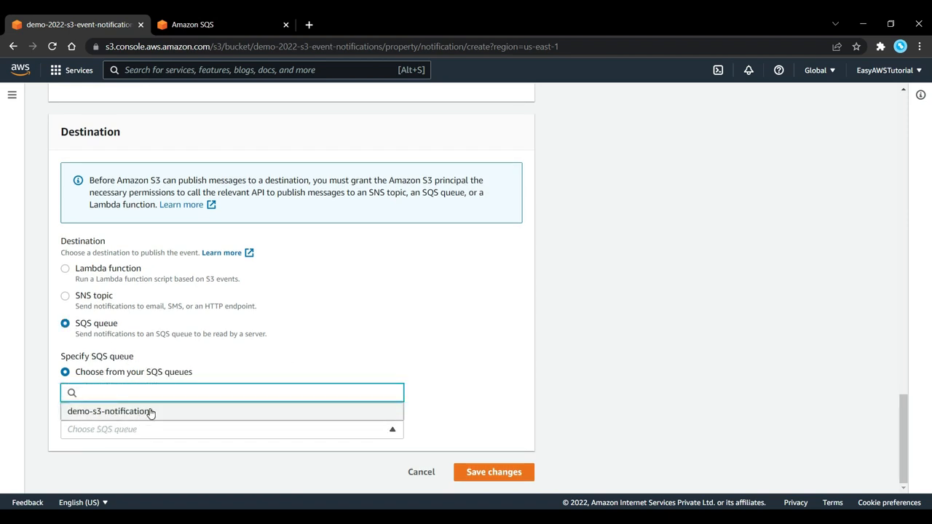
{"action": "left_click", "coordinate": [151, 413]}
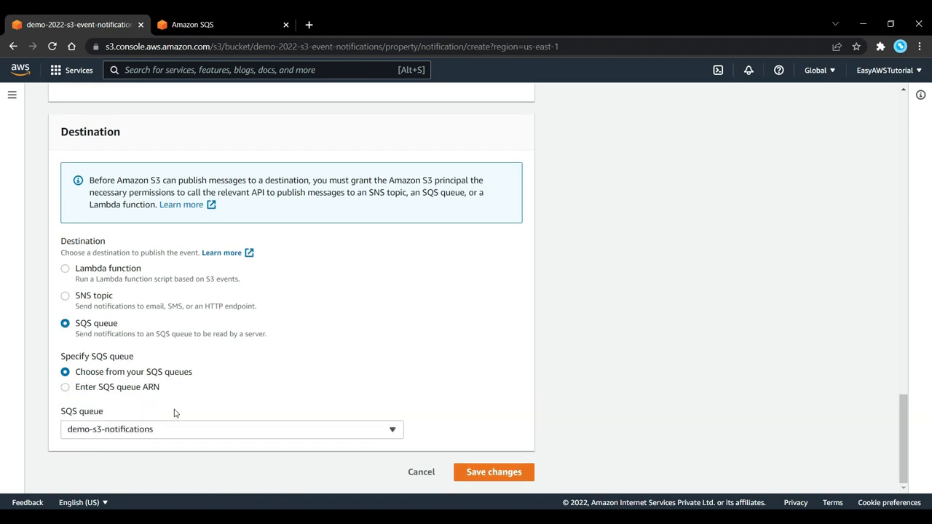
{"action": "left_click", "coordinate": [484, 473]}
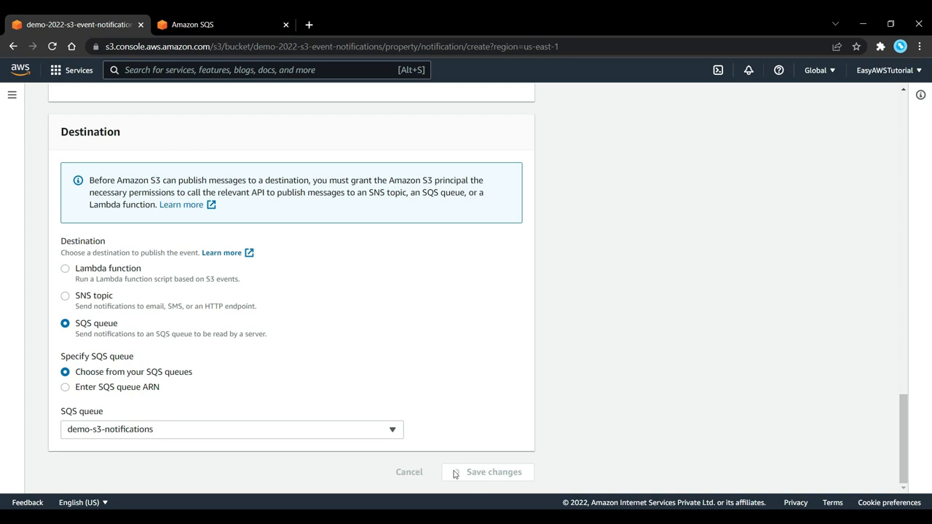
- Read the API response details for the save attempt and return to the queue's access policy in Amazon SQS
{"action": "scroll", "coordinate": [368, 442], "scroll_direction": "down", "scroll_amount": 2}
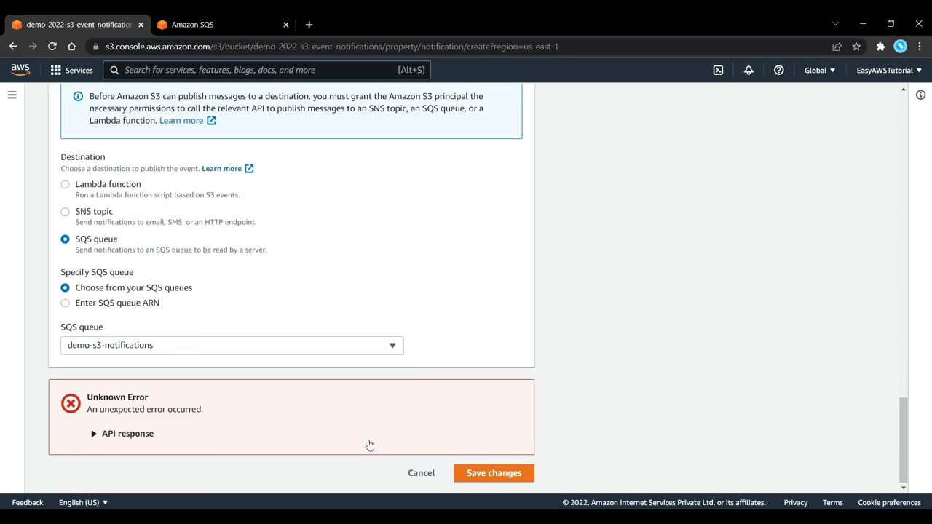
{"action": "left_click", "coordinate": [154, 436]}
{"action": "left_click_drag", "start_coordinate": [85, 455], "coordinate": [348, 473]}
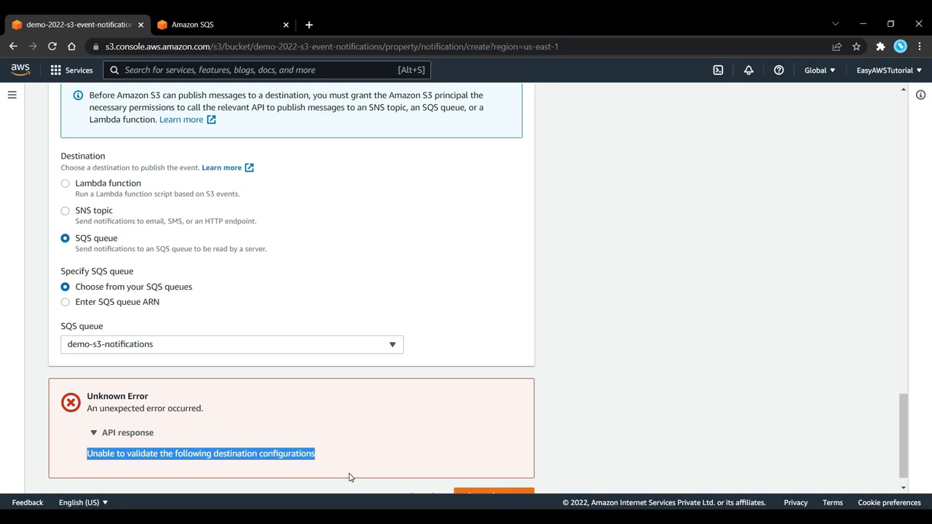
{"action": "left_click", "coordinate": [192, 24]}
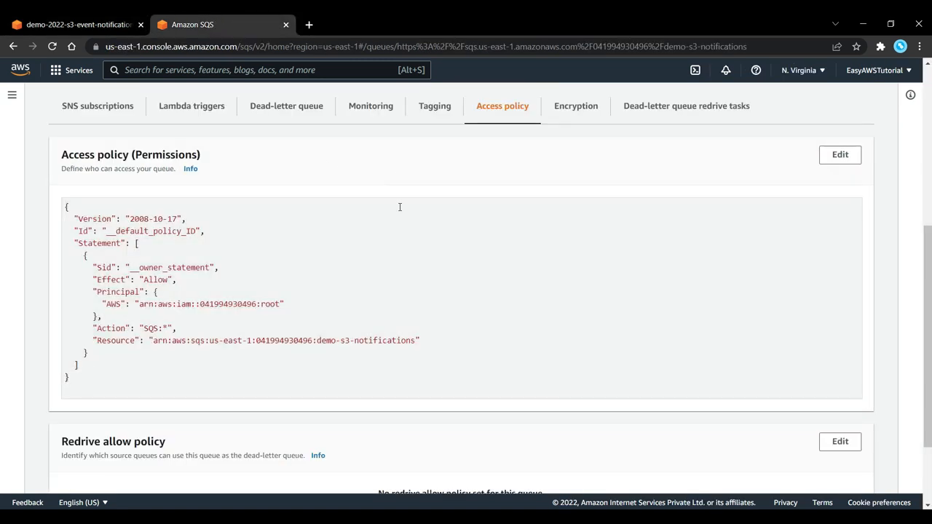
- Open the demo-s3-notifications access policy for editing and start an SQS Queue Policy in the AWS Policy Generator
{"action": "left_click", "coordinate": [844, 155]}
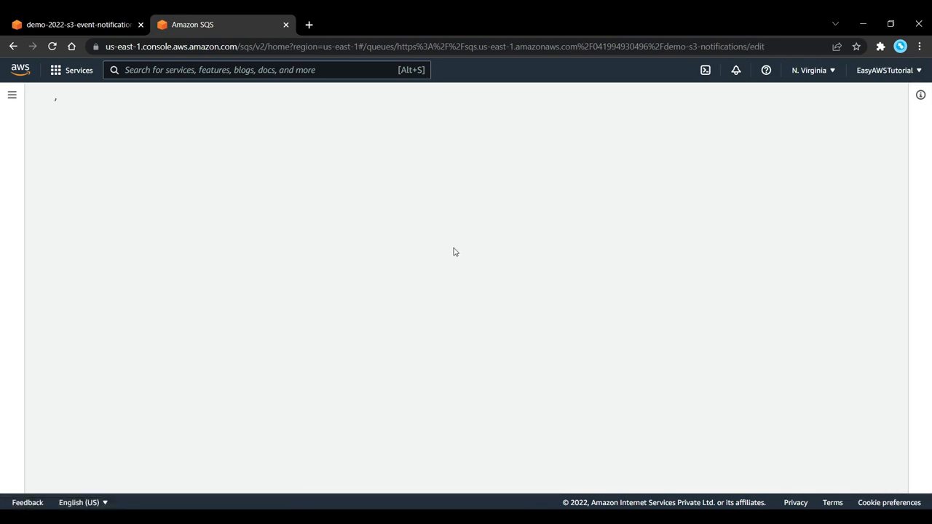
{"action": "scroll", "coordinate": [287, 284], "scroll_direction": "down", "scroll_amount": 8}
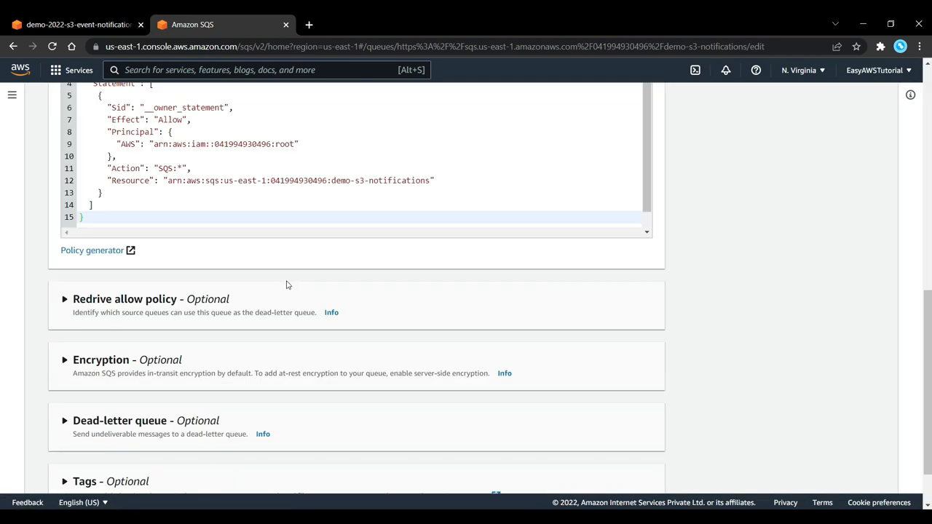
{"action": "scroll", "coordinate": [237, 358], "scroll_direction": "up", "scroll_amount": 2}
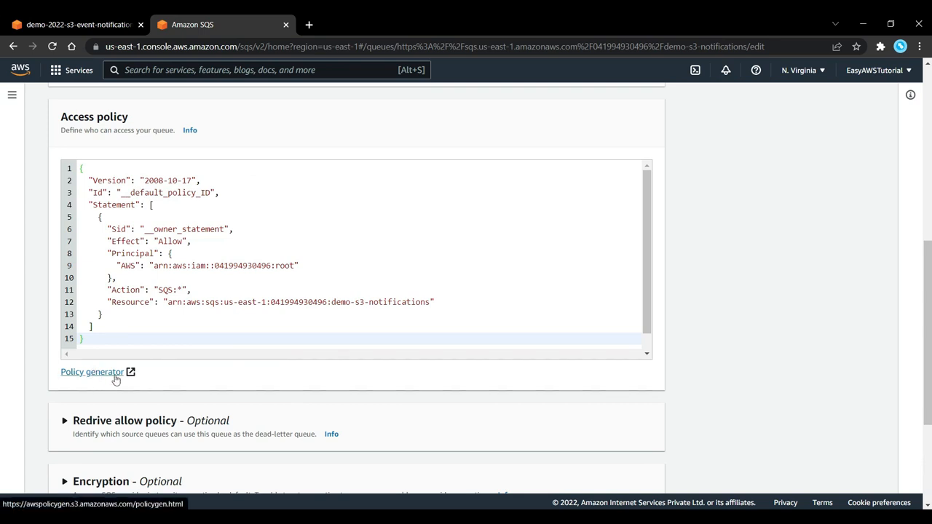
{"action": "left_click_drag", "start_coordinate": [117, 180], "coordinate": [196, 291]}
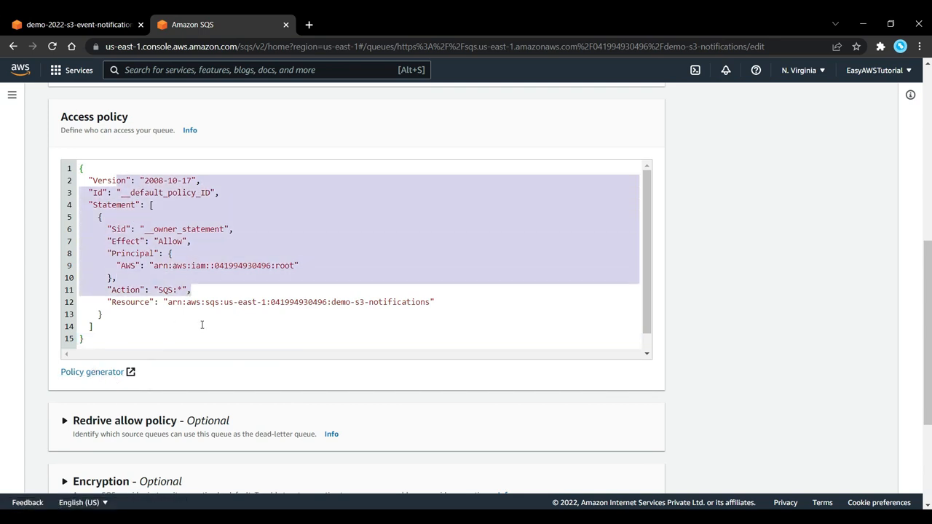
{"action": "left_click", "coordinate": [201, 325]}
{"action": "left_click", "coordinate": [95, 371]}
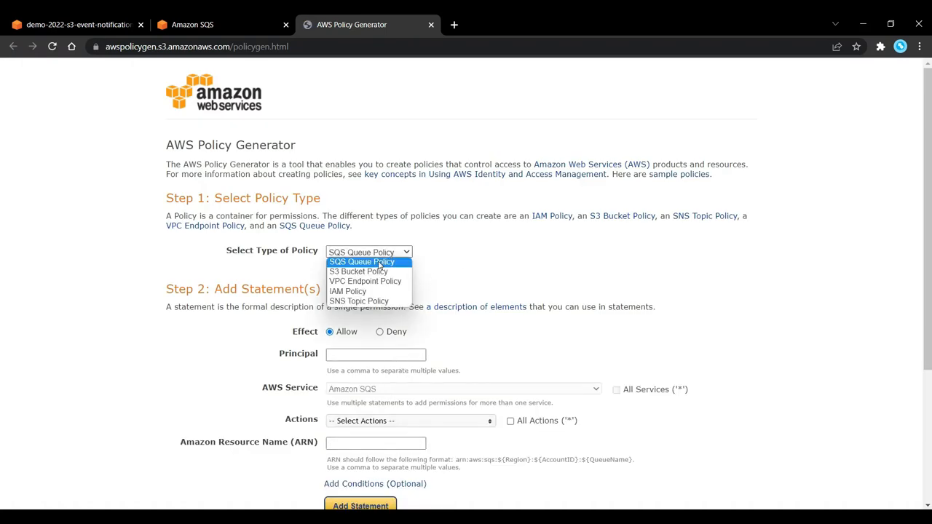
{"action": "left_click", "coordinate": [380, 264]}
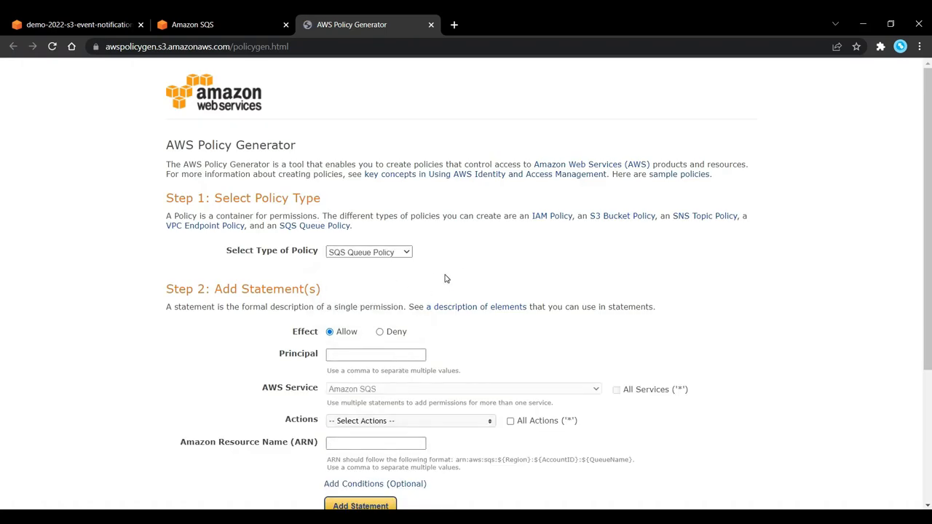
- Set the statement's principal to * and select the SendMessage action
{"action": "left_click", "coordinate": [333, 353]}
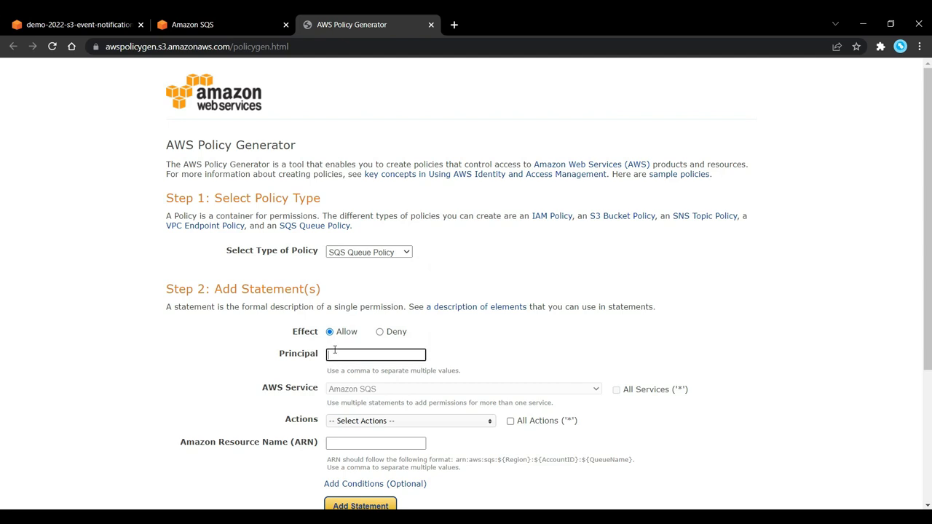
{"action": "type", "text": "*"}
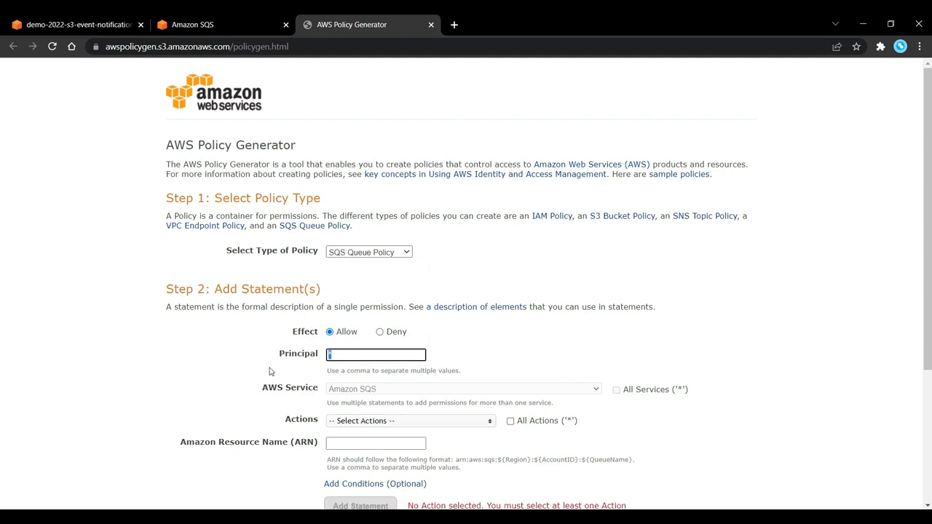
{"action": "left_click", "coordinate": [288, 366]}
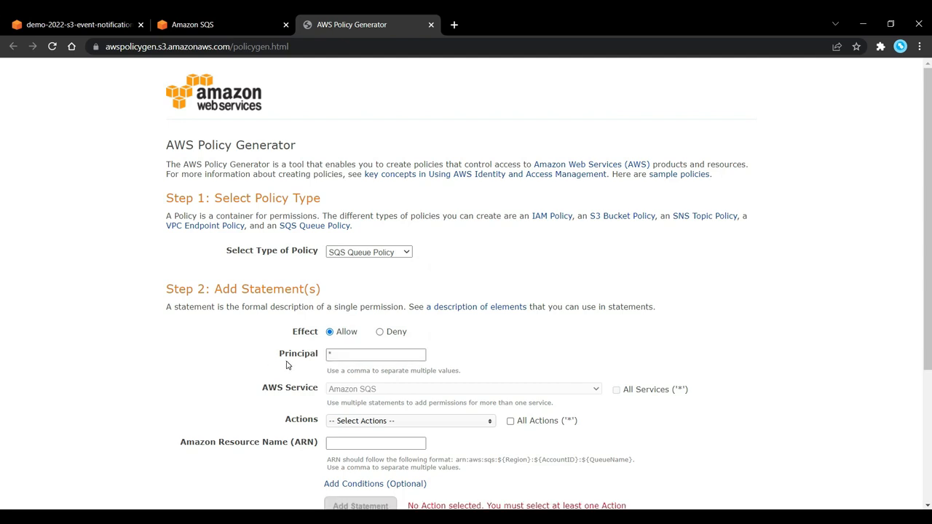
{"action": "left_click", "coordinate": [371, 420]}
{"action": "scroll", "coordinate": [398, 395], "scroll_direction": "down", "scroll_amount": 1}
{"action": "scroll", "coordinate": [380, 378], "scroll_direction": "down", "scroll_amount": 3}
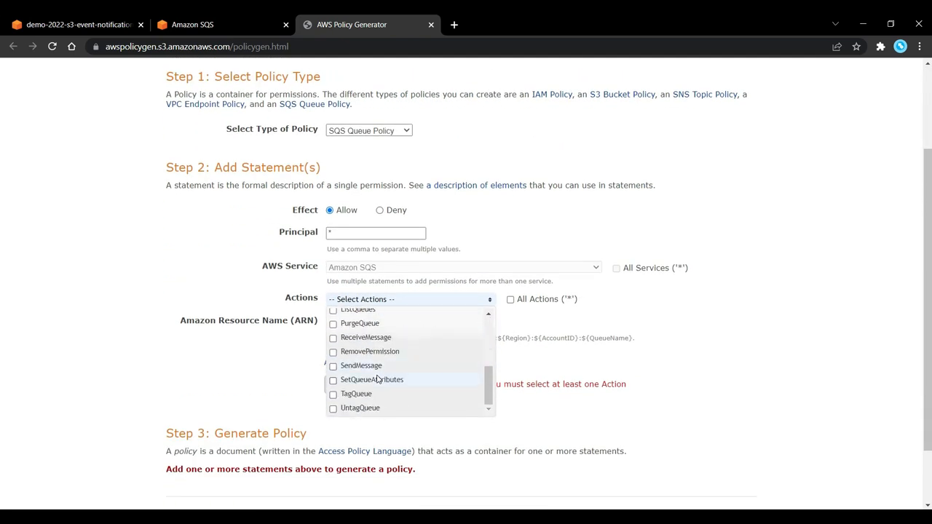
{"action": "left_click", "coordinate": [386, 372]}
{"action": "left_click", "coordinate": [282, 388]}
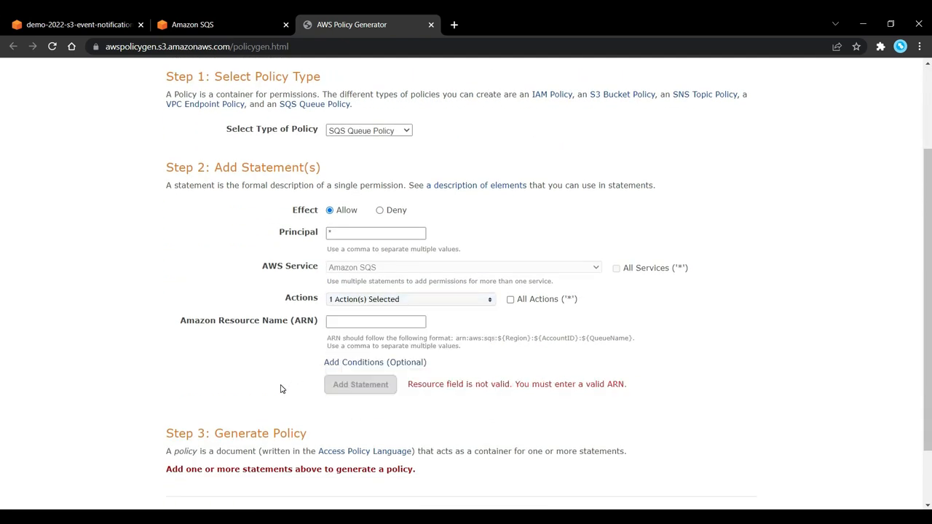
- Copy the queue's ARN from its access policy in Amazon SQS into the Policy Generator's resource name and add the statement
{"action": "left_click", "coordinate": [365, 323]}
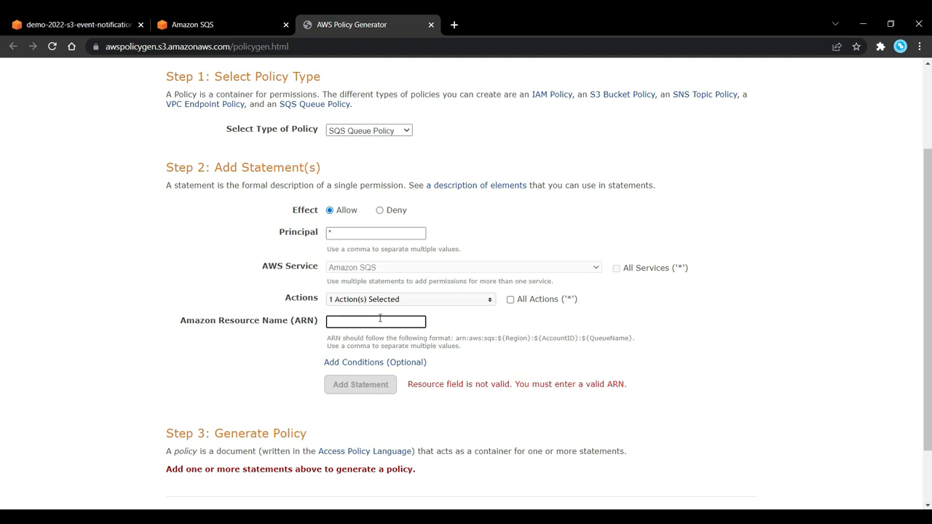
{"action": "left_click", "coordinate": [208, 26]}
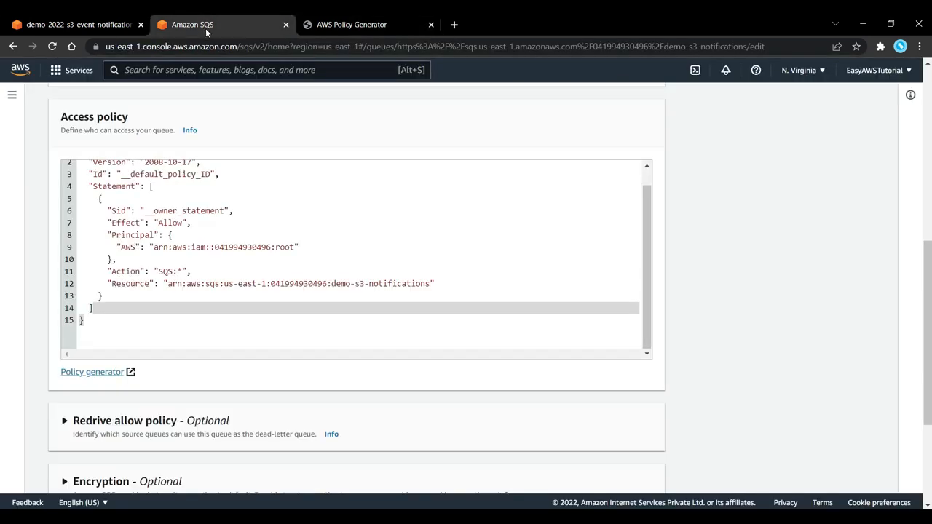
{"action": "left_click_drag", "start_coordinate": [169, 283], "coordinate": [430, 289]}
{"action": "key", "text": "ctrl+c"}
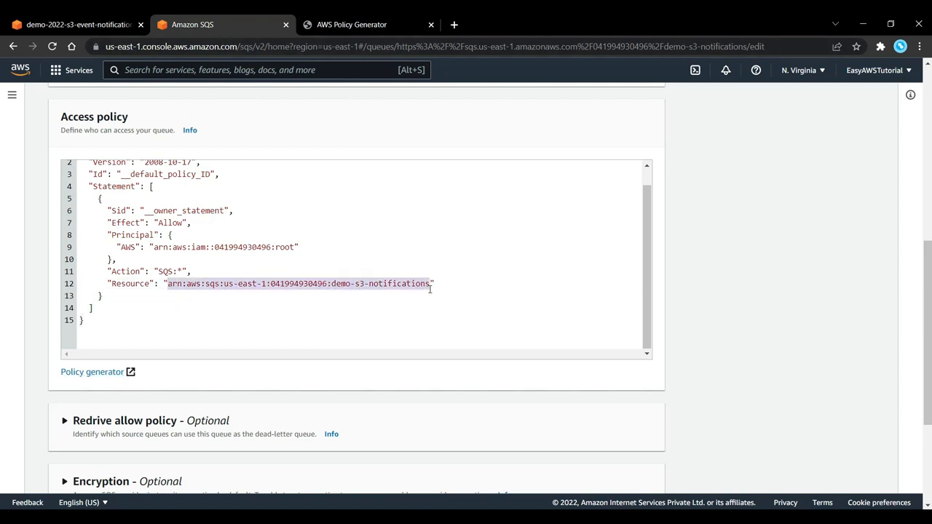
{"action": "left_click", "coordinate": [371, 323]}
{"action": "left_click", "coordinate": [321, 22]}
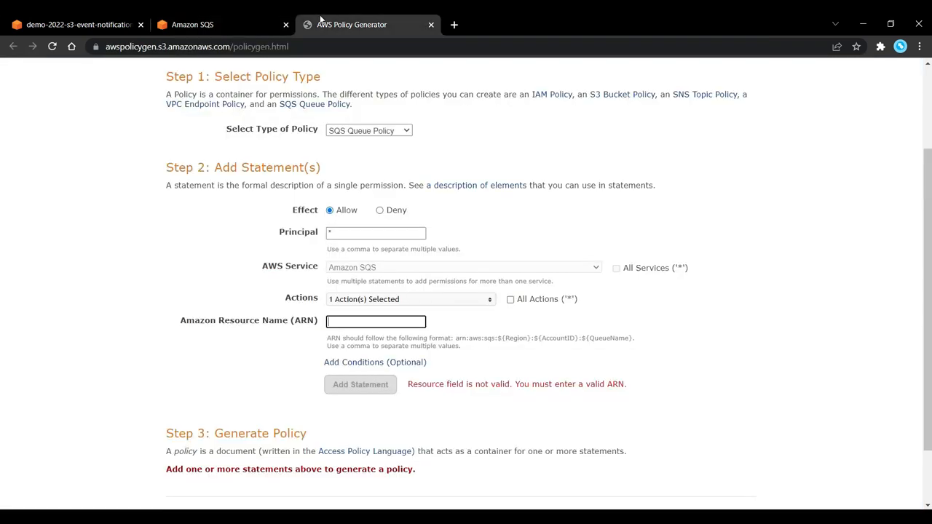
{"action": "left_click", "coordinate": [352, 321]}
{"action": "key", "text": "ctrl+v"}
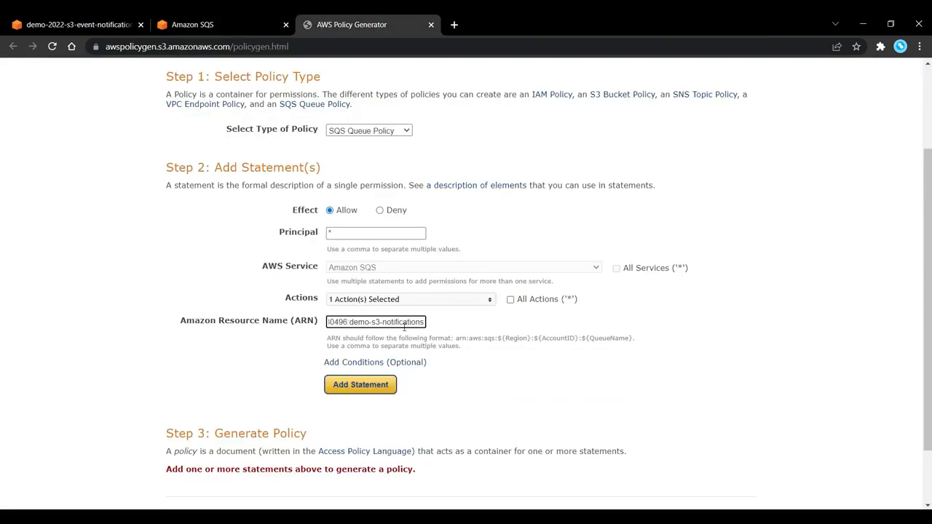
{"action": "scroll", "coordinate": [374, 314], "scroll_direction": "down", "scroll_amount": 1}
{"action": "left_click", "coordinate": [374, 314]}
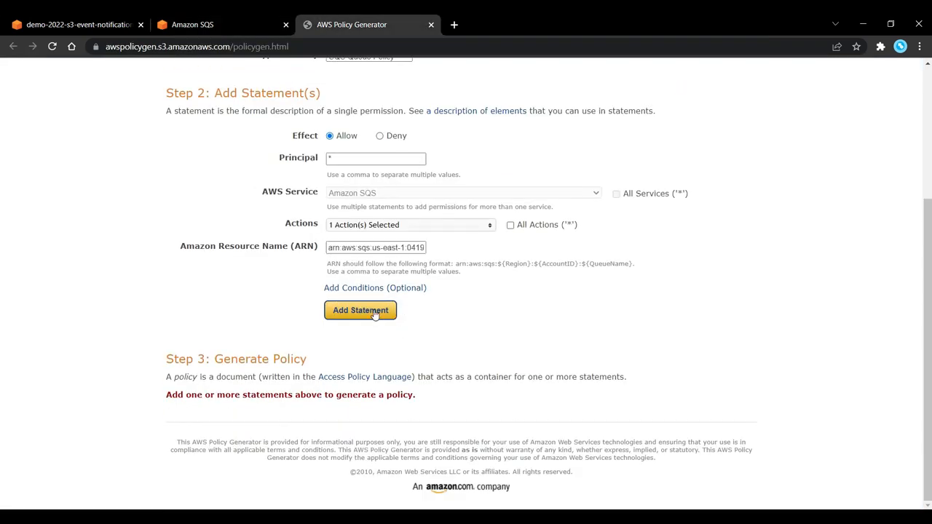
- Generate the policy from the added statement and copy its full JSON document
{"action": "scroll", "coordinate": [375, 314], "scroll_direction": "down", "scroll_amount": 2}
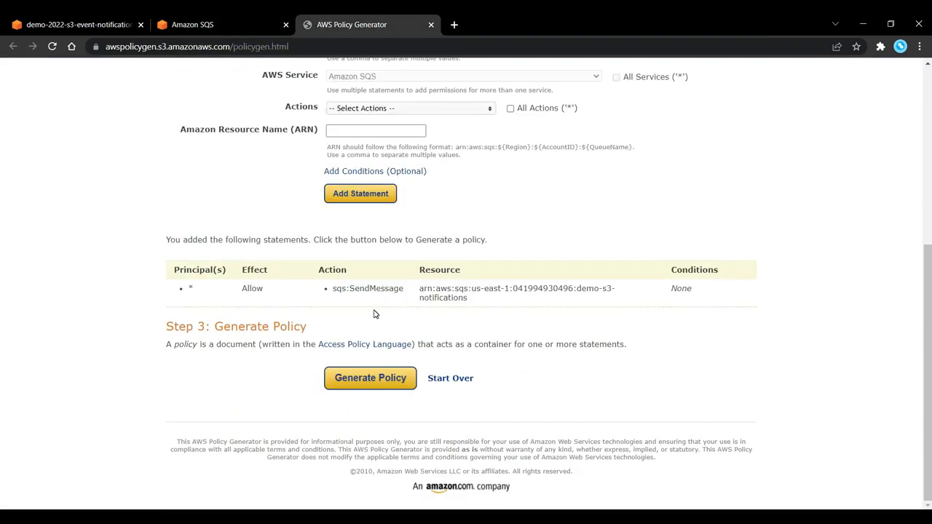
{"action": "left_click", "coordinate": [367, 377]}
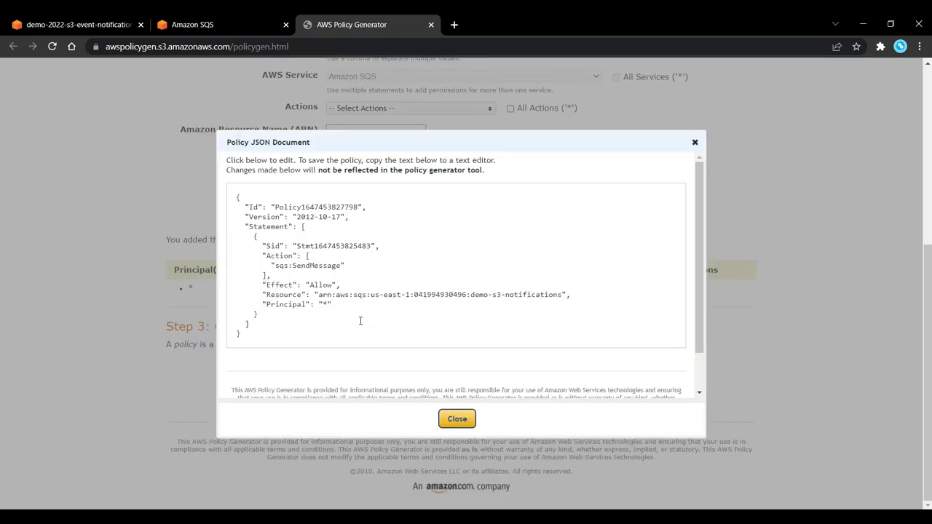
{"action": "left_click_drag", "start_coordinate": [241, 333], "coordinate": [194, 195]}
{"action": "key", "text": "ctrl+c"}
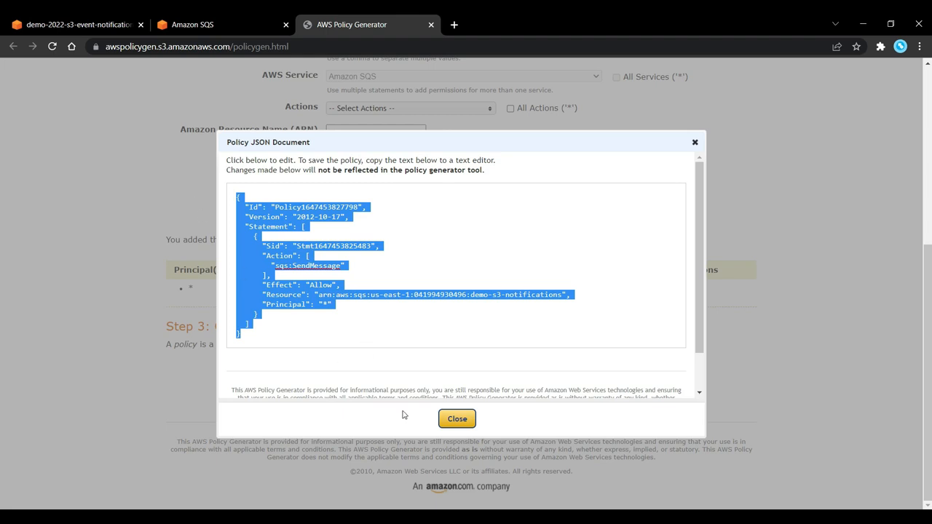
{"action": "left_click", "coordinate": [457, 418]}
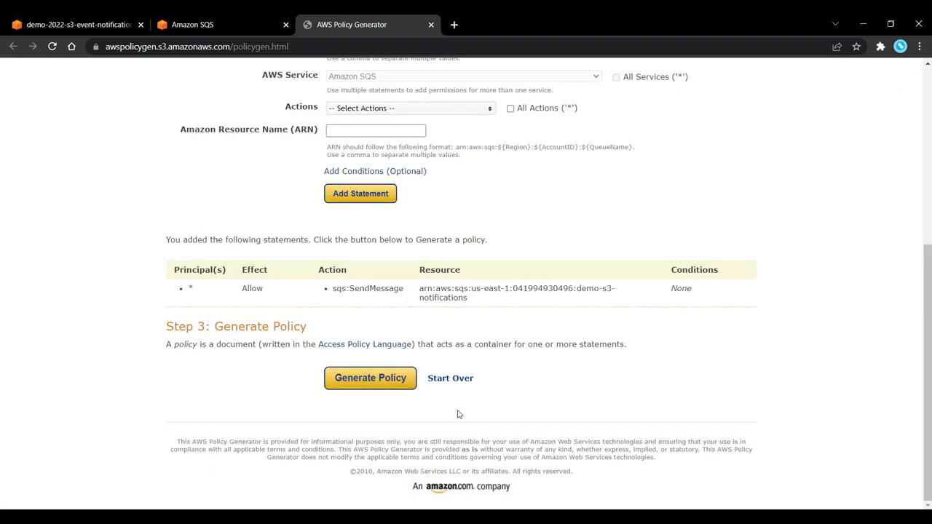
- Replace the demo-s3-notifications queue's access policy in Amazon SQS with the copied JSON and save the queue
{"action": "left_click", "coordinate": [206, 24]}
{"action": "key", "text": "ctrl+a"}
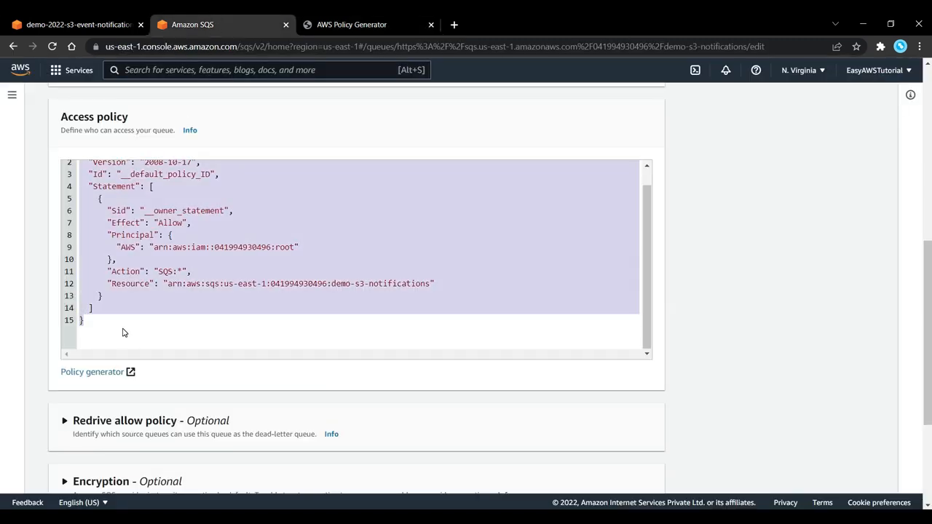
{"action": "key", "text": "ctrl+v"}
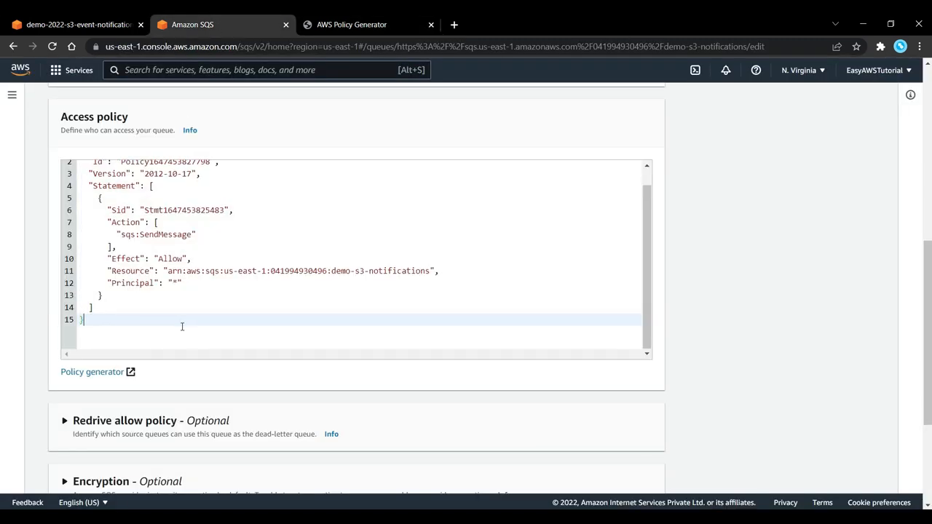
{"action": "scroll", "coordinate": [211, 333], "scroll_direction": "down", "scroll_amount": 3}
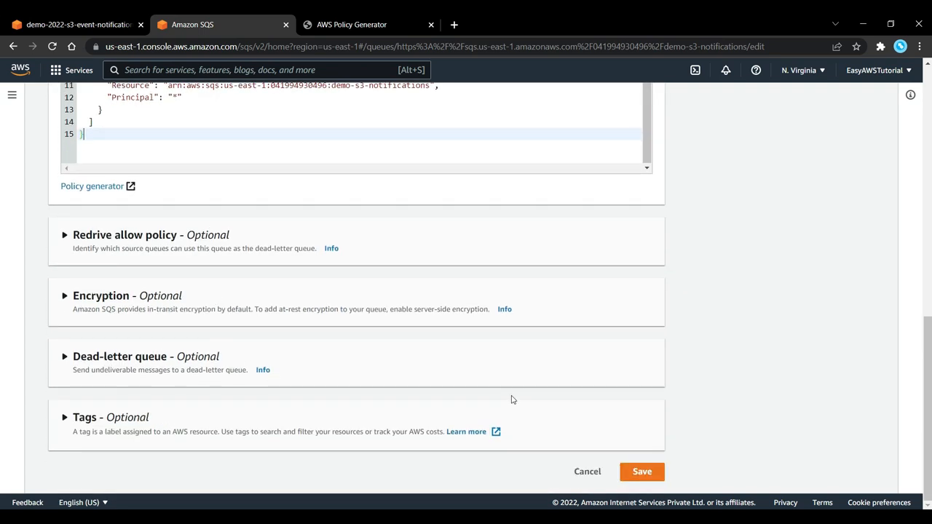
{"action": "left_click", "coordinate": [644, 471]}
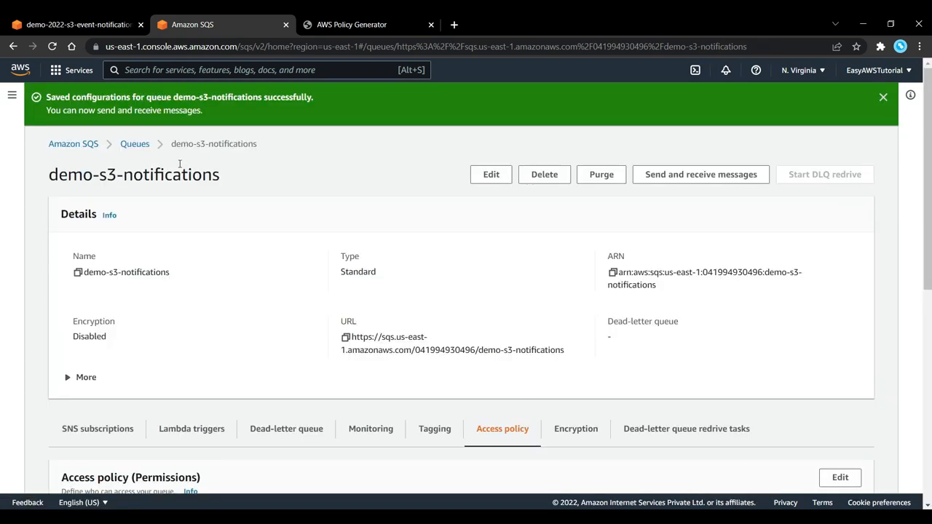
- Return to the S3 event notification form, save DemoEvent again and look through the bucket's properties
{"action": "left_click", "coordinate": [73, 24]}
{"action": "scroll", "coordinate": [293, 311], "scroll_direction": "down", "scroll_amount": 1}
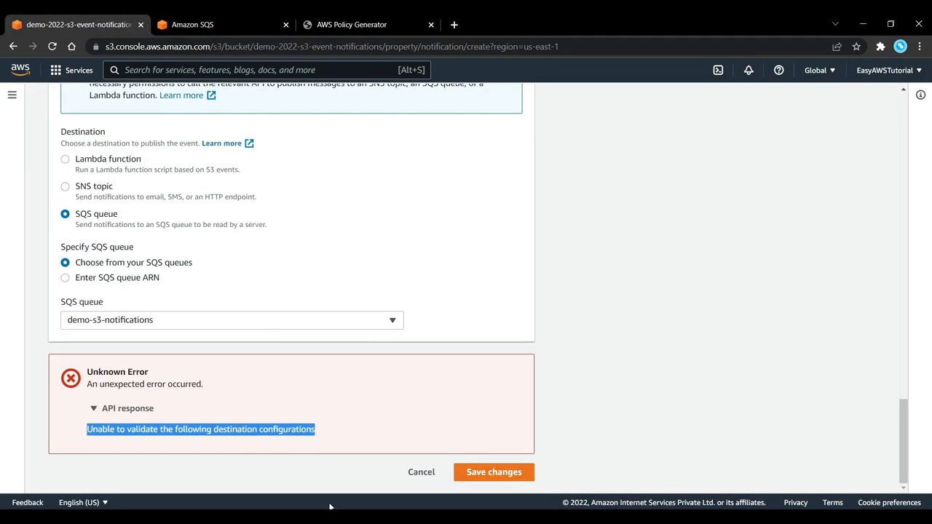
{"action": "left_click", "coordinate": [462, 487]}
{"action": "left_click", "coordinate": [480, 470]}
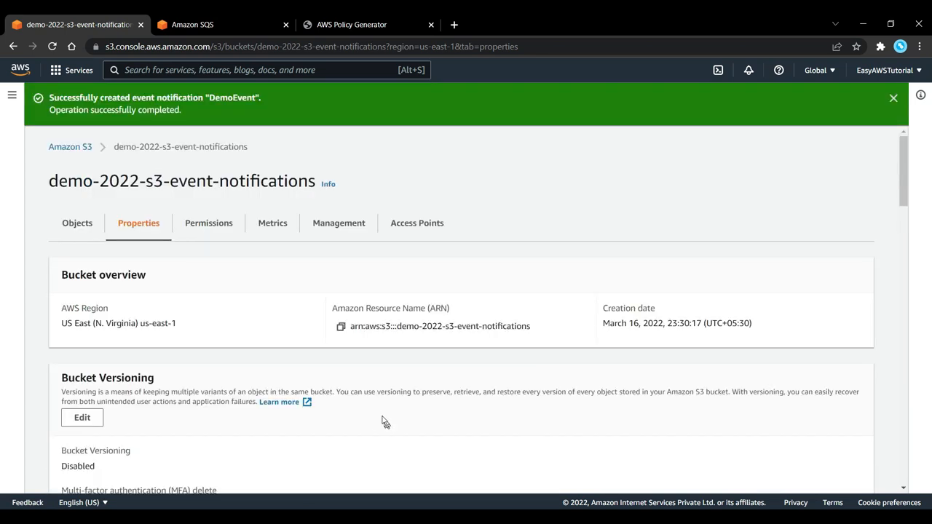
{"action": "scroll", "coordinate": [320, 371], "scroll_direction": "down", "scroll_amount": 10}
{"action": "scroll", "coordinate": [291, 417], "scroll_direction": "up", "scroll_amount": 10}
- Upload Castle.jpg from the Desktop's AWS folder to the demo-2022-s3-event-notifications bucket and return to its object list
{"action": "left_click", "coordinate": [99, 223]}
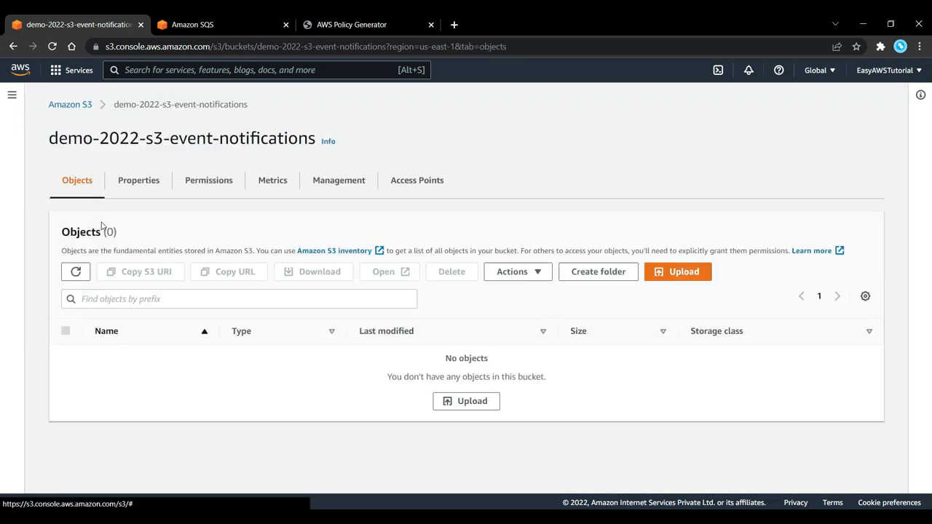
{"action": "left_click", "coordinate": [675, 272]}
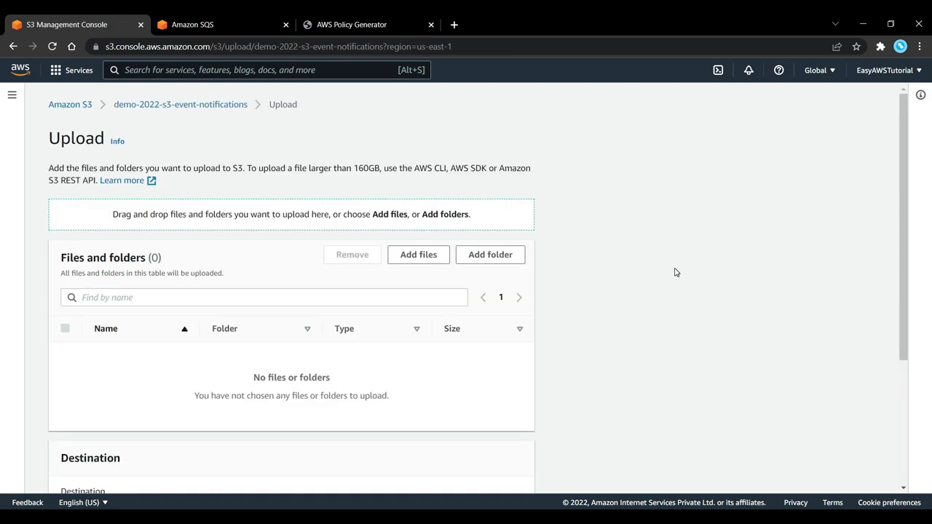
{"action": "left_click", "coordinate": [427, 255]}
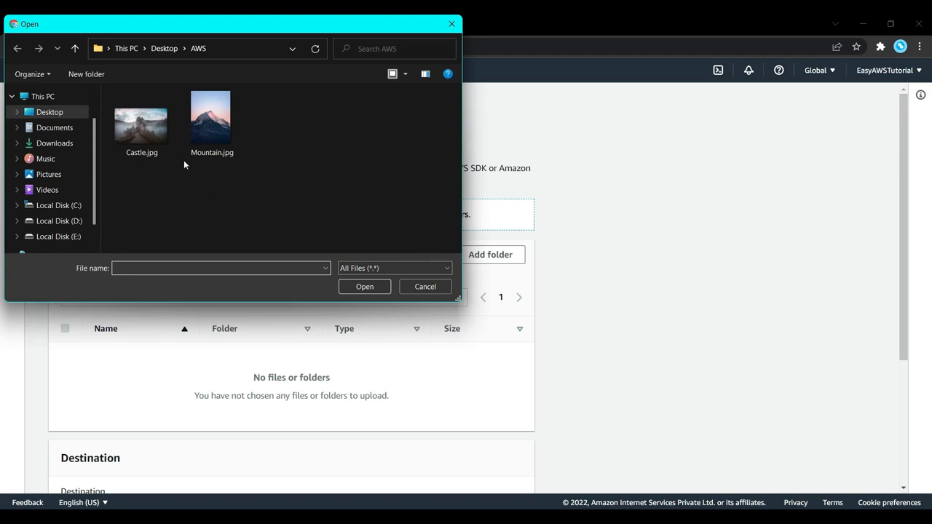
{"action": "left_click", "coordinate": [142, 123]}
{"action": "left_click", "coordinate": [364, 287]}
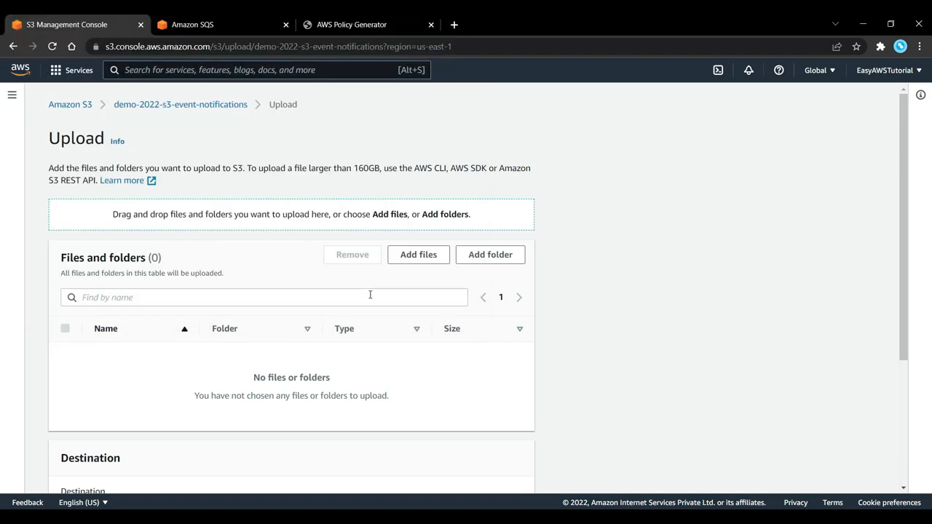
{"action": "scroll", "coordinate": [378, 321], "scroll_direction": "down", "scroll_amount": 2}
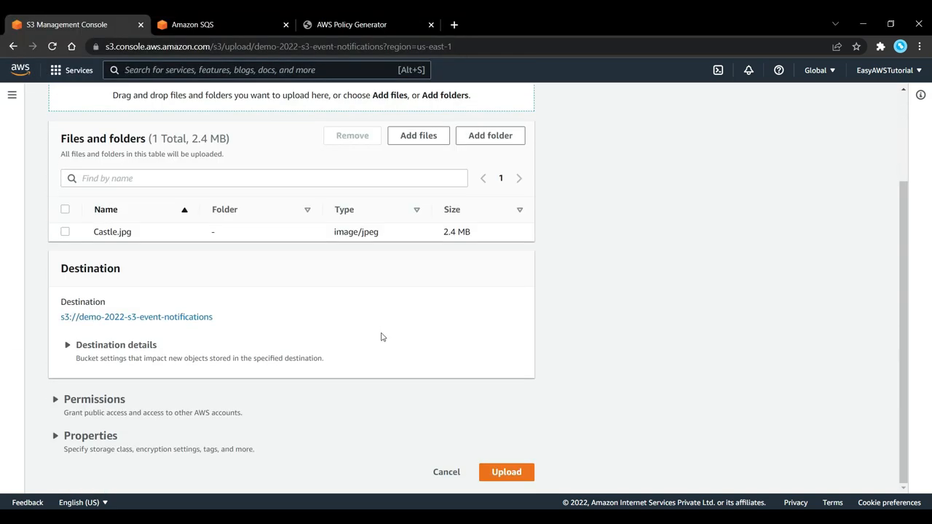
{"action": "left_click", "coordinate": [499, 472]}
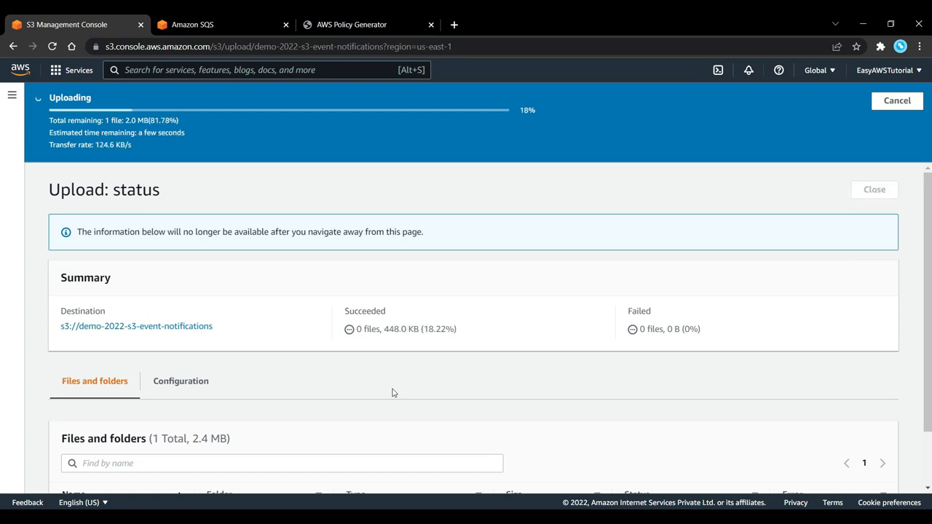
{"action": "left_click", "coordinate": [874, 152]}
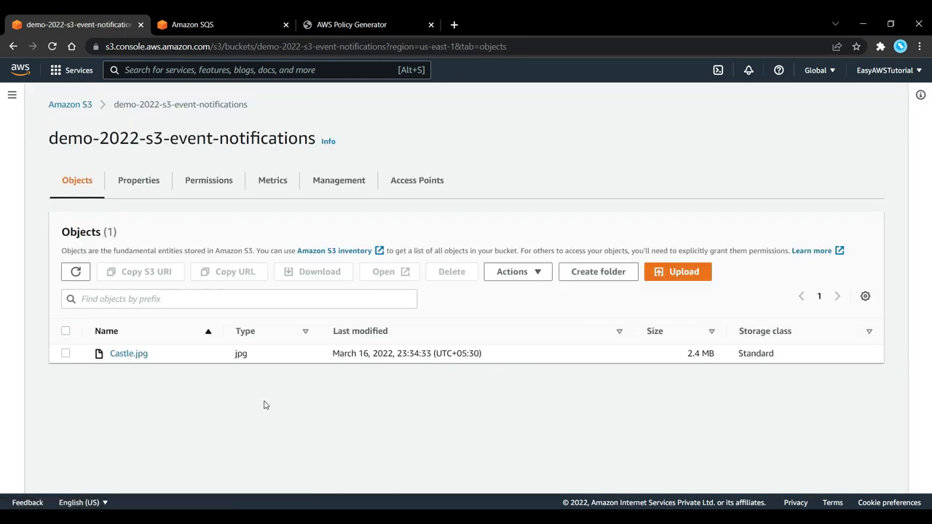
- Switch to Amazon SQS, open sending and receiving for the demo-s3-notifications queue, and poll it for messages
{"action": "left_click", "coordinate": [265, 22]}
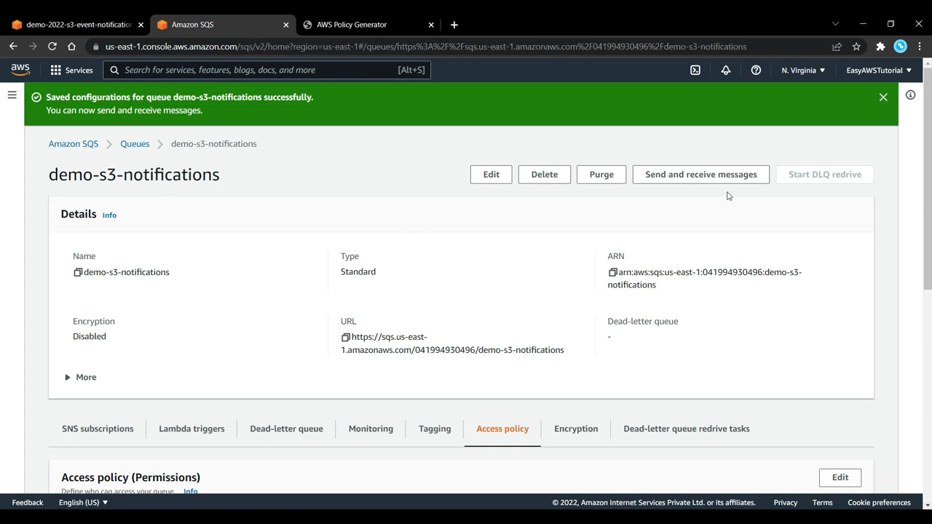
{"action": "left_click", "coordinate": [711, 175]}
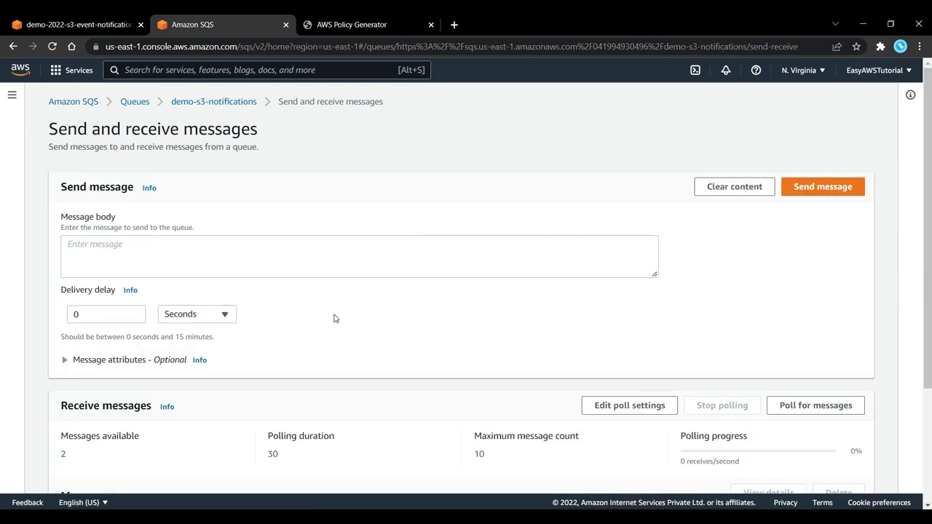
{"action": "scroll", "coordinate": [333, 316], "scroll_direction": "down", "scroll_amount": 2}
{"action": "left_click_drag", "start_coordinate": [59, 280], "coordinate": [104, 313]}
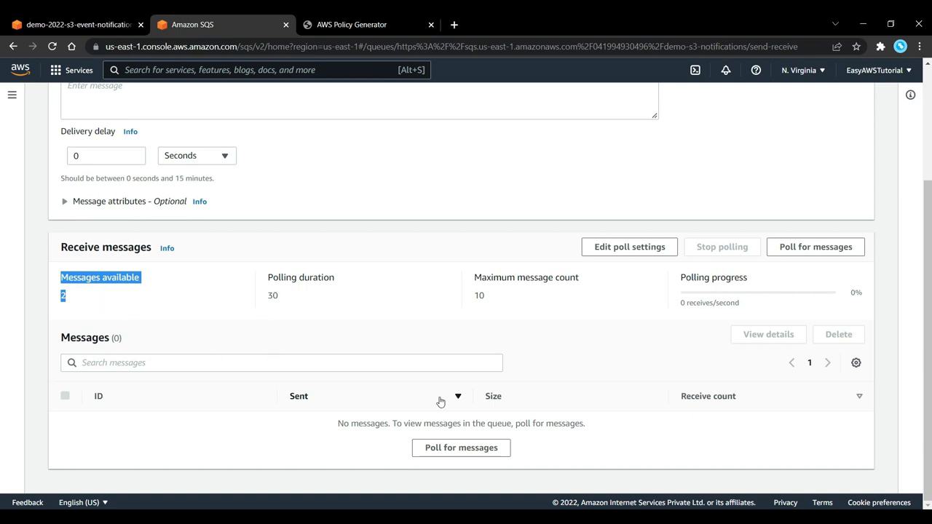
{"action": "left_click", "coordinate": [835, 248]}
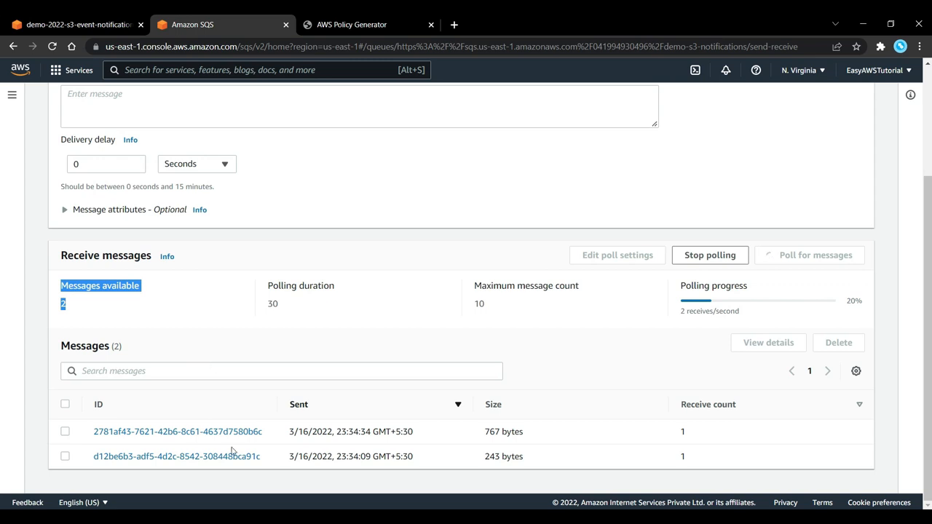
- Open the older, 243-byte message in the queue, examine the event type in its body, and close it
{"action": "left_click", "coordinate": [166, 457]}
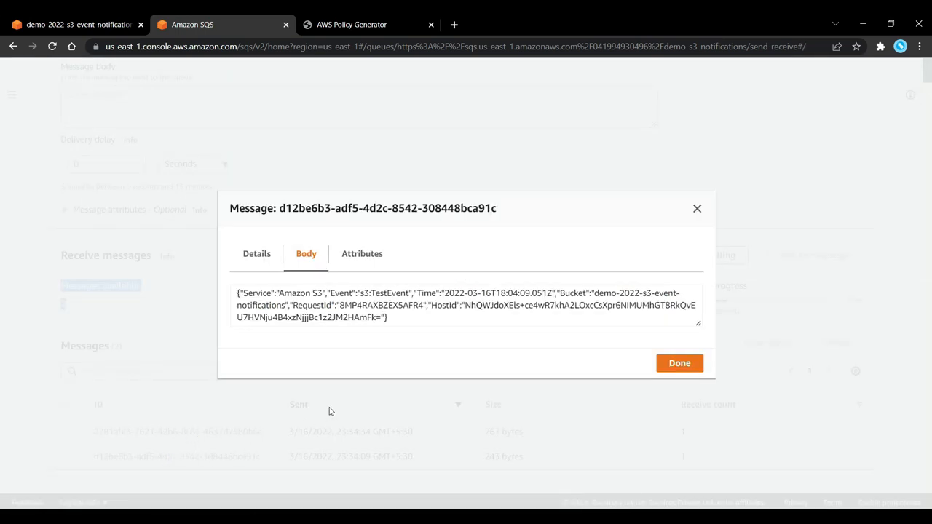
{"action": "double_click", "coordinate": [364, 293]}
{"action": "left_click", "coordinate": [440, 321]}
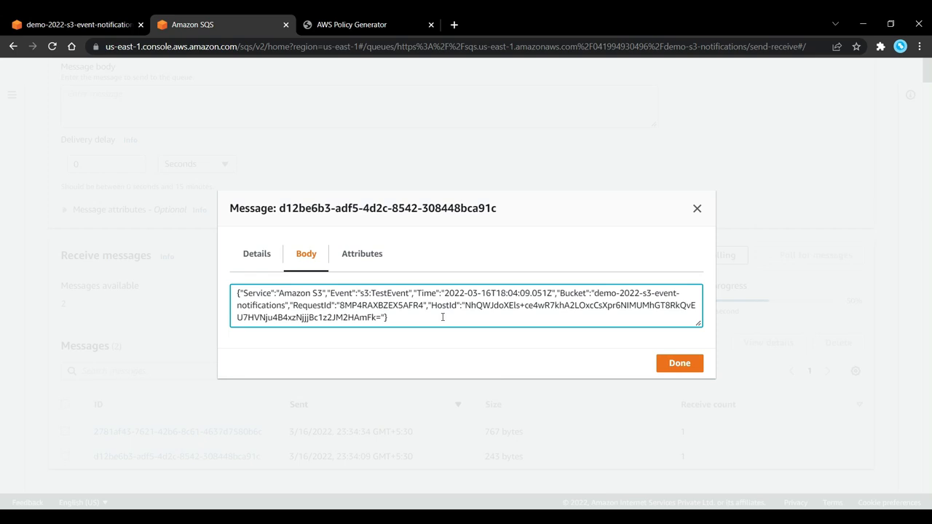
{"action": "left_click", "coordinate": [682, 363]}
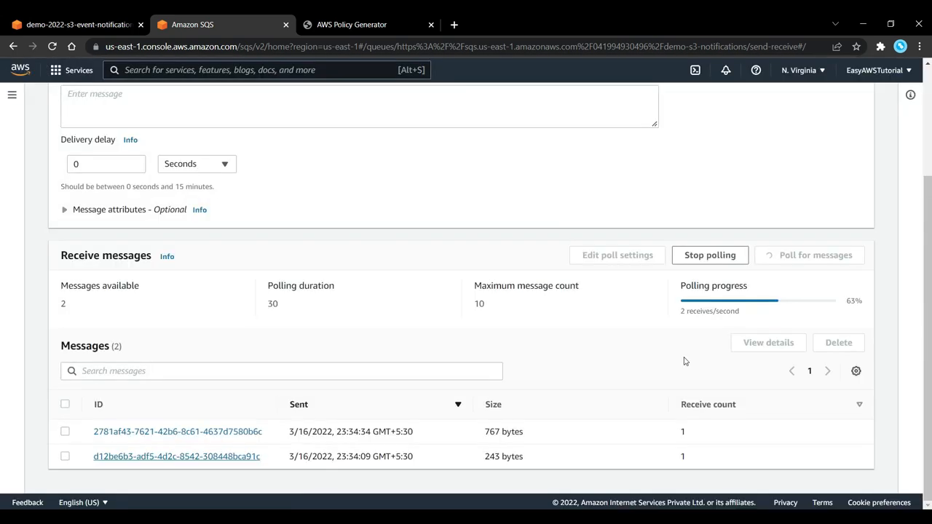
- Open the newer, 767-byte message, enlarge its body to examine the event name and object details, and close it
{"action": "left_click", "coordinate": [144, 431]}
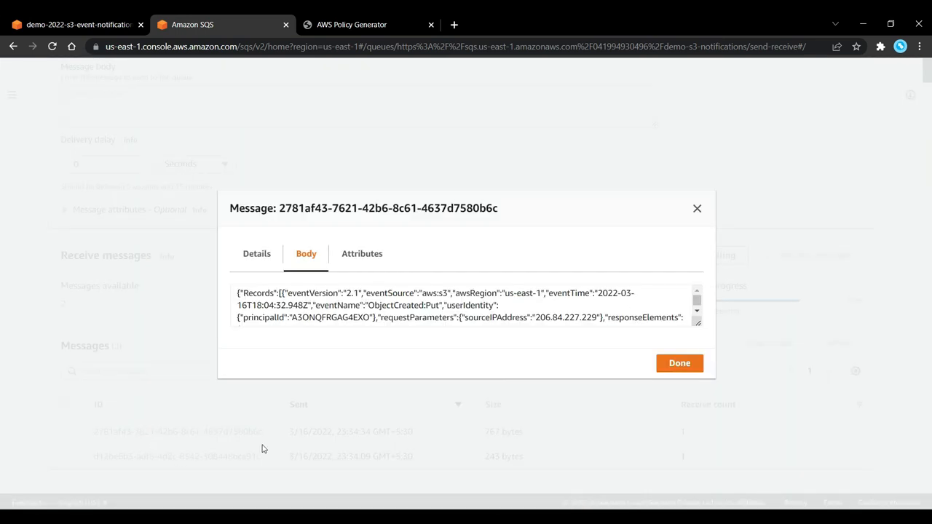
{"action": "left_click_drag", "start_coordinate": [698, 322], "coordinate": [703, 410]}
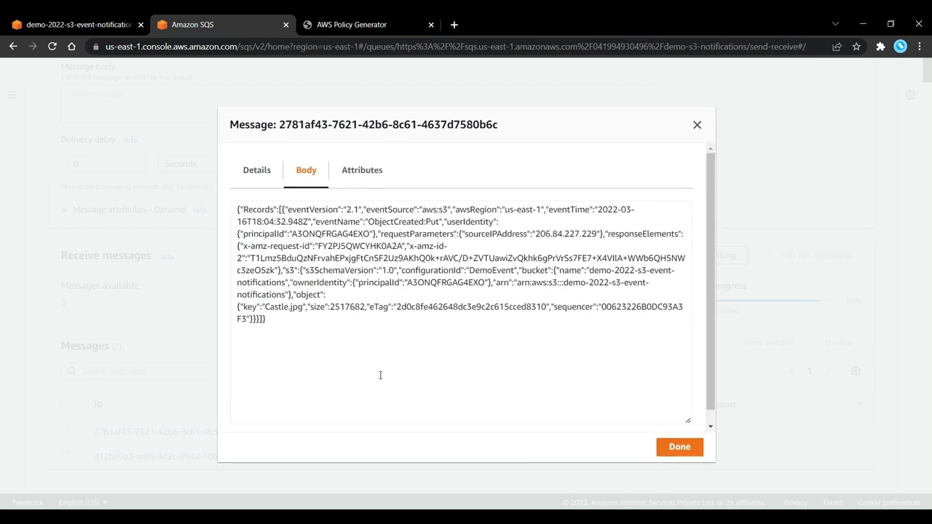
{"action": "left_click_drag", "start_coordinate": [369, 221], "coordinate": [497, 222]}
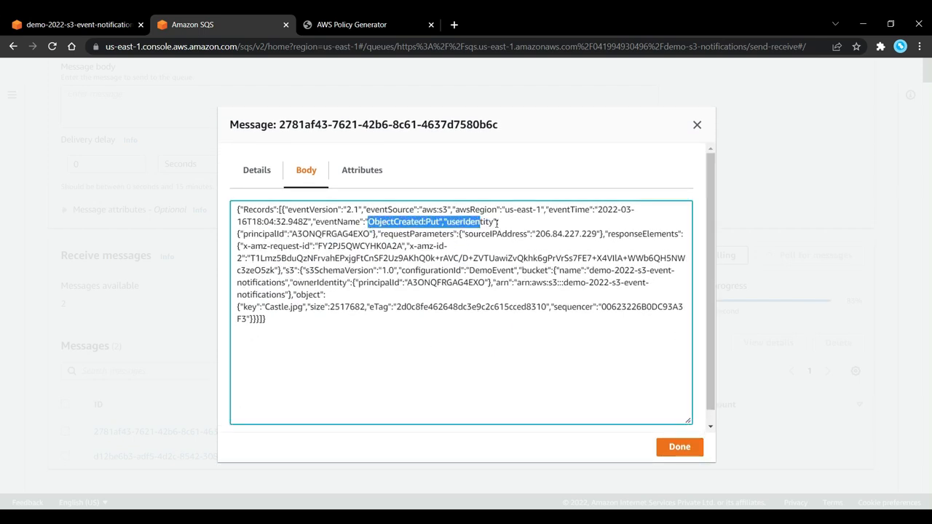
{"action": "left_click", "coordinate": [517, 222]}
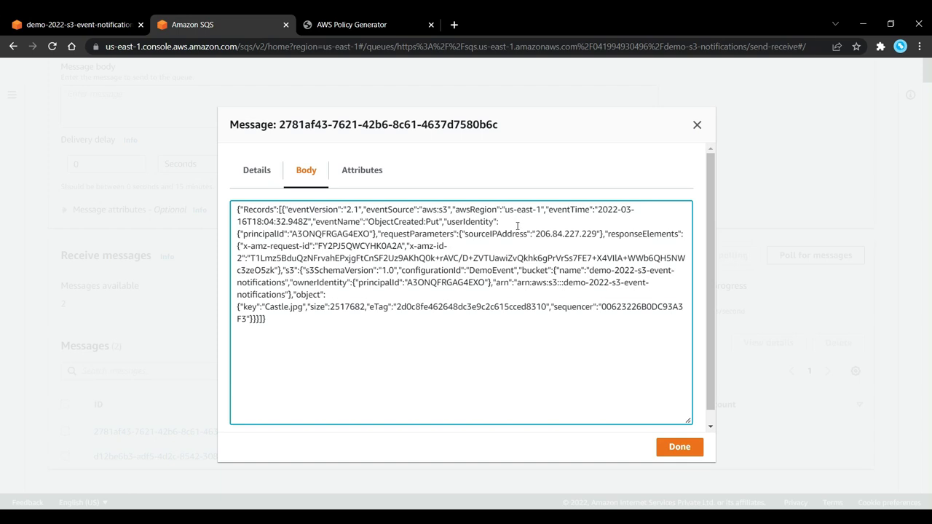
{"action": "left_click", "coordinate": [677, 447]}
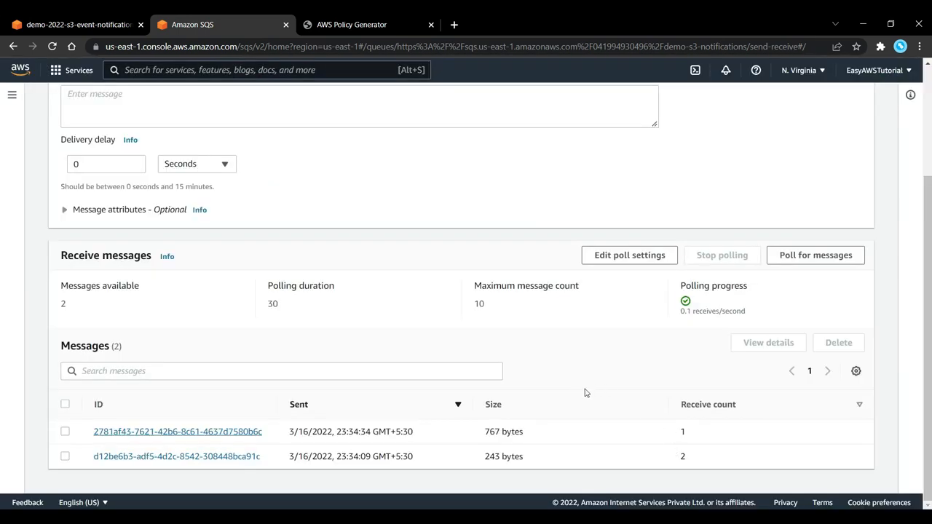
{"action": "scroll", "coordinate": [576, 373], "scroll_direction": "up", "scroll_amount": 3}
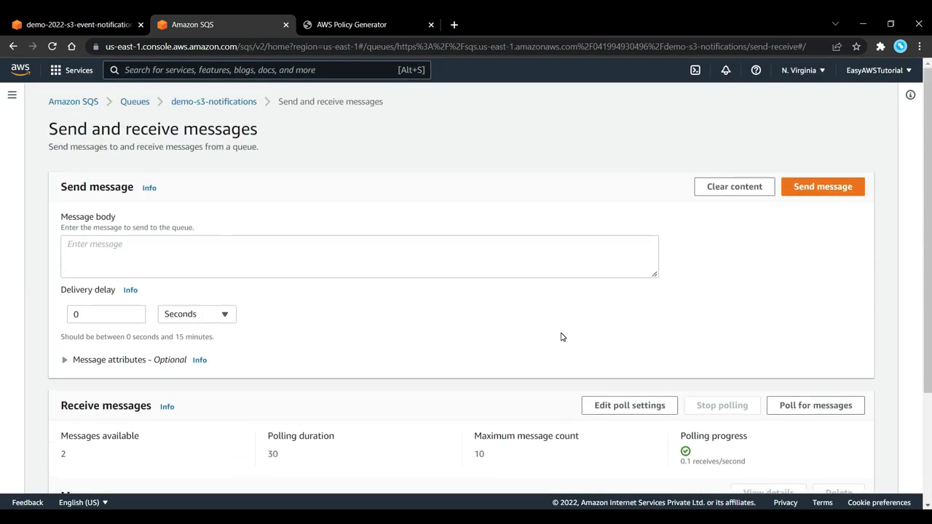